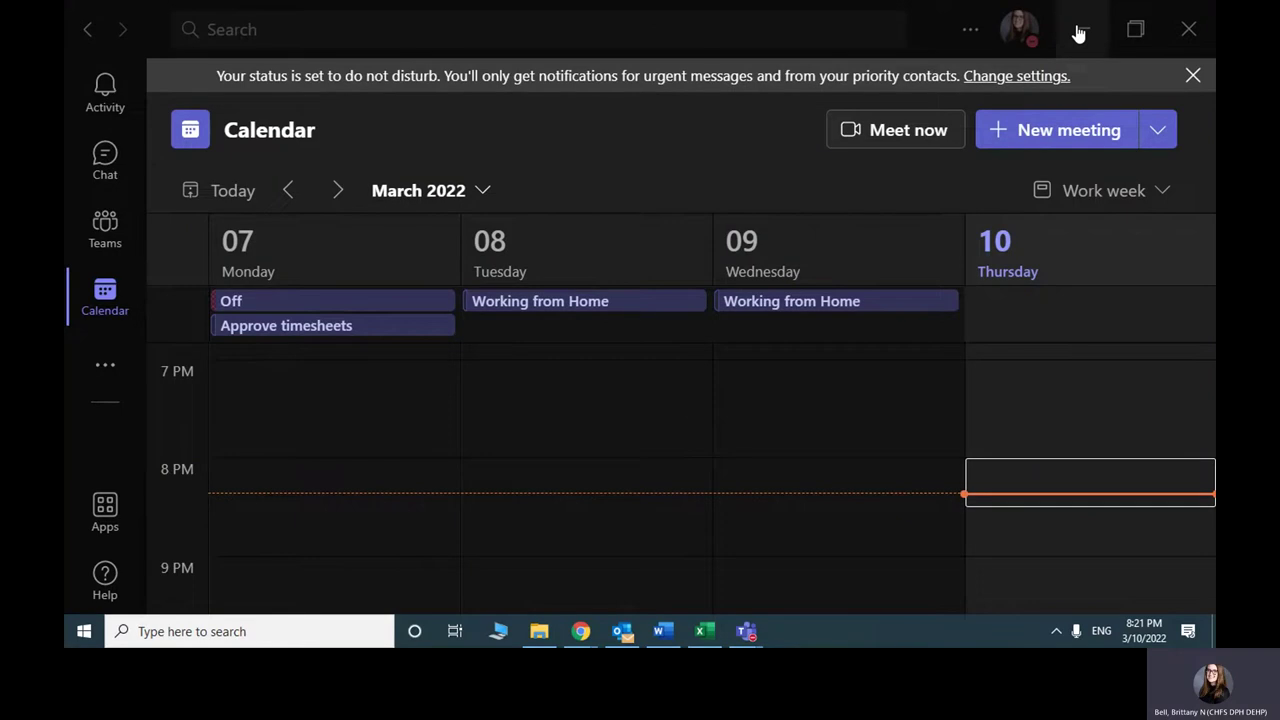
Minimize the Teams calendar so the GovDelivery dashboard in Chrome is visible
click(1079, 34)
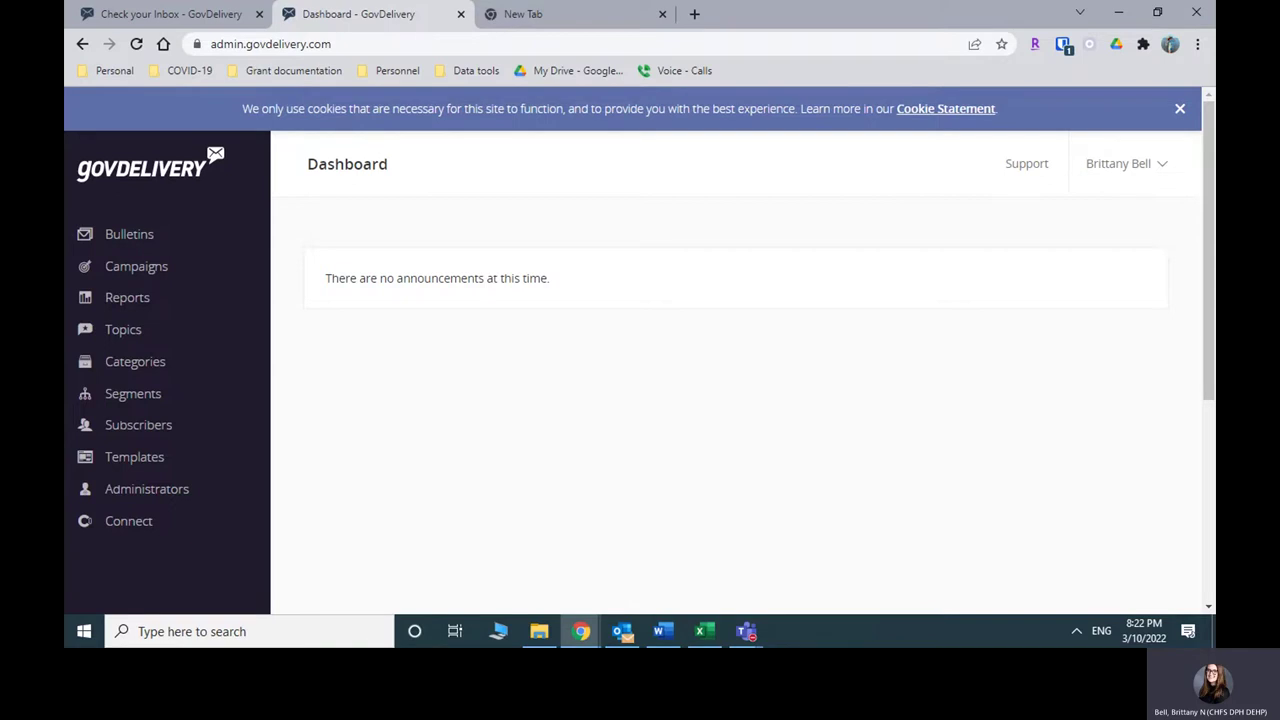
Switch to the Outlook courtesy copy of the quarterly Tracking newsletter
key(alt+Tab)
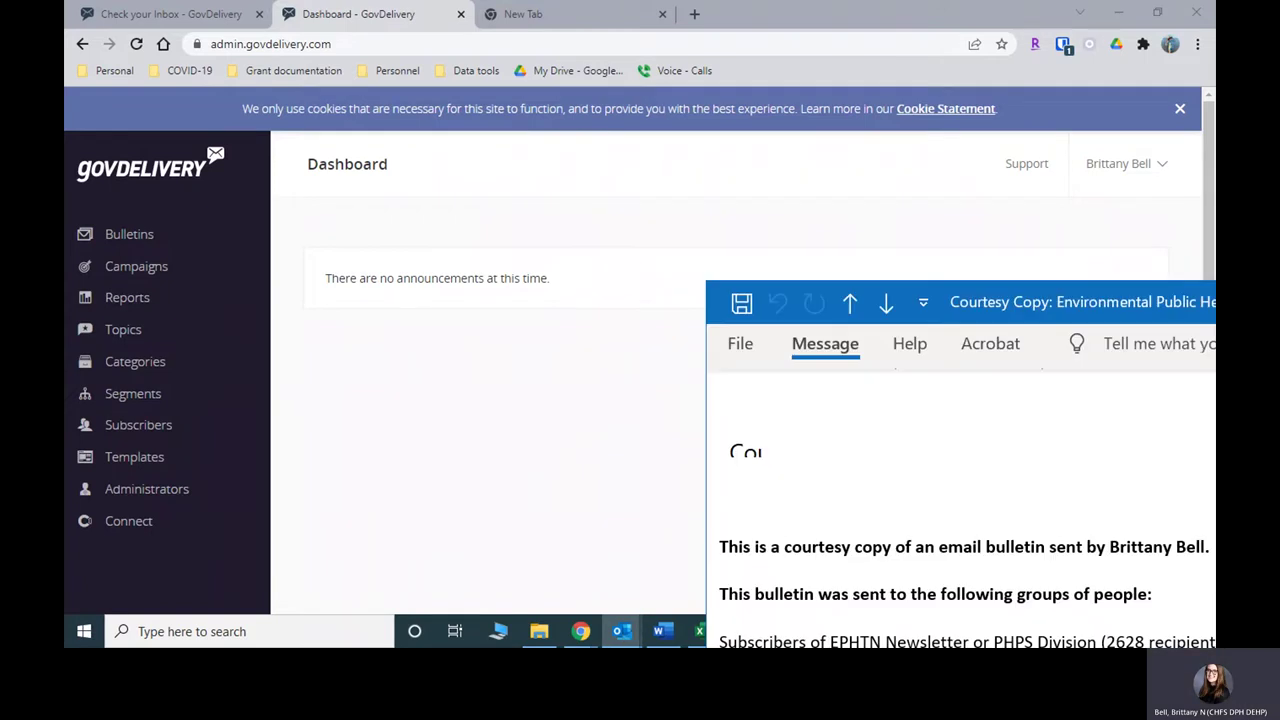
Maximize the courtesy-copy message and download its blocked pictures
key(super+Up)
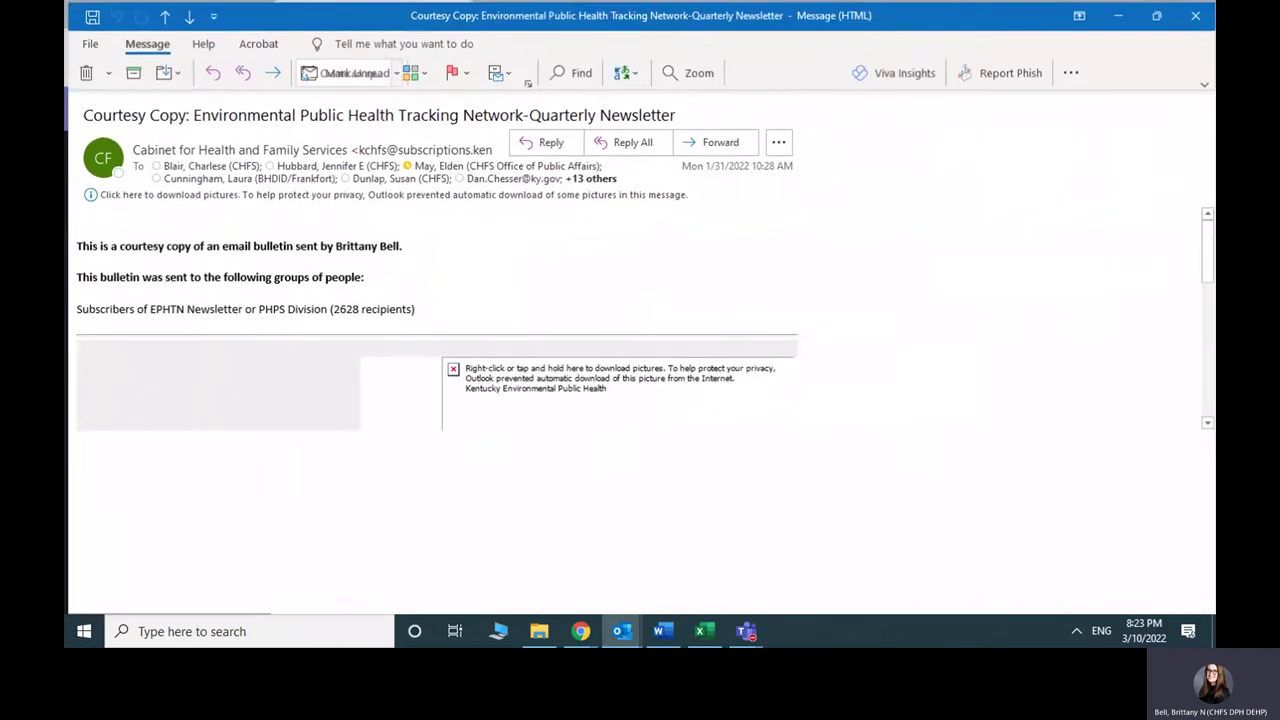
scroll(569, 330, down, 2)
right_click(569, 298)
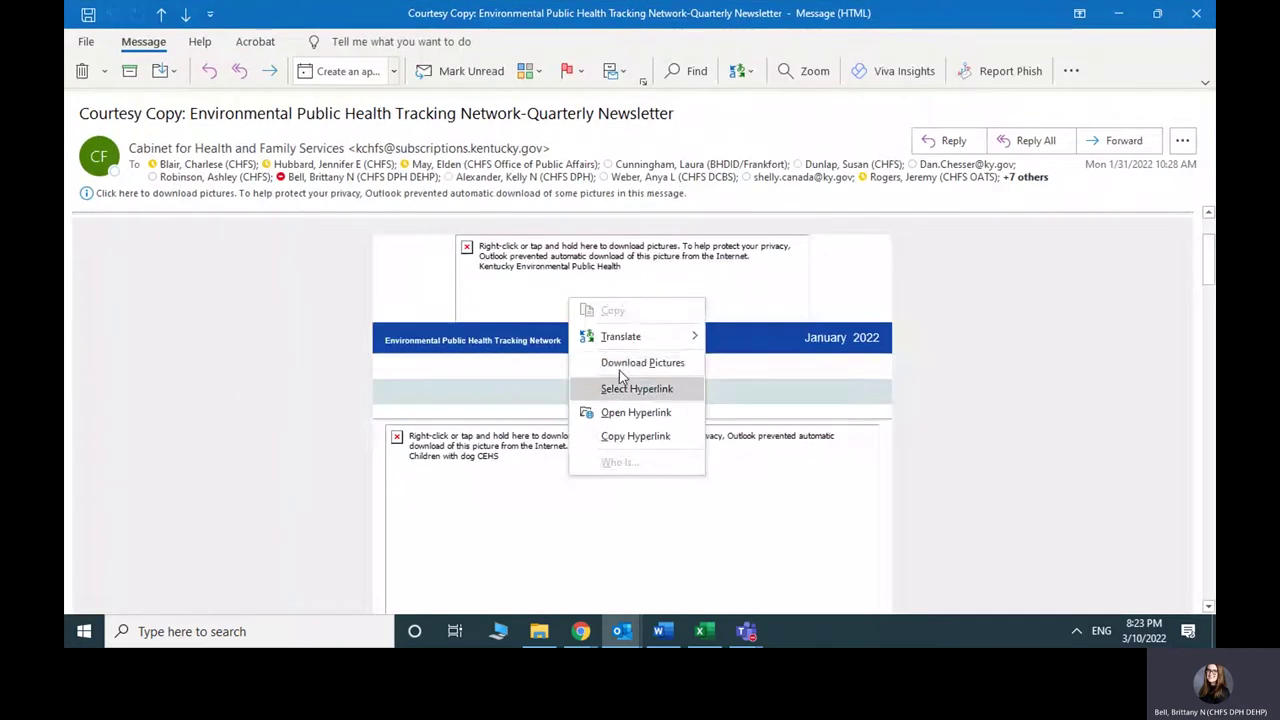
click(622, 363)
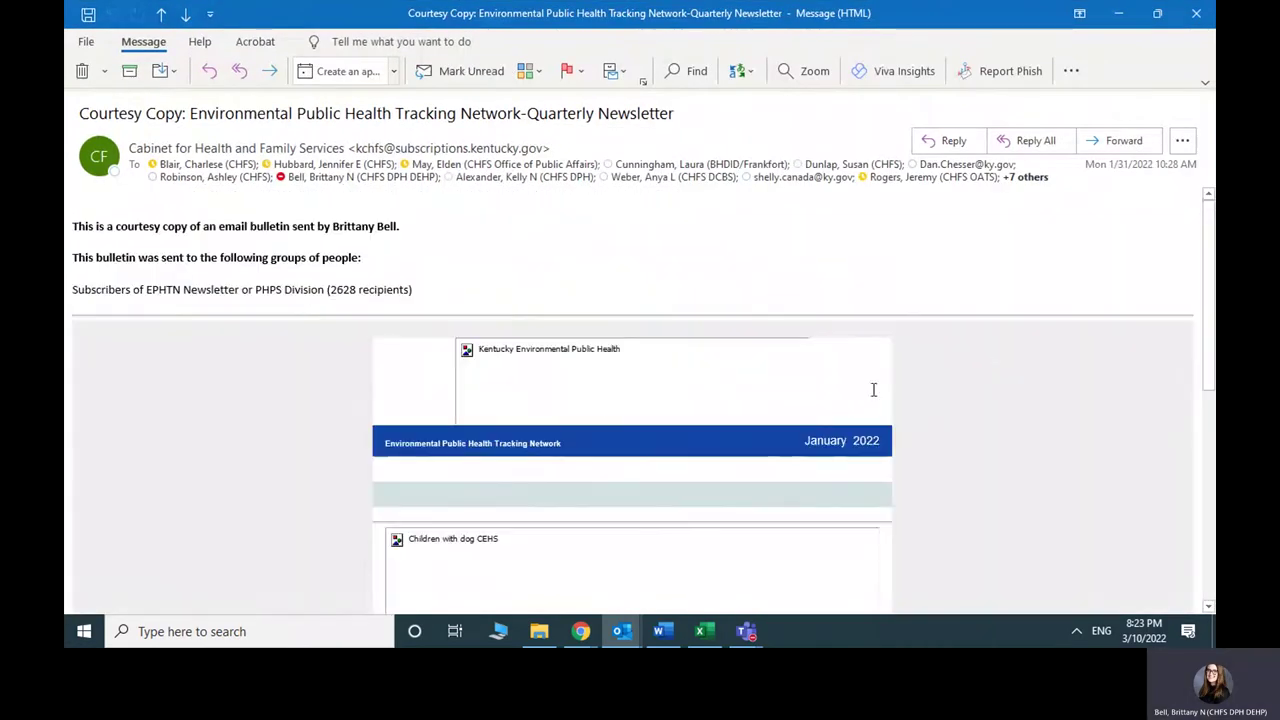
Scroll through the newsletter to the Children's Environmental Health Summit and staff articles
scroll(908, 394, down, 1)
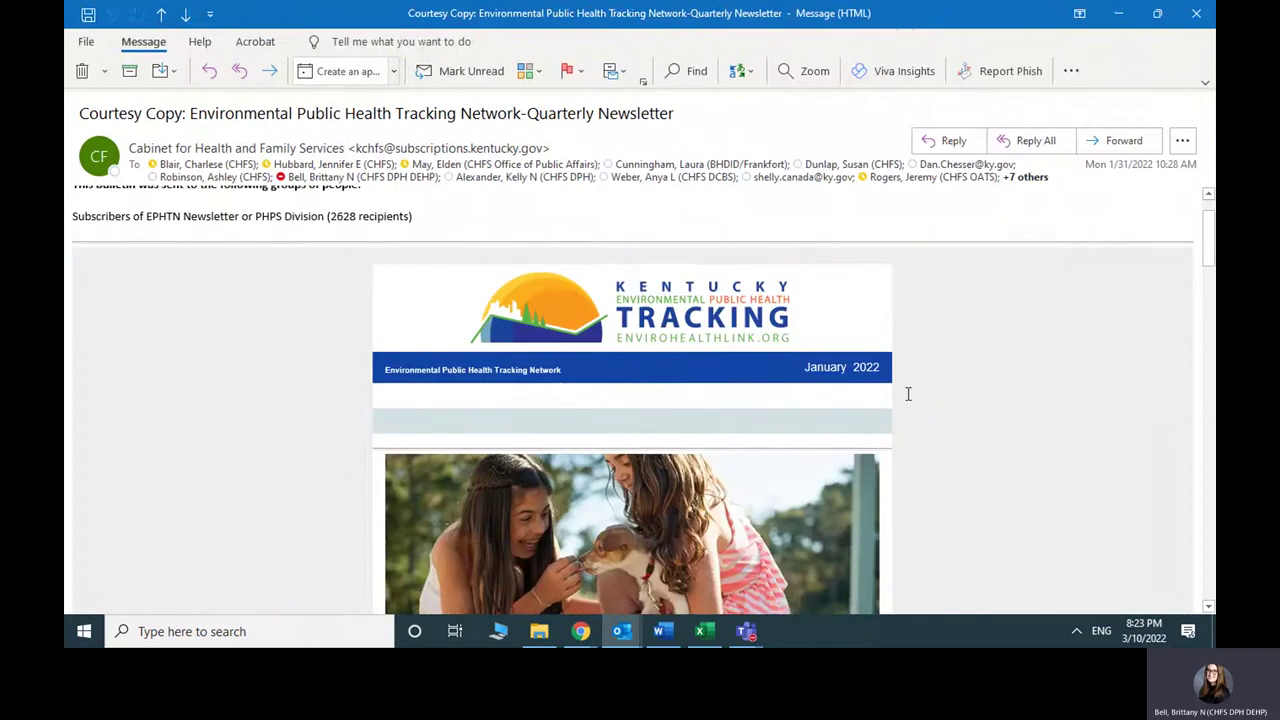
scroll(908, 394, down, 1)
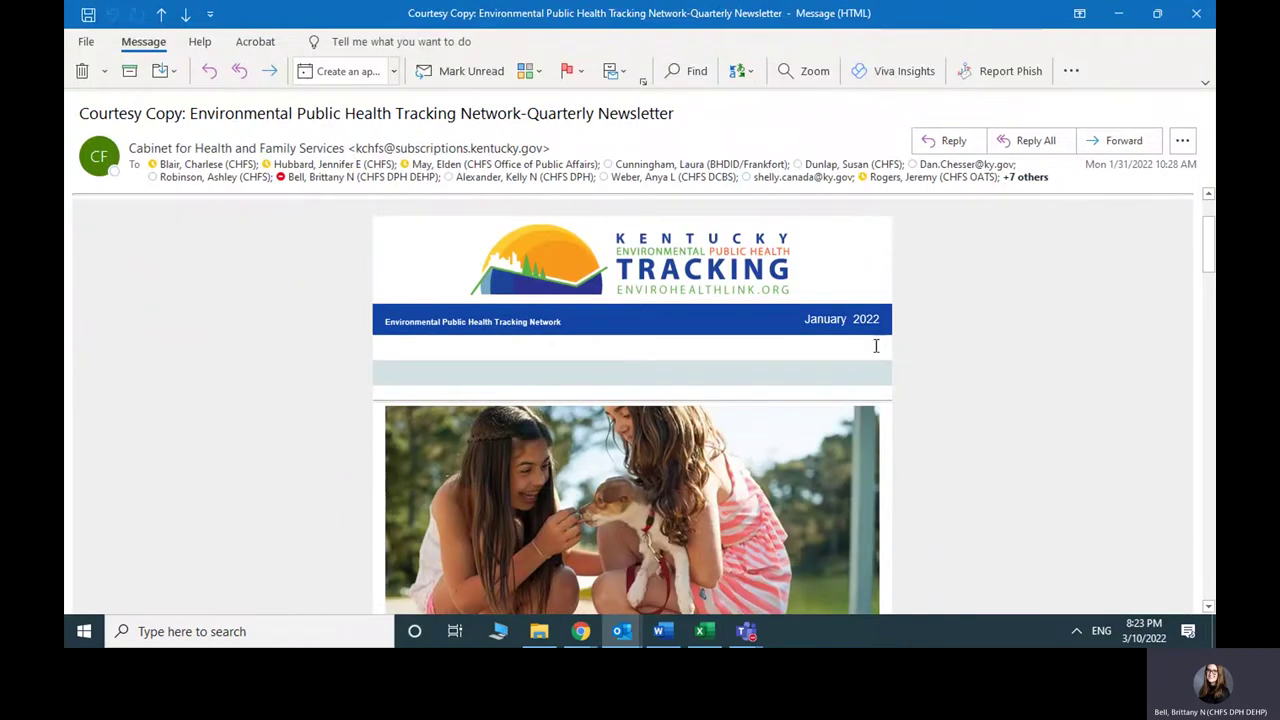
scroll(951, 348, down, 1)
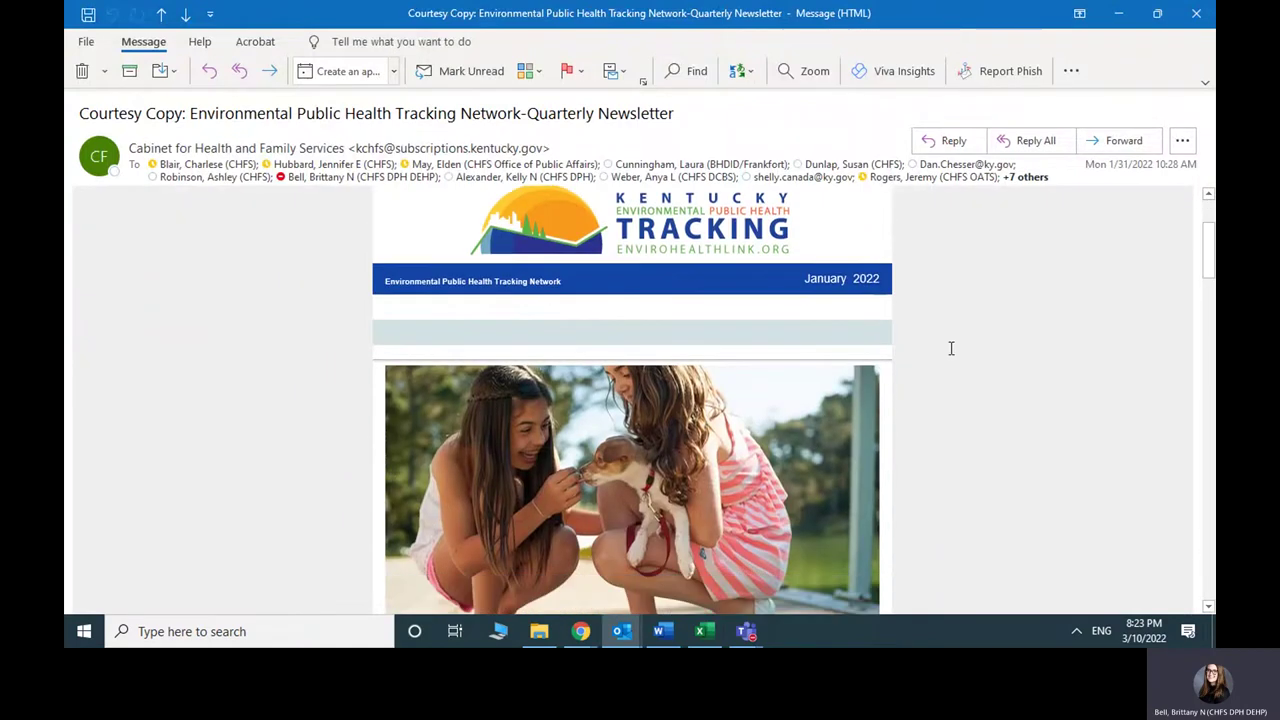
scroll(951, 348, down, 1)
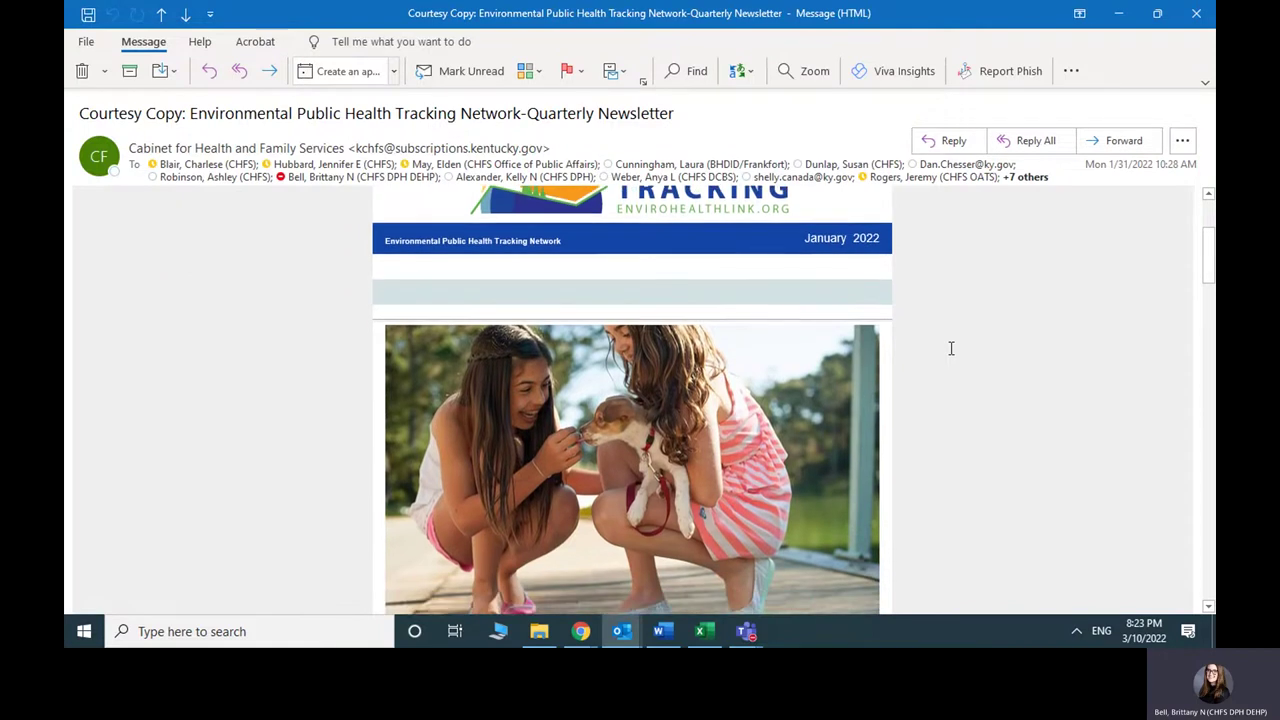
scroll(951, 348, down, 4)
scroll(951, 348, down, 5)
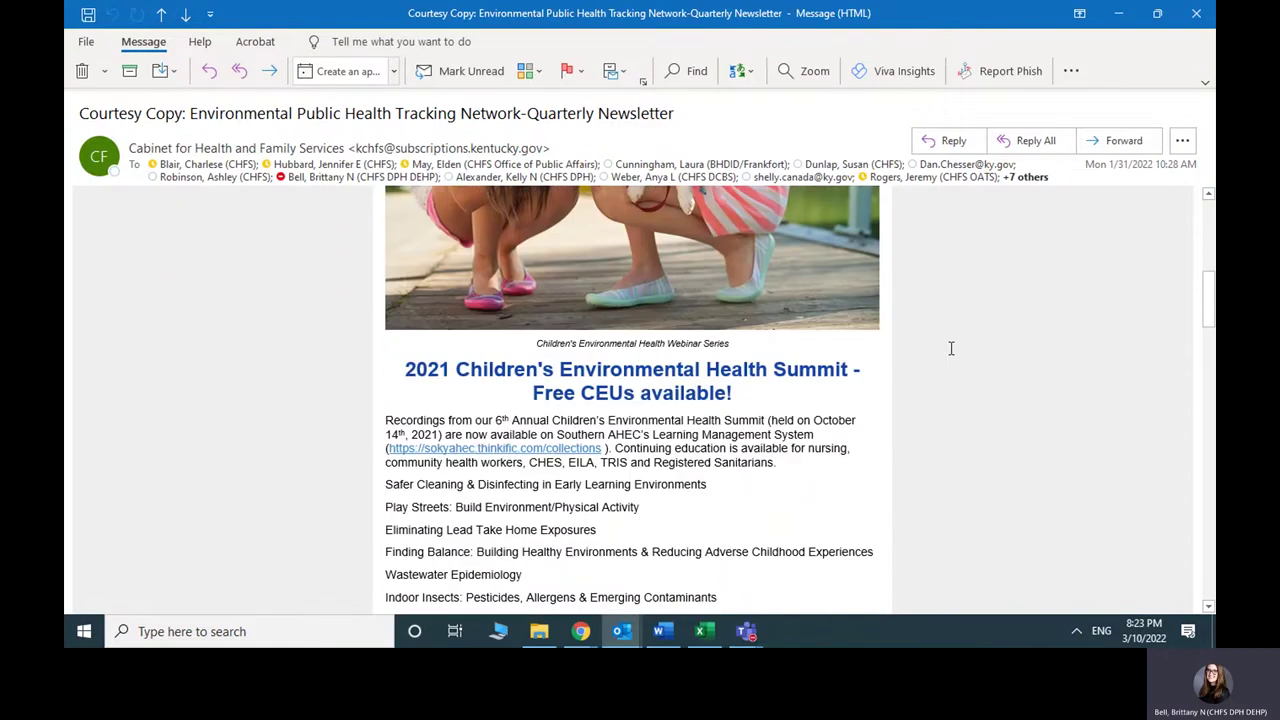
scroll(951, 348, up, 3)
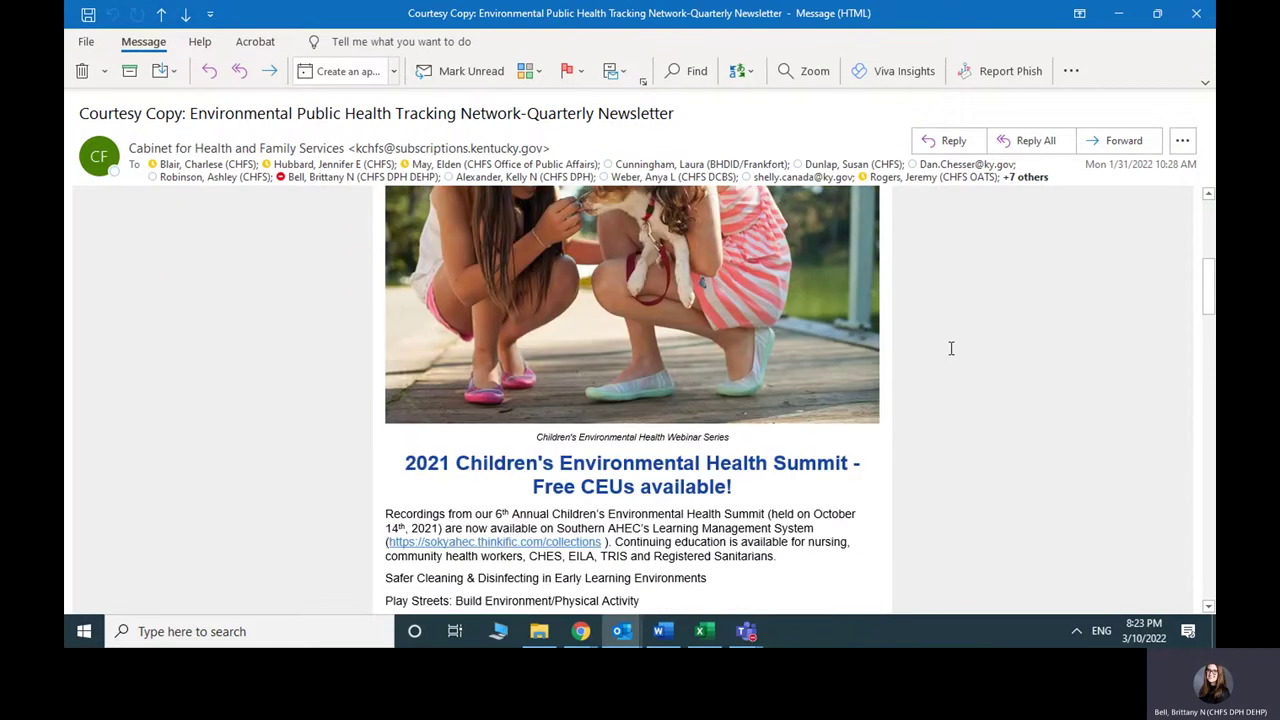
scroll(951, 348, up, 7)
scroll(918, 381, down, 1)
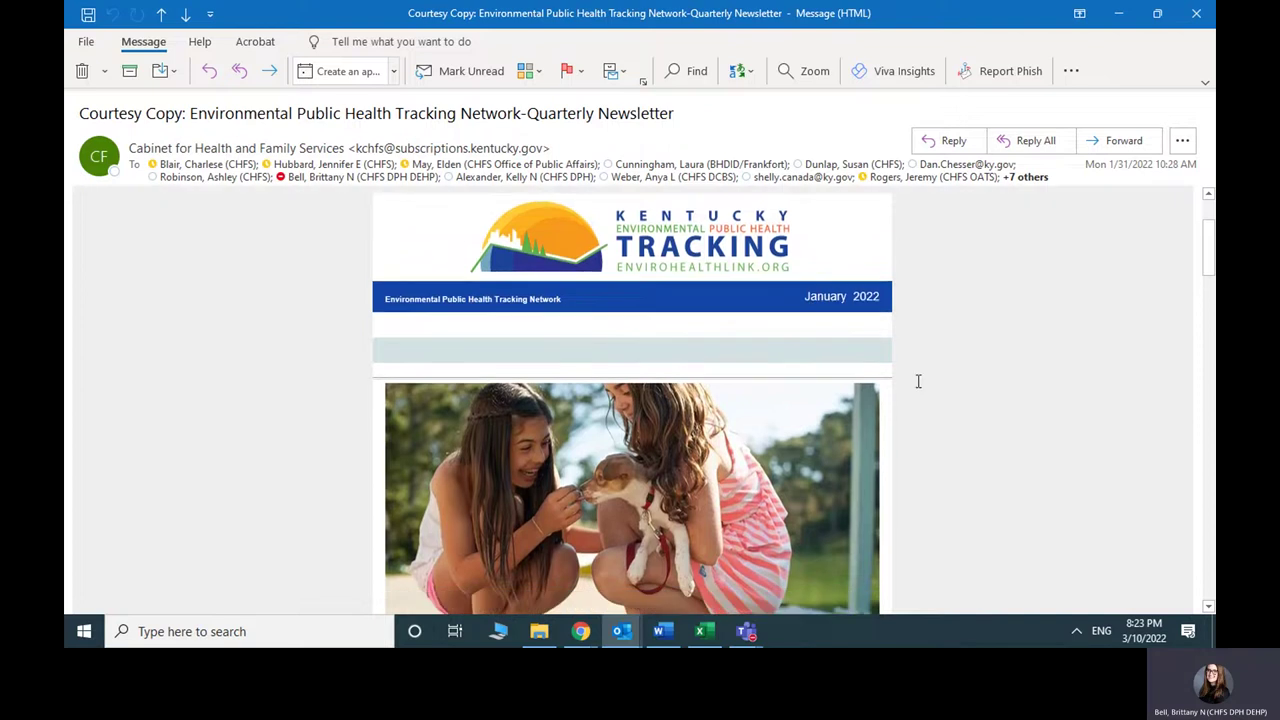
scroll(918, 381, down, 6)
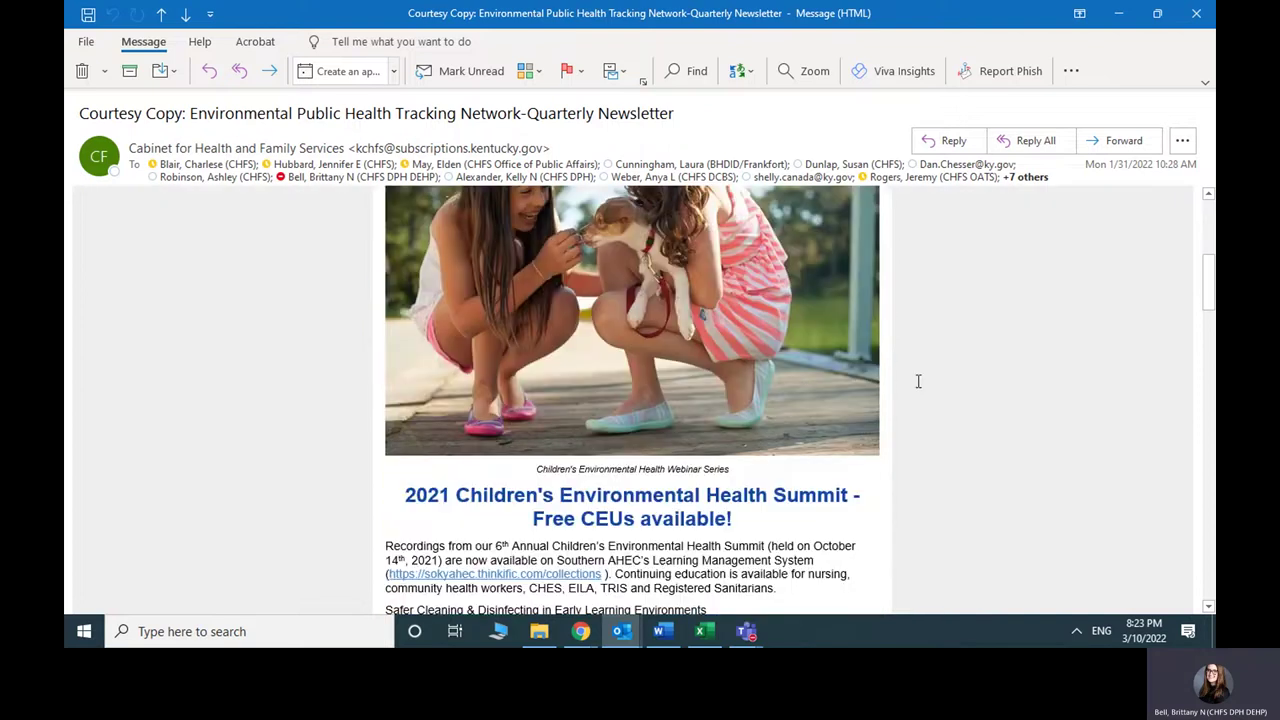
scroll(918, 381, down, 17)
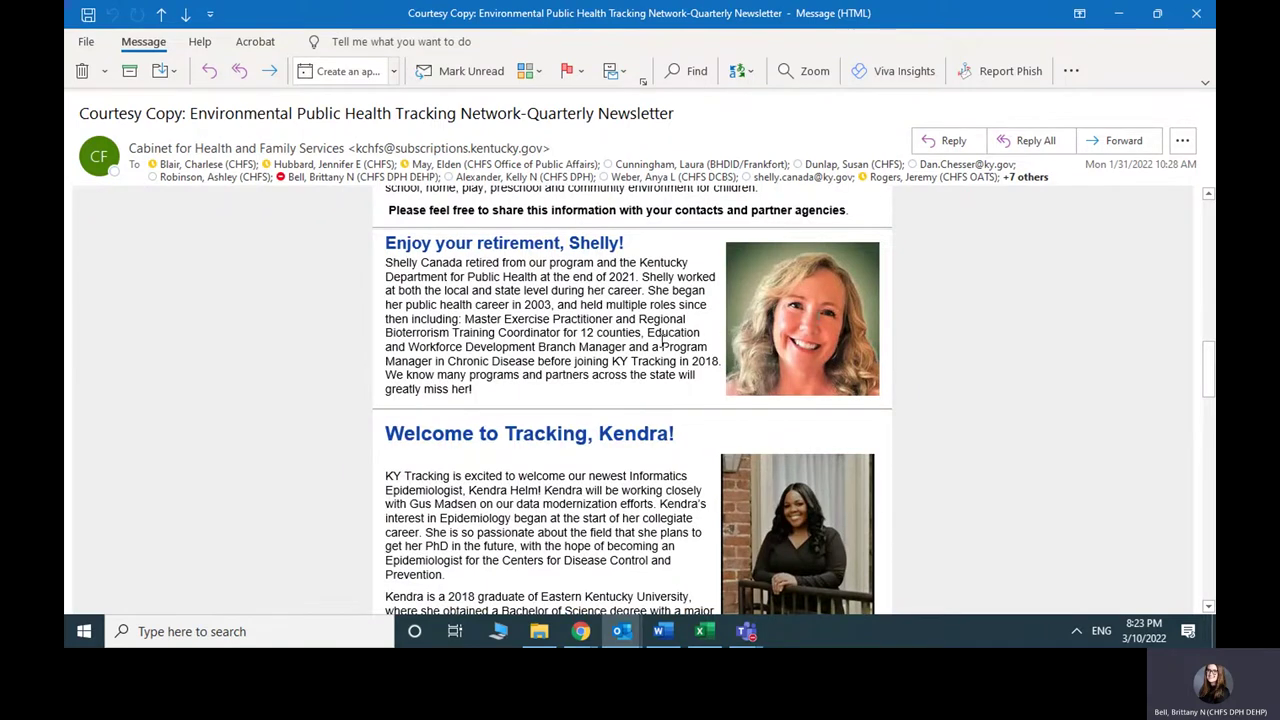
Scroll down through the rest of the newsletter and back up to review it
scroll(661, 342, down, 2)
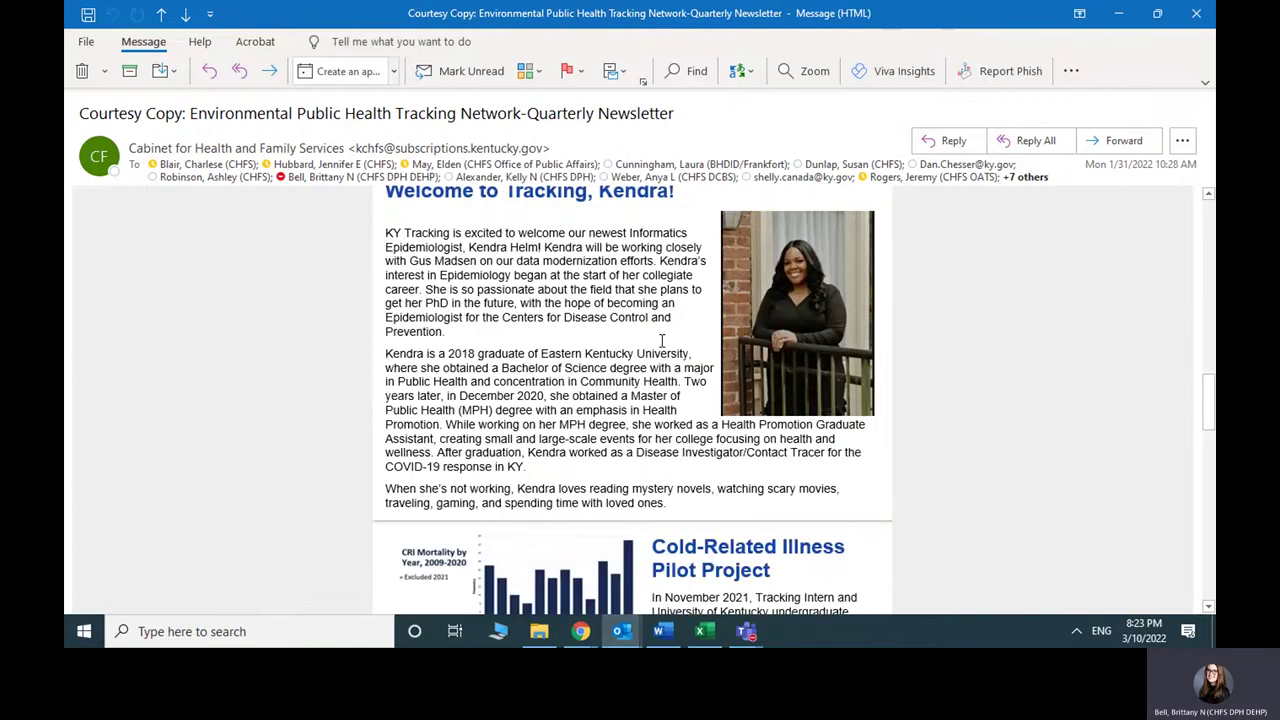
scroll(661, 342, down, 4)
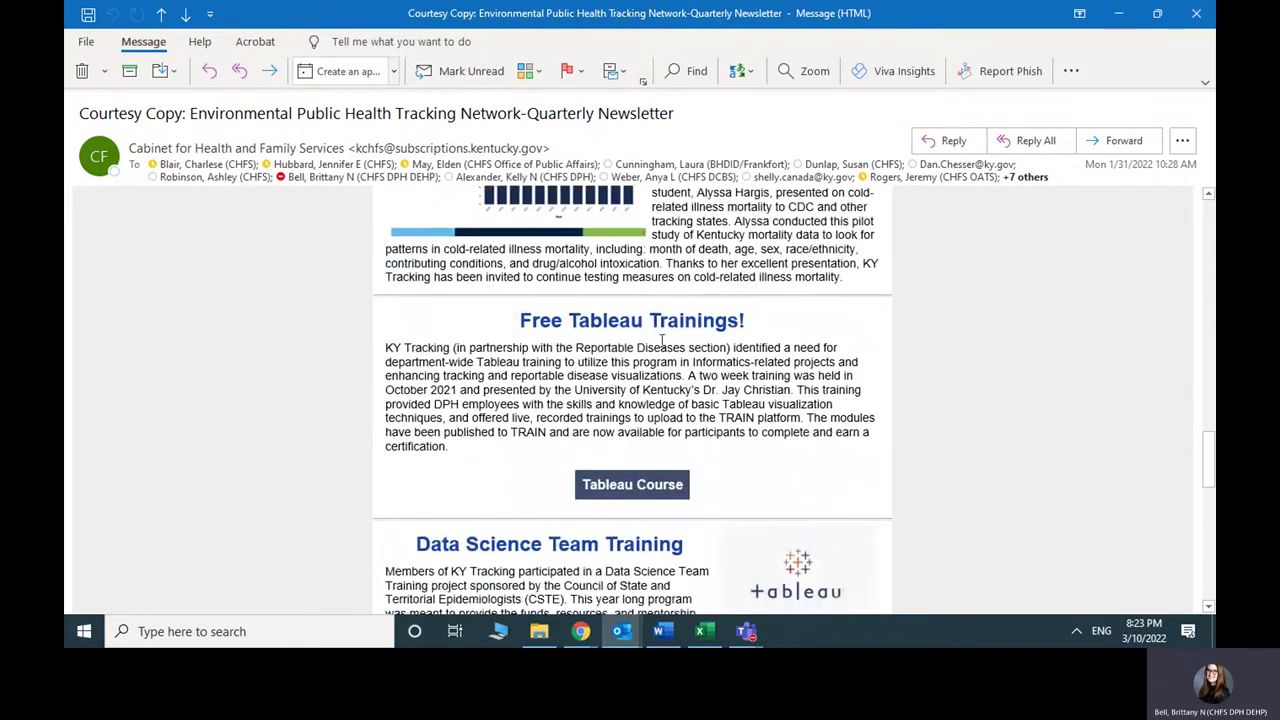
scroll(661, 342, down, 1)
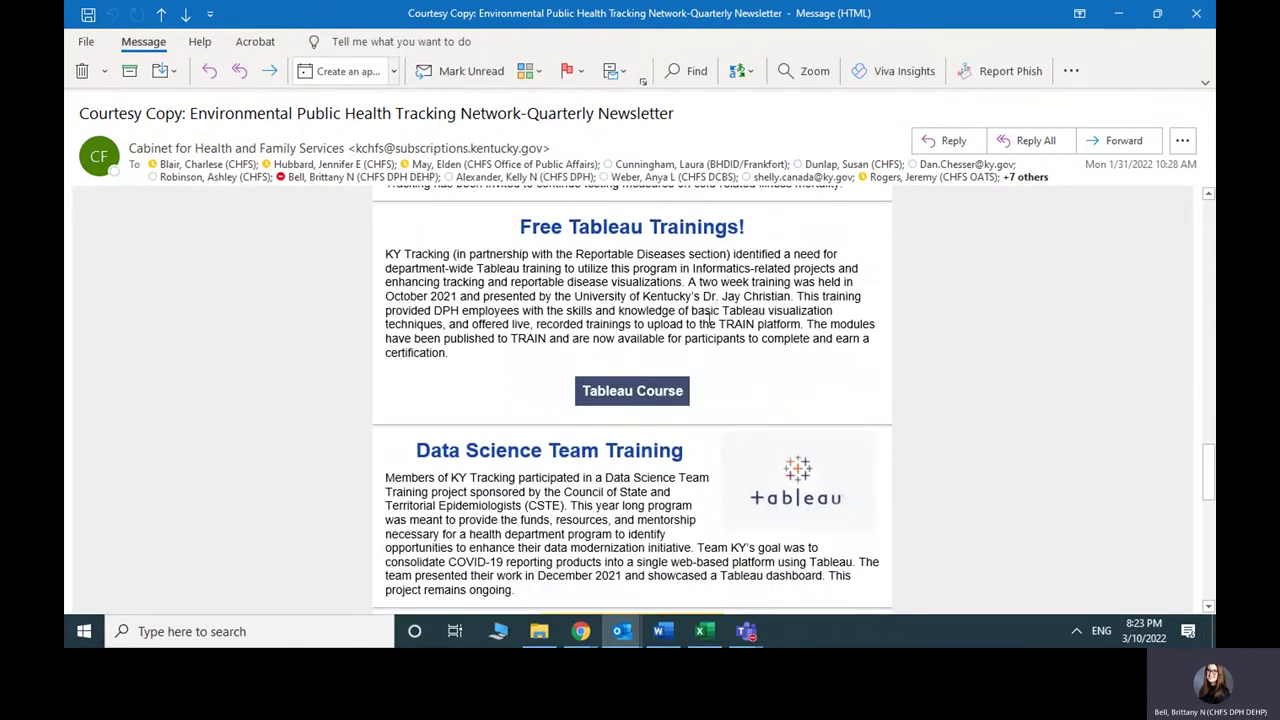
scroll(709, 320, down, 4)
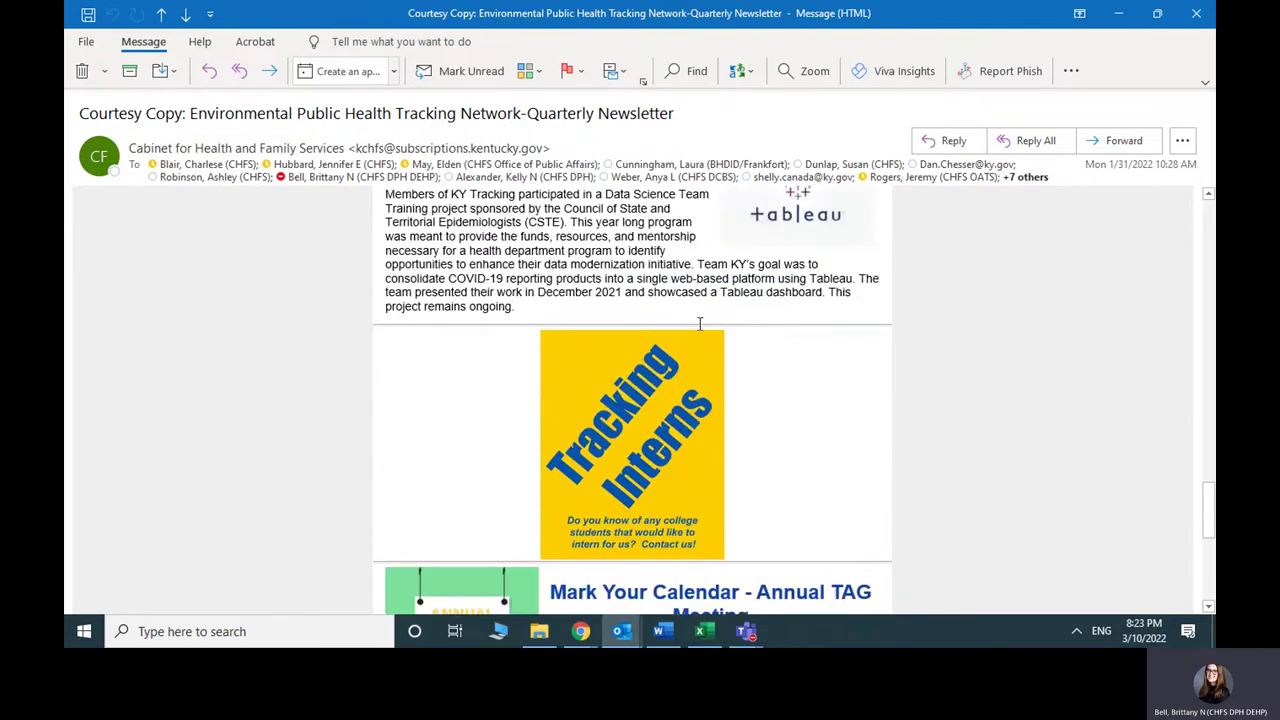
scroll(692, 326, down, 2)
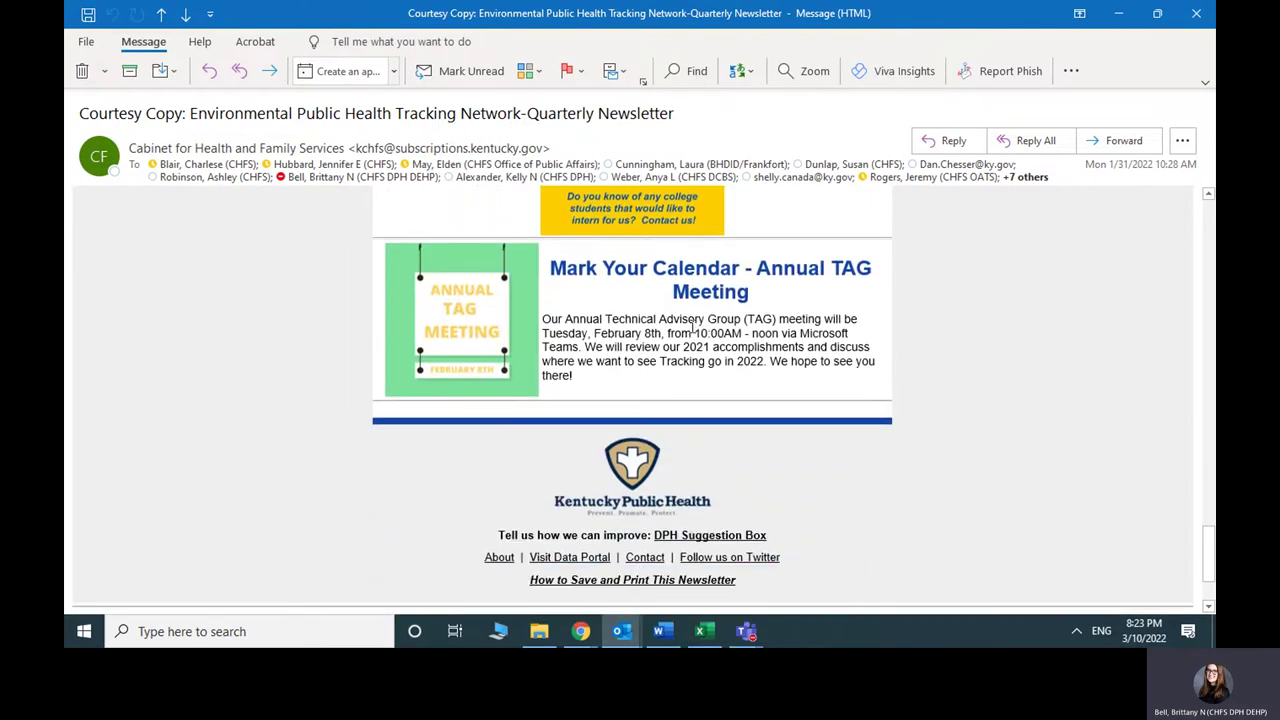
scroll(693, 325, down, 1)
scroll(691, 326, up, 1)
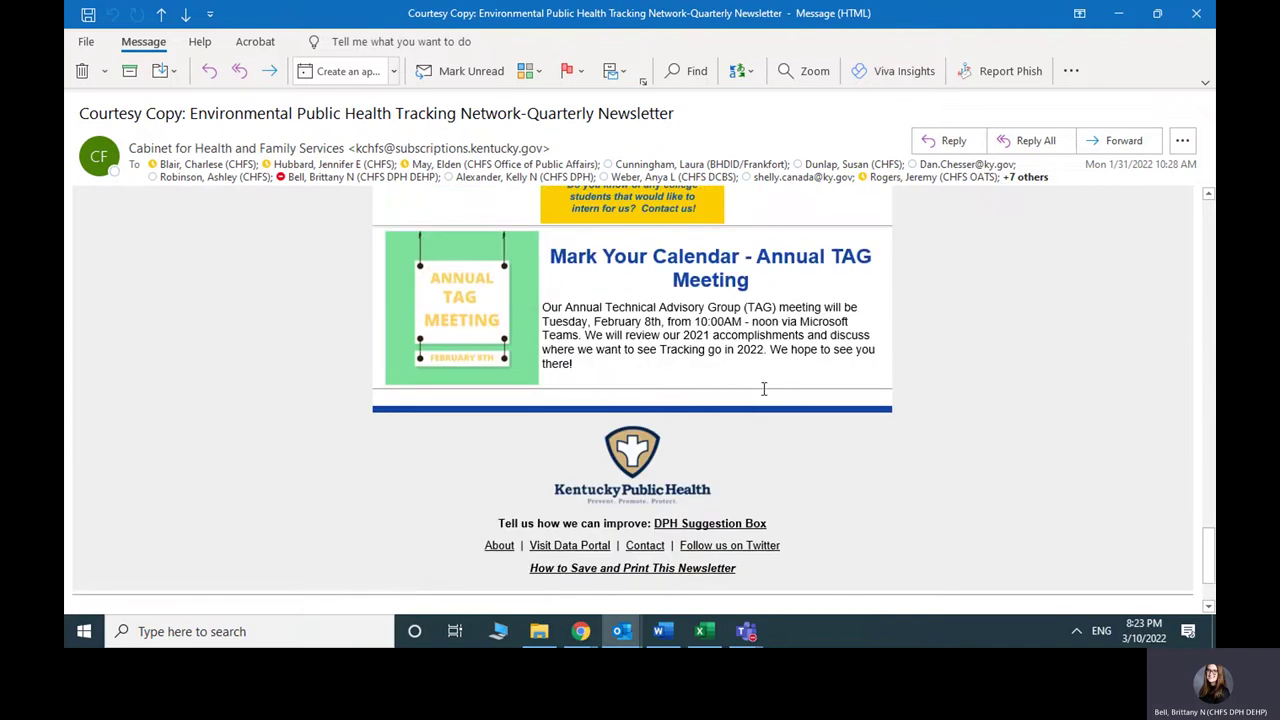
scroll(763, 422, up, 2)
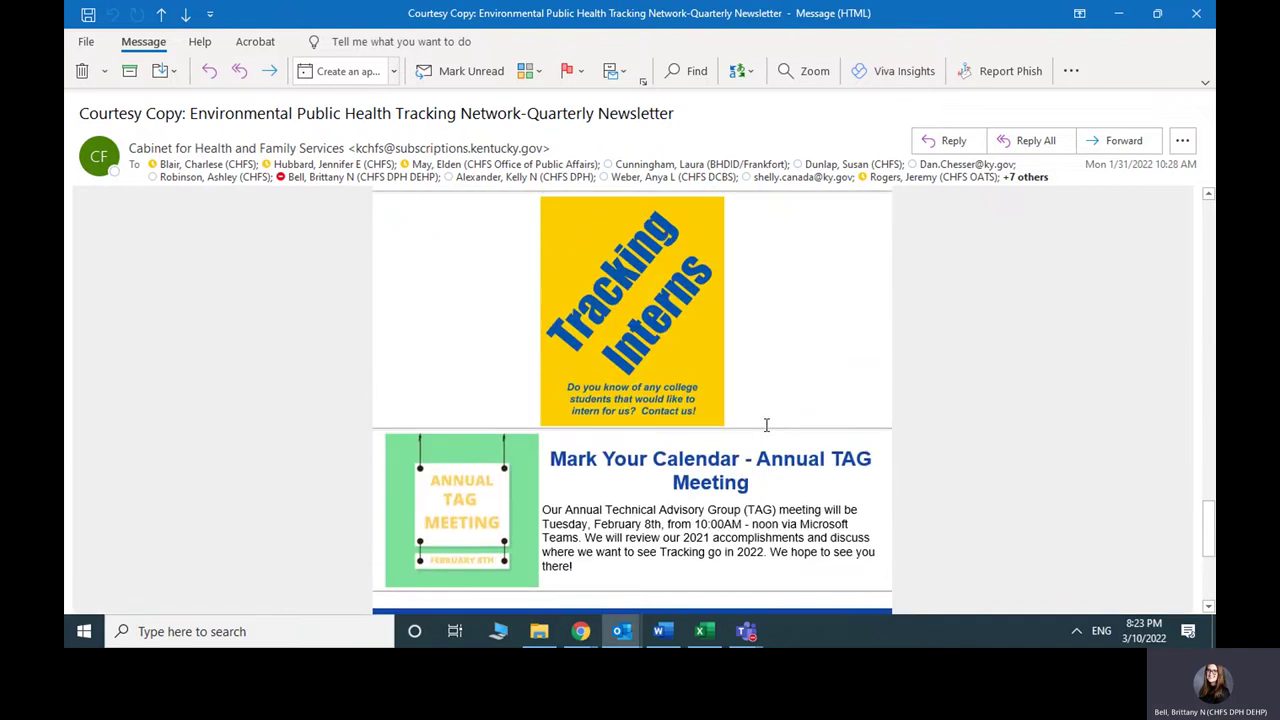
scroll(766, 425, up, 3)
scroll(766, 426, up, 2)
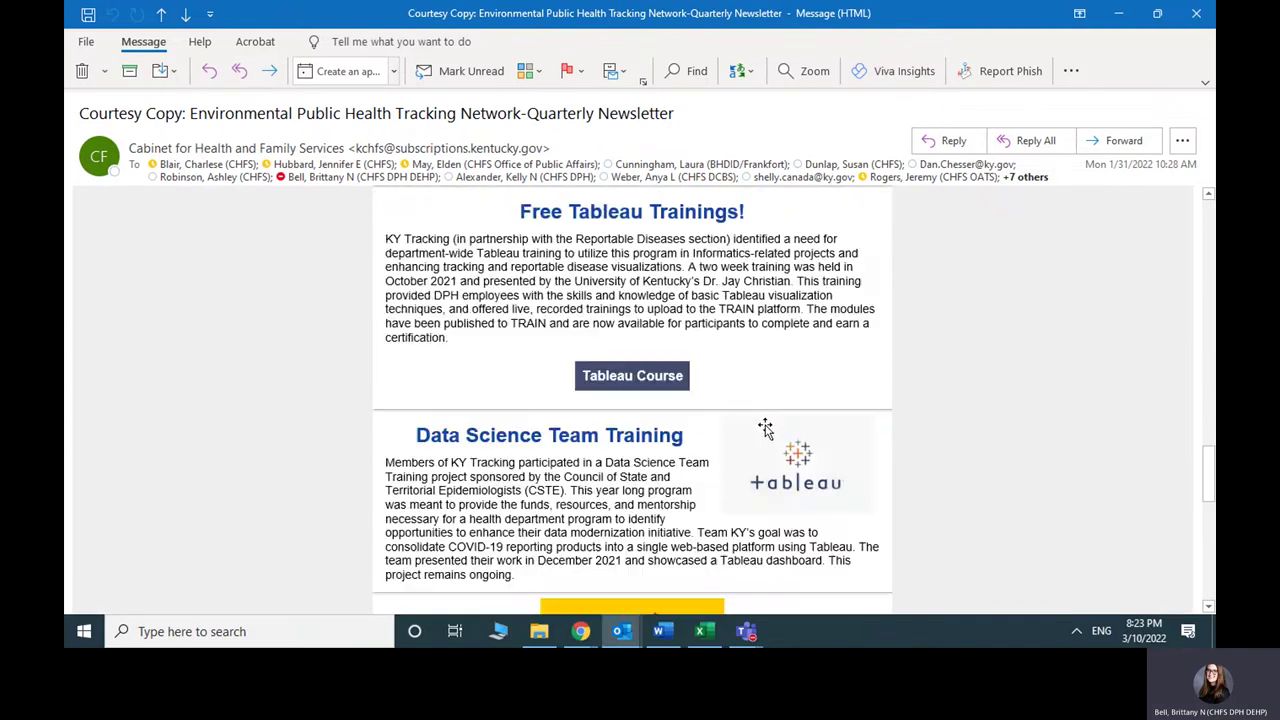
scroll(765, 427, up, 2)
scroll(766, 428, up, 3)
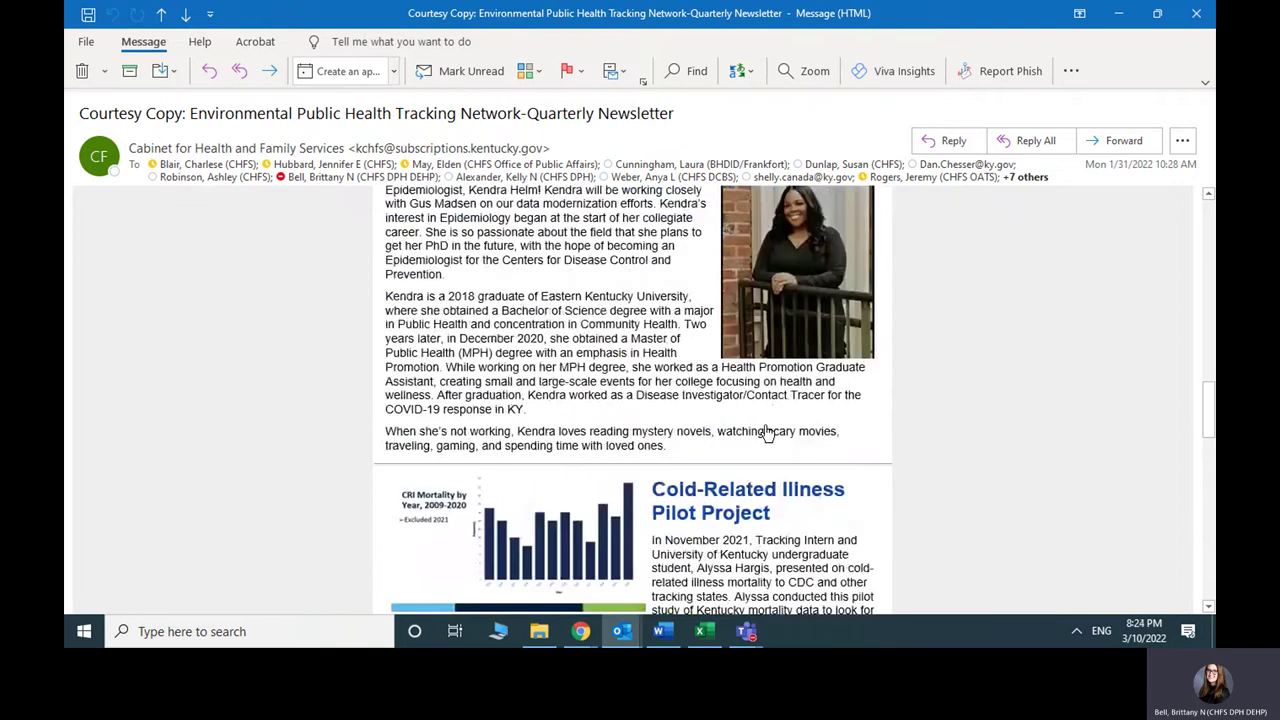
scroll(766, 432, up, 3)
scroll(665, 374, up, 14)
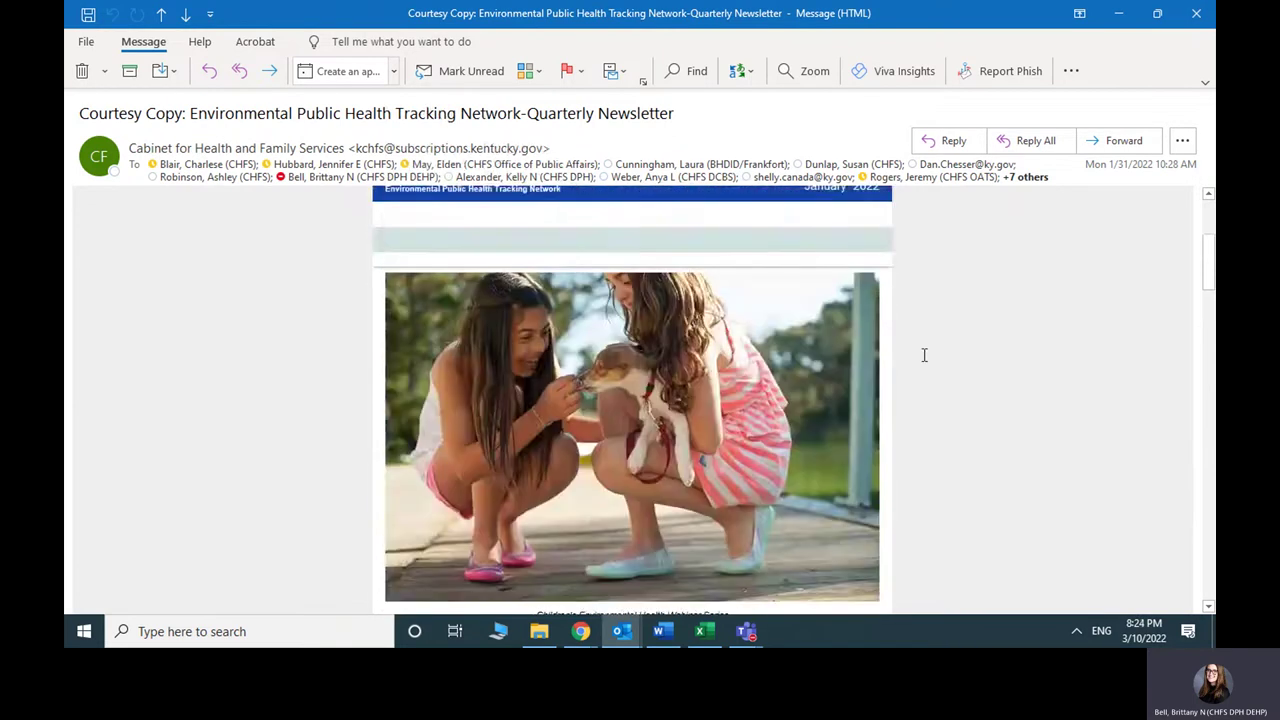
Scroll down the newsletter again, then restore and close the courtesy-copy message
scroll(923, 354, down, 1)
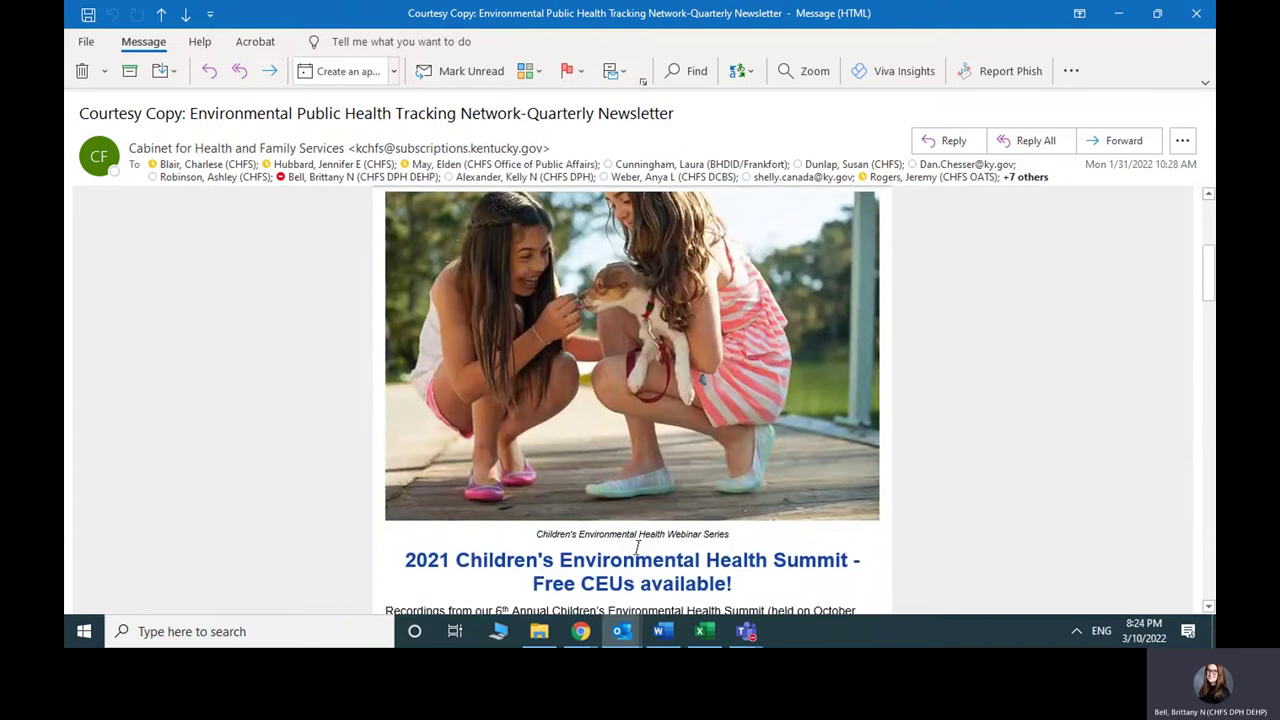
scroll(636, 547, down, 2)
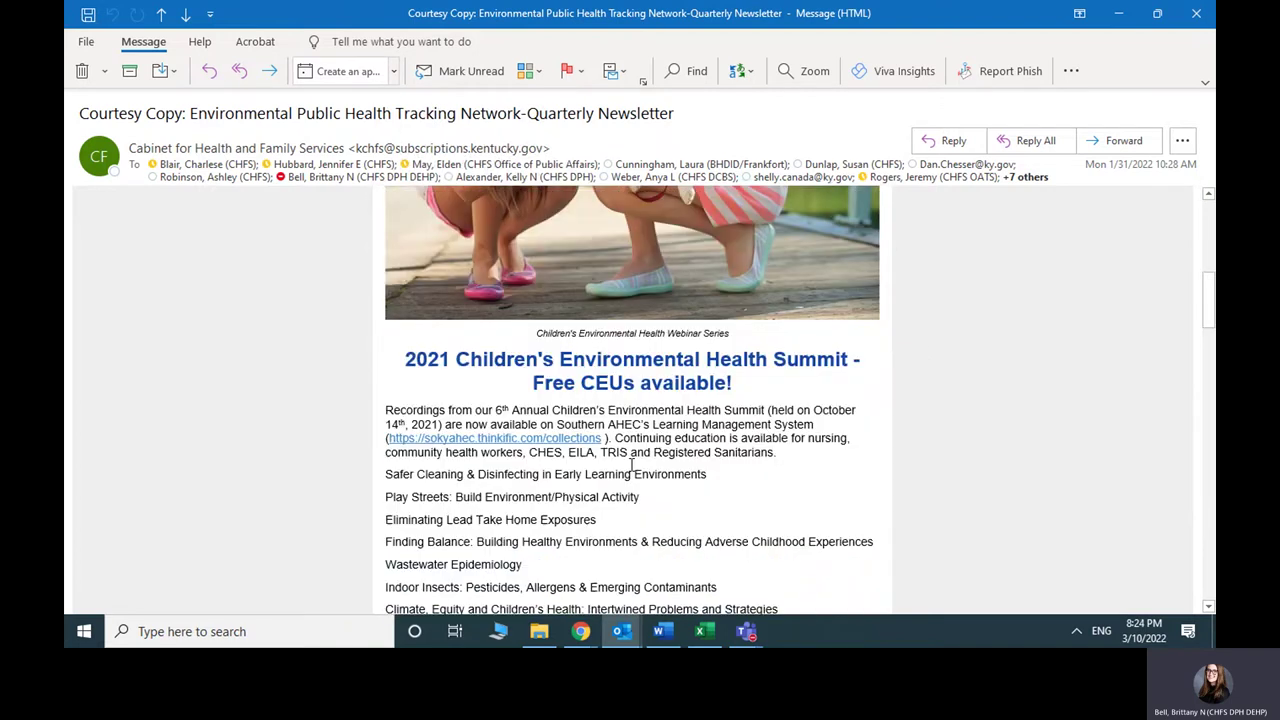
scroll(632, 466, down, 2)
scroll(636, 466, down, 2)
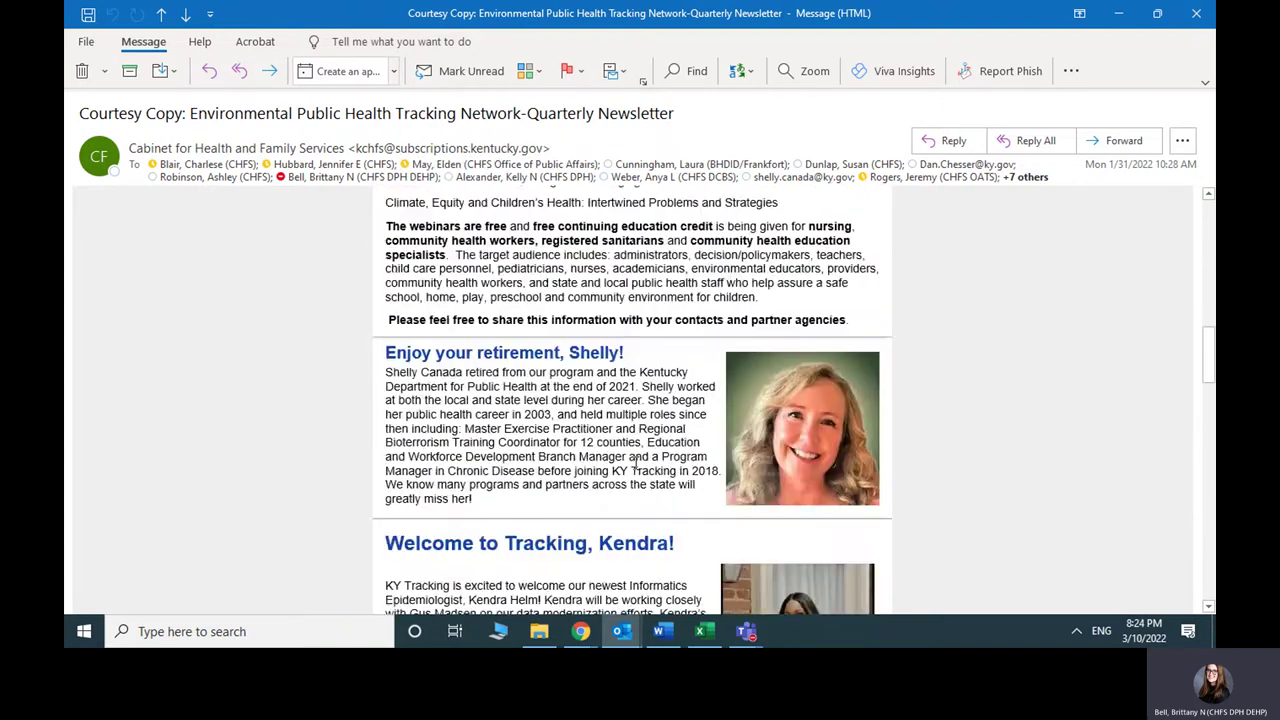
scroll(634, 463, down, 6)
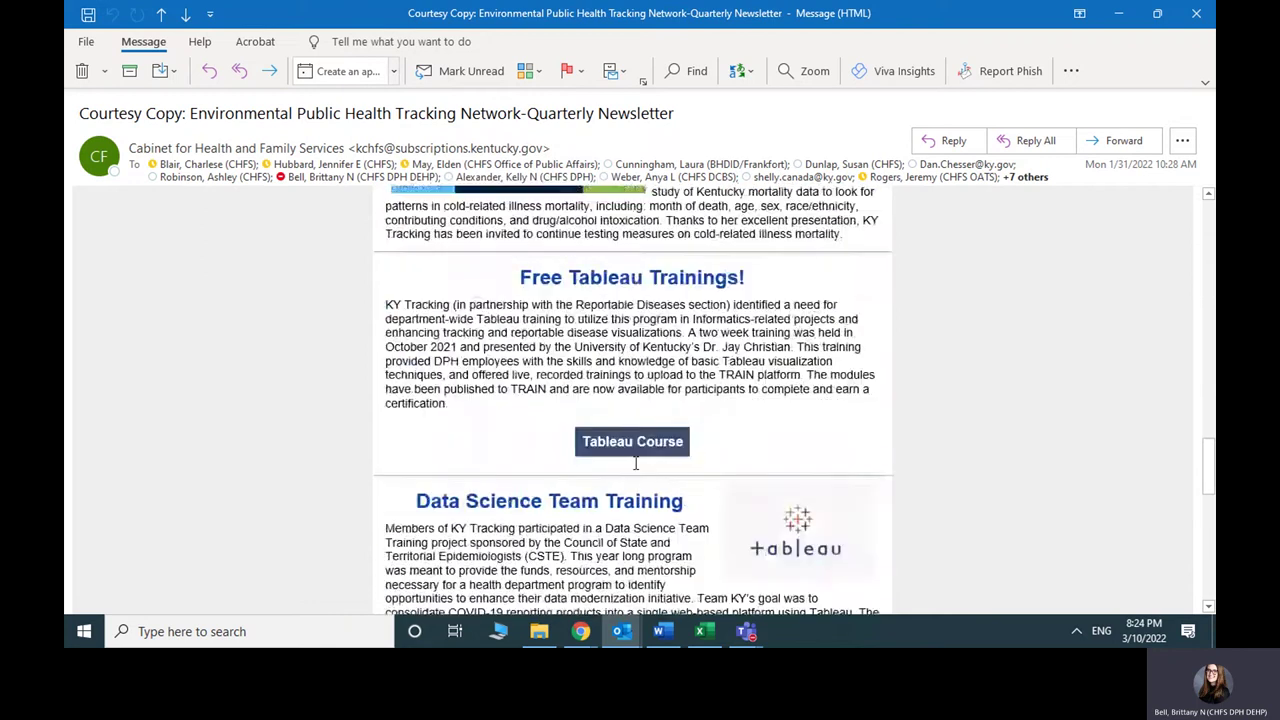
scroll(635, 463, down, 5)
scroll(635, 462, up, 2)
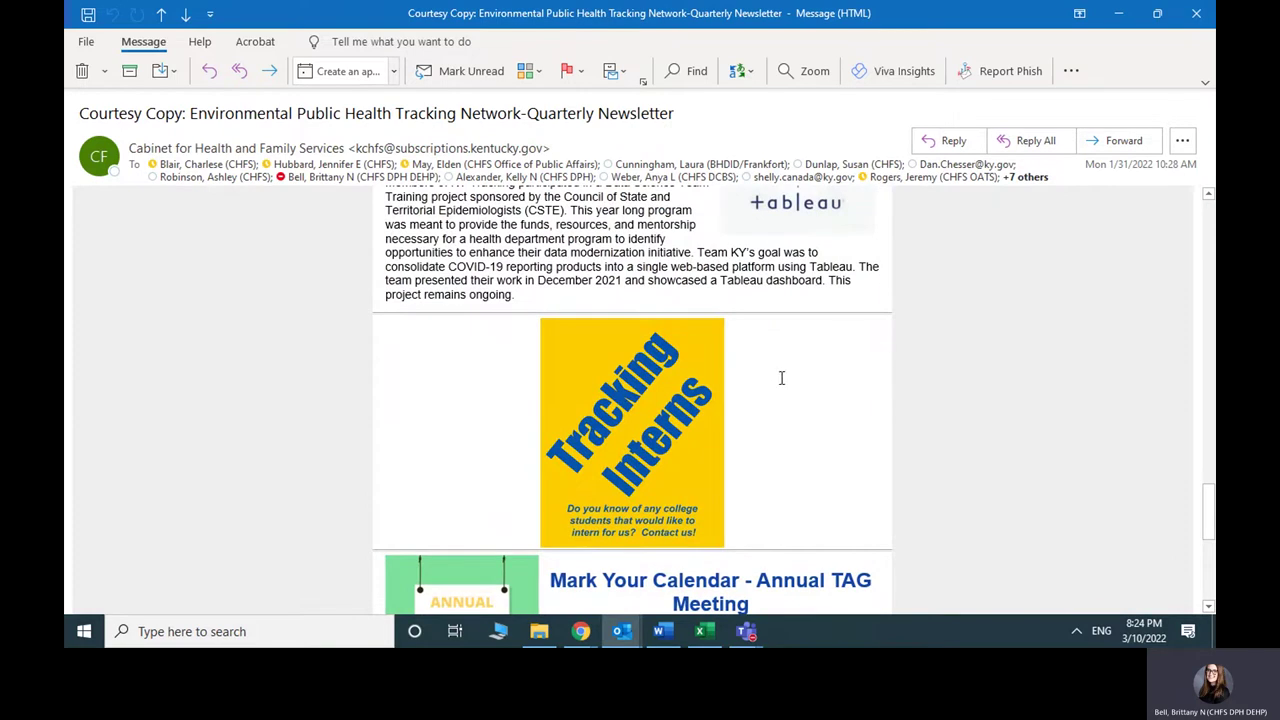
scroll(782, 378, down, 3)
scroll(782, 376, down, 2)
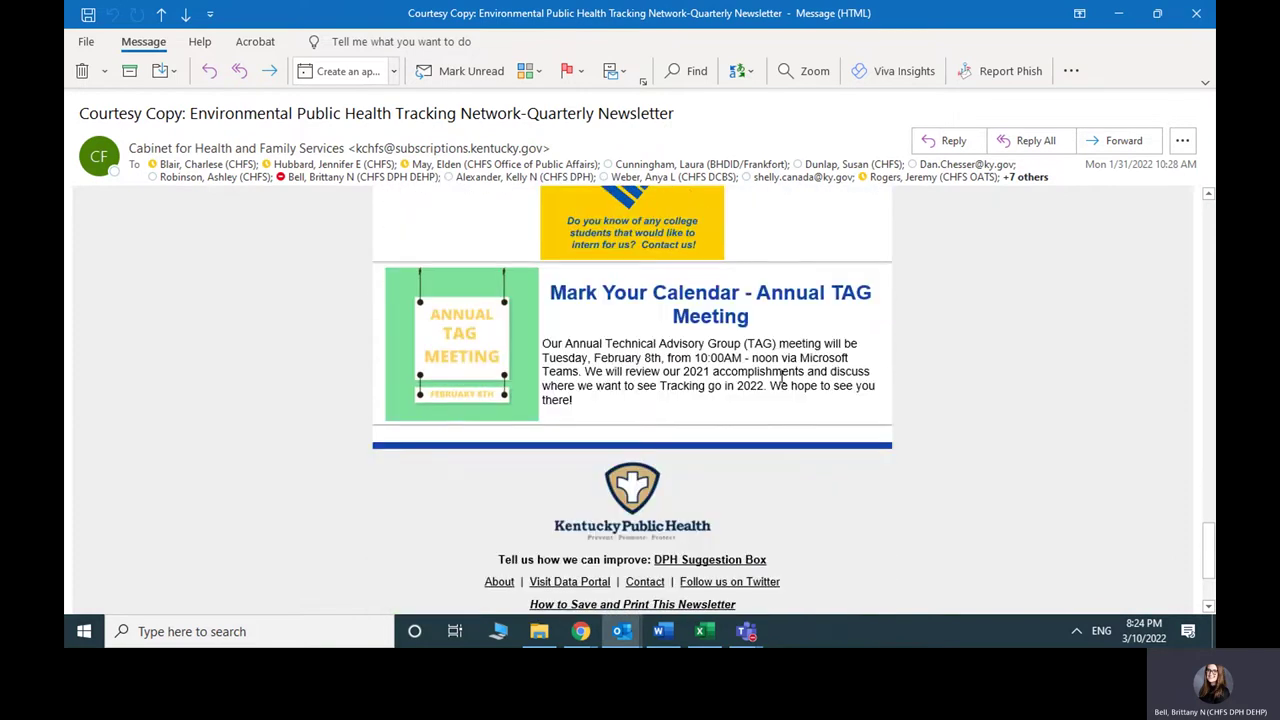
scroll(782, 378, down, 1)
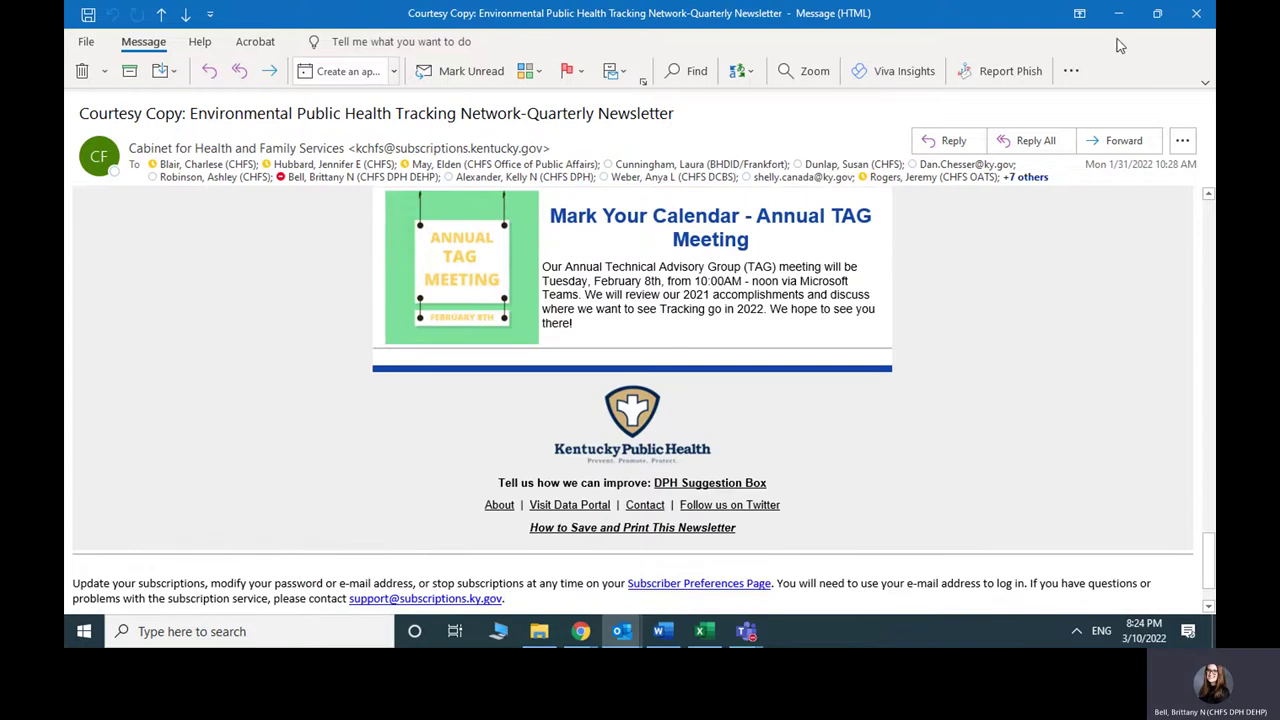
double_click(950, 20)
key(Escape)
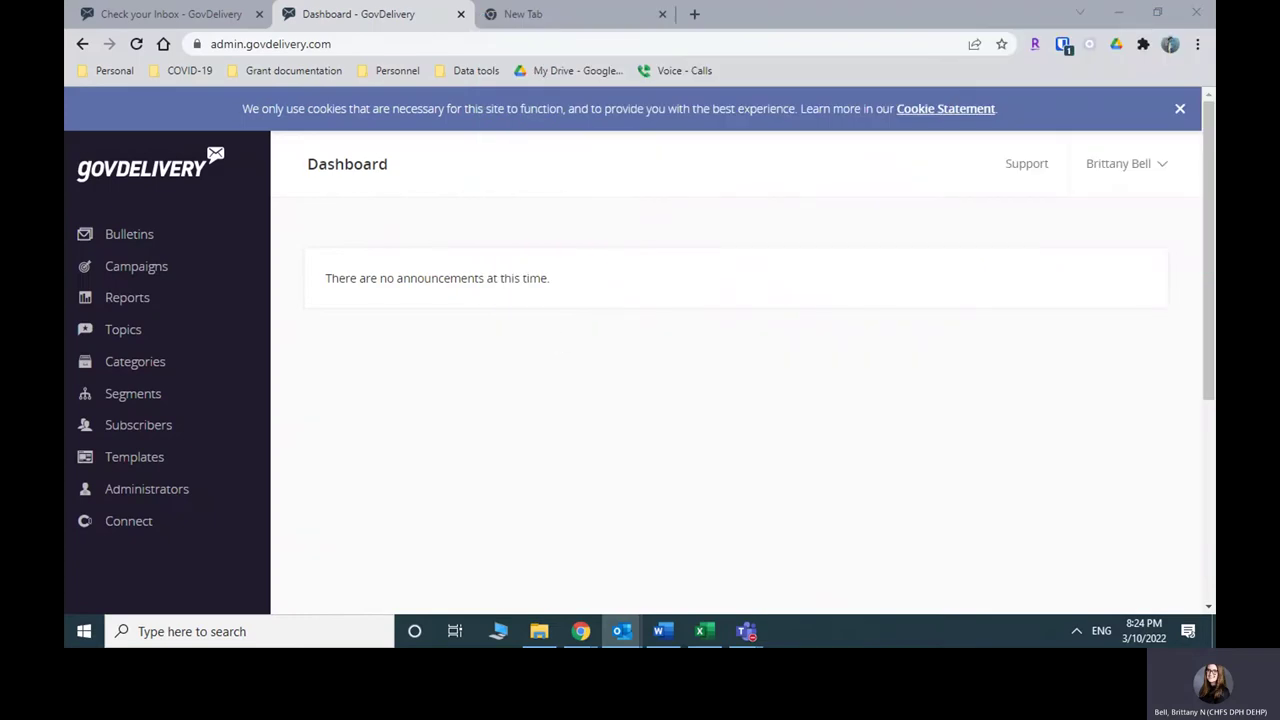
Bring Chrome forward and go to Bulletins from the GovDelivery sidebar
click(556, 333)
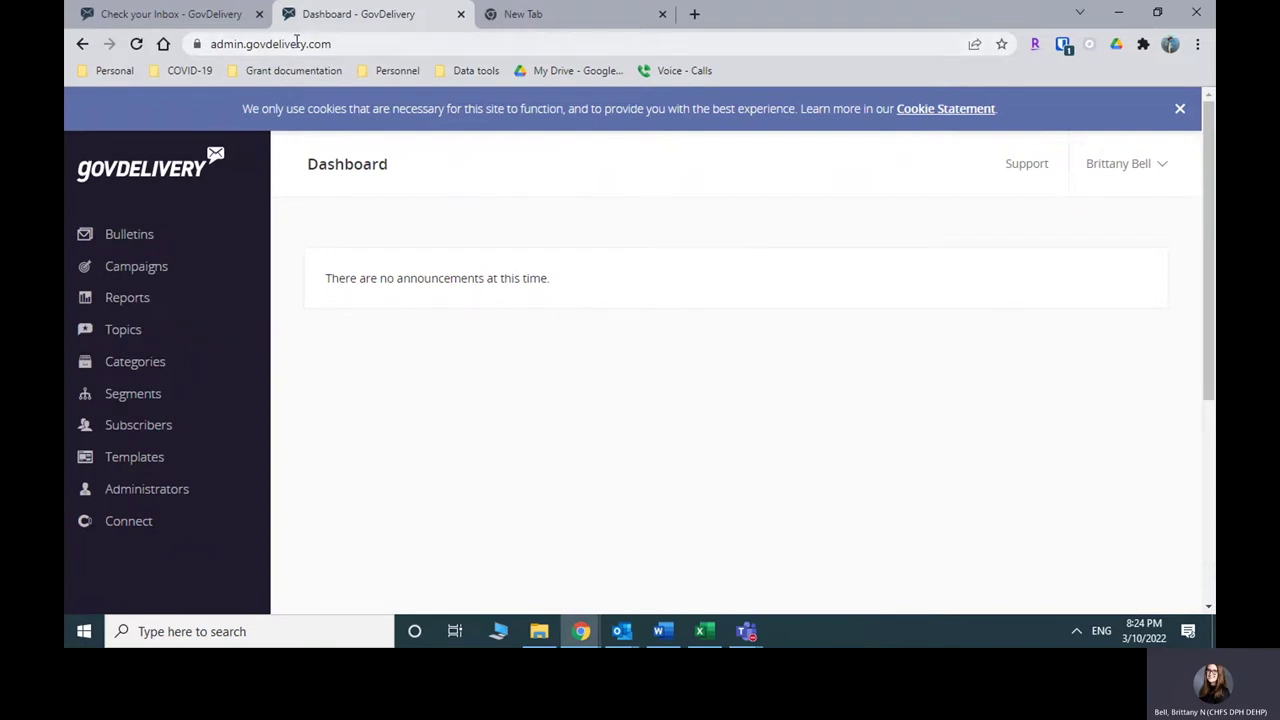
click(358, 44)
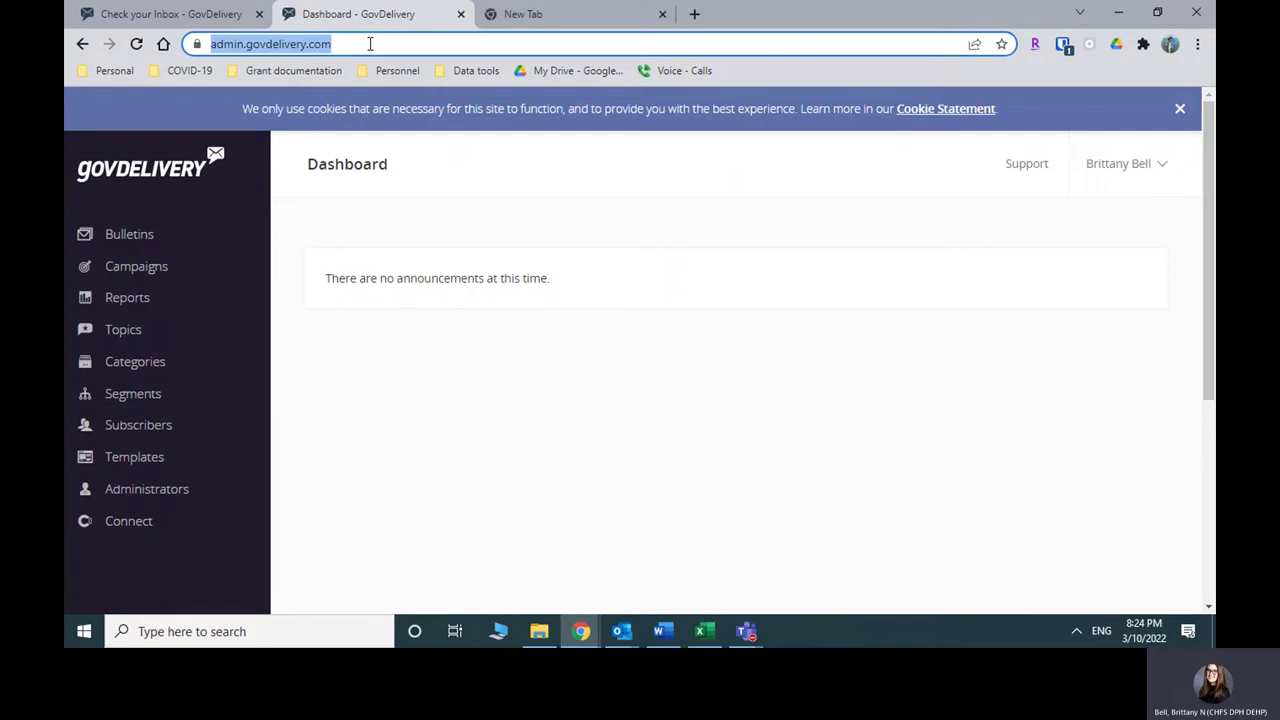
click(524, 213)
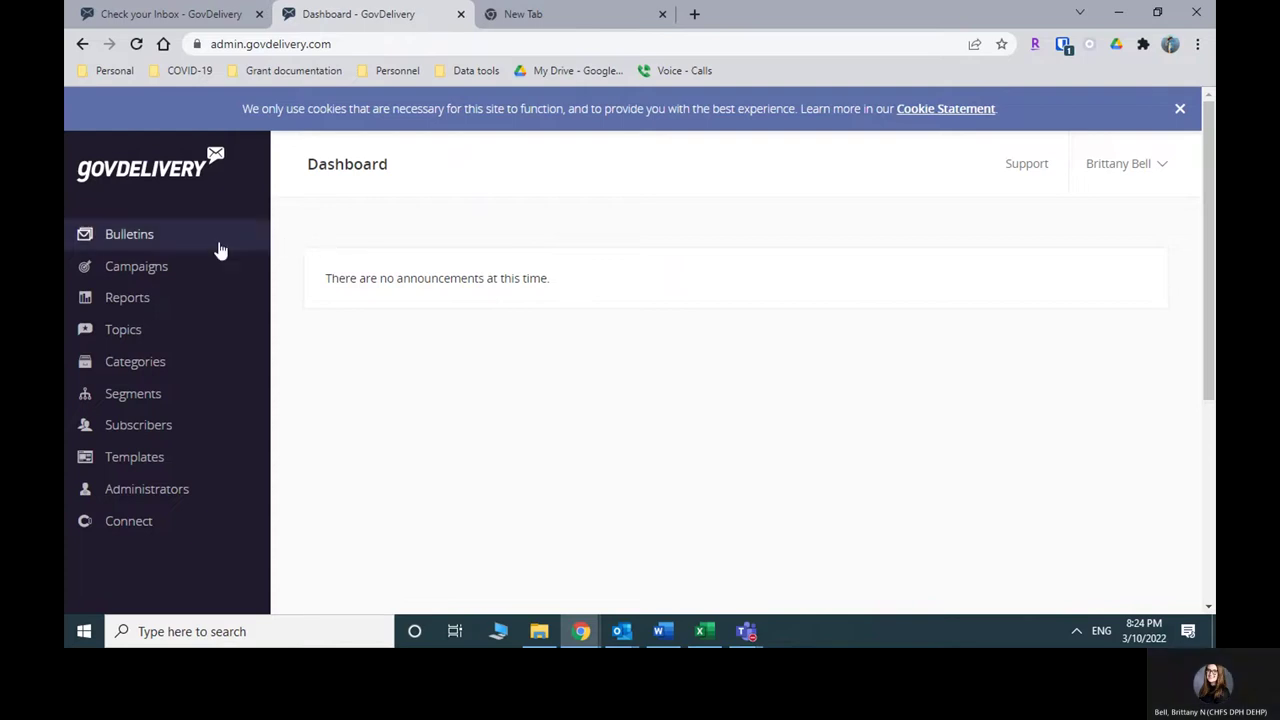
click(140, 245)
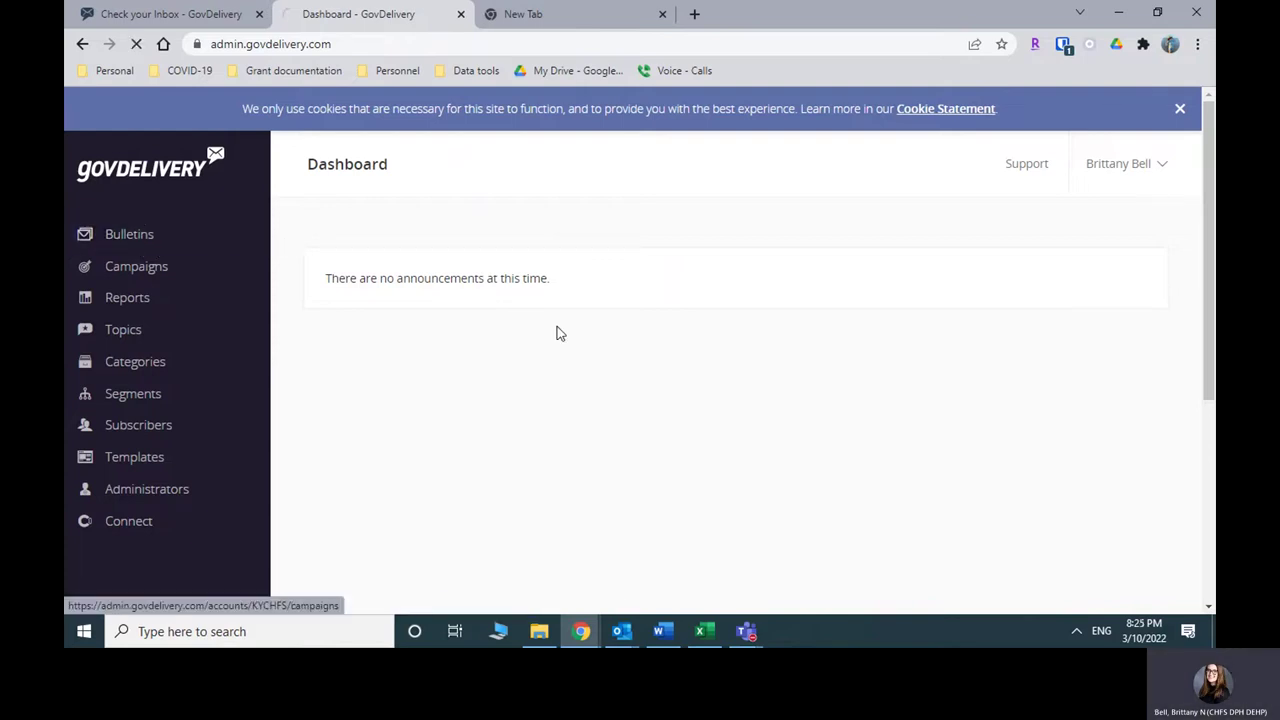
Set the bulletins' last-modified date filter to Last 365 days
scroll(765, 268, down, 1)
scroll(765, 263, down, 1)
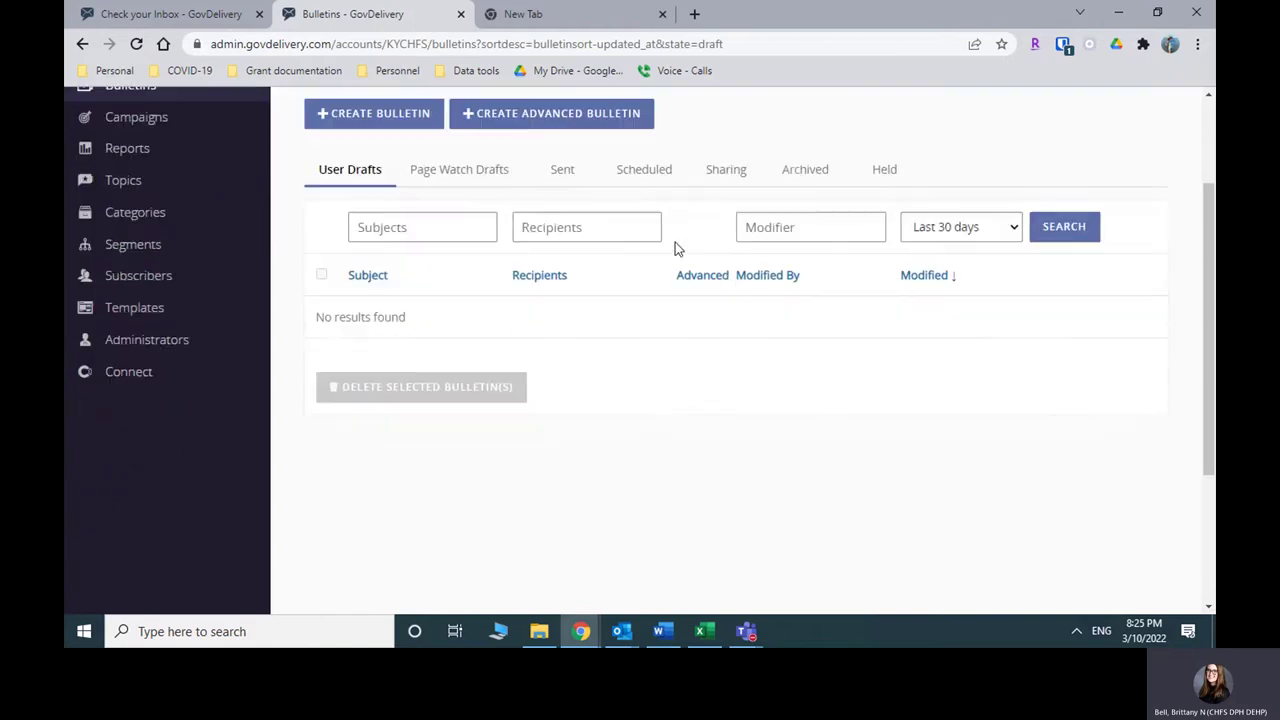
scroll(675, 242, up, 1)
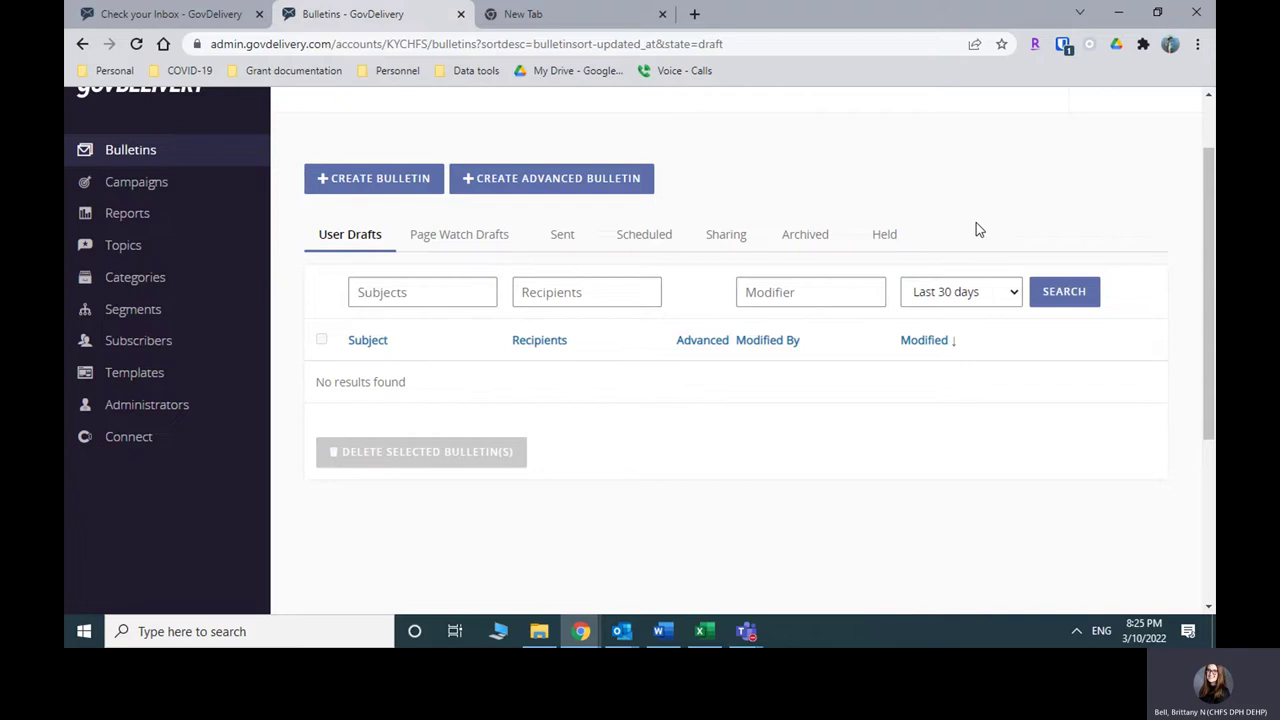
click(1014, 293)
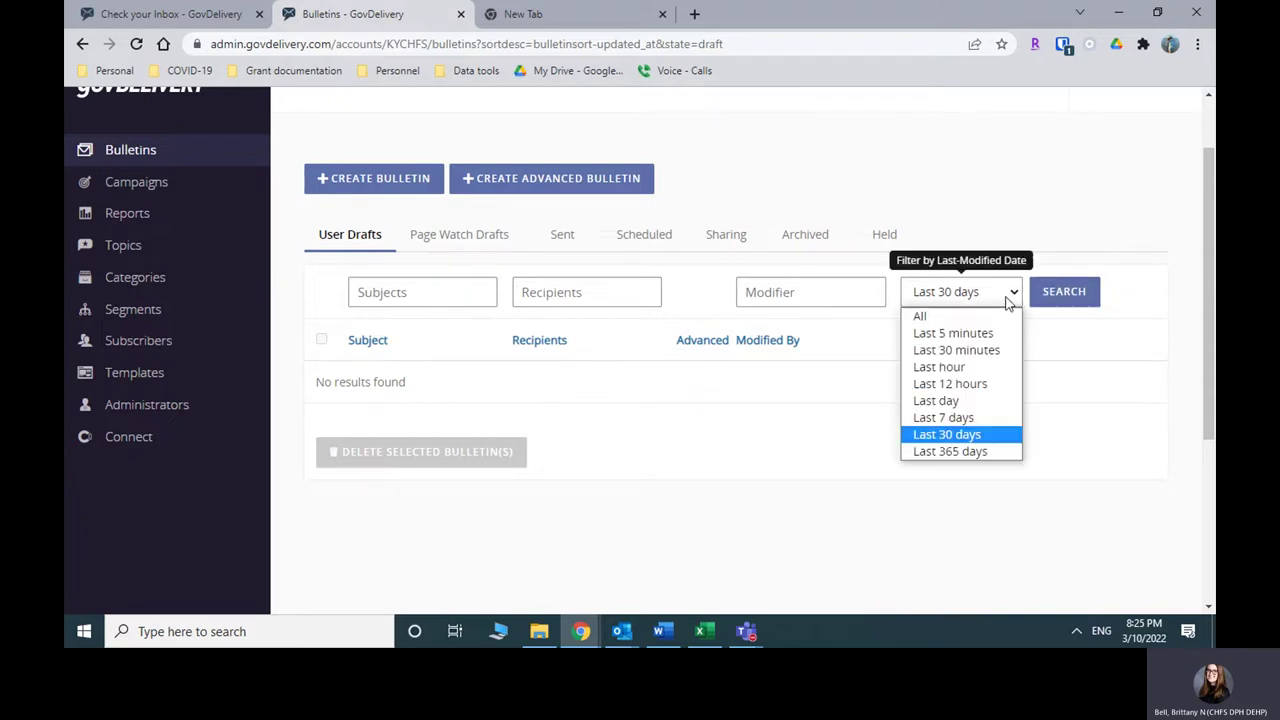
click(974, 451)
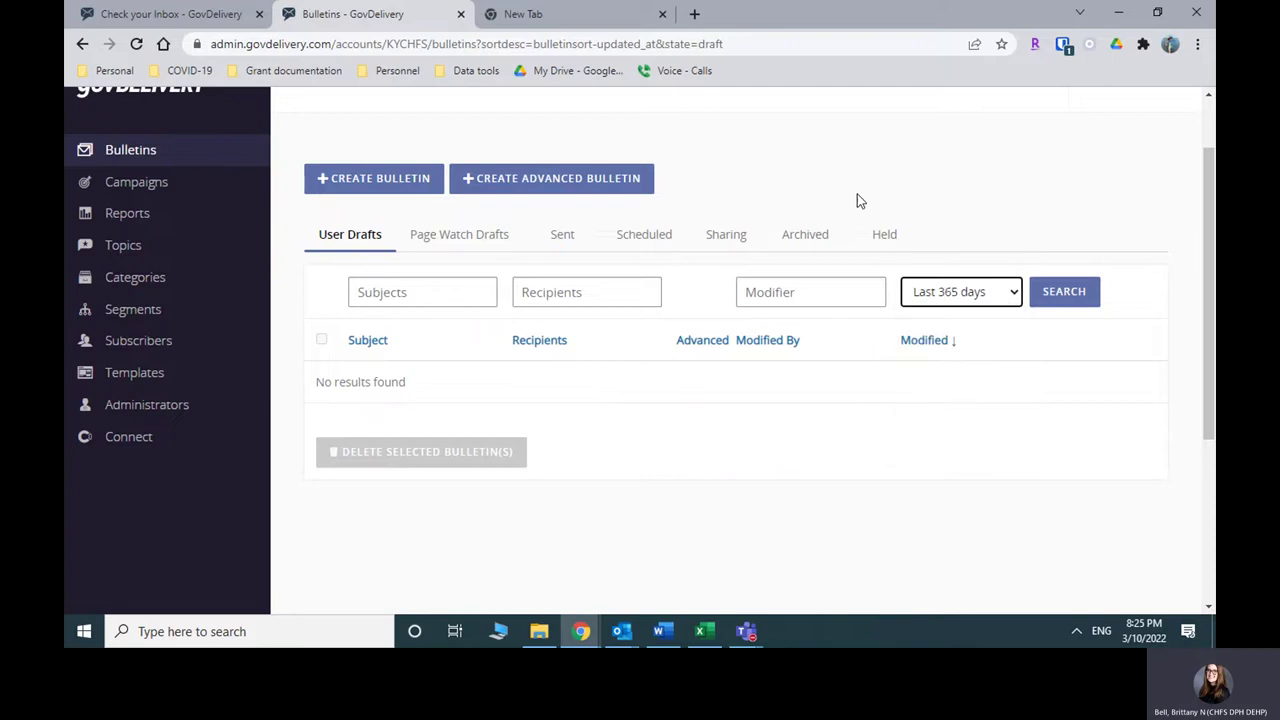
Search subjects for 'Tracking' and copy the quarterly newsletter result
click(452, 292)
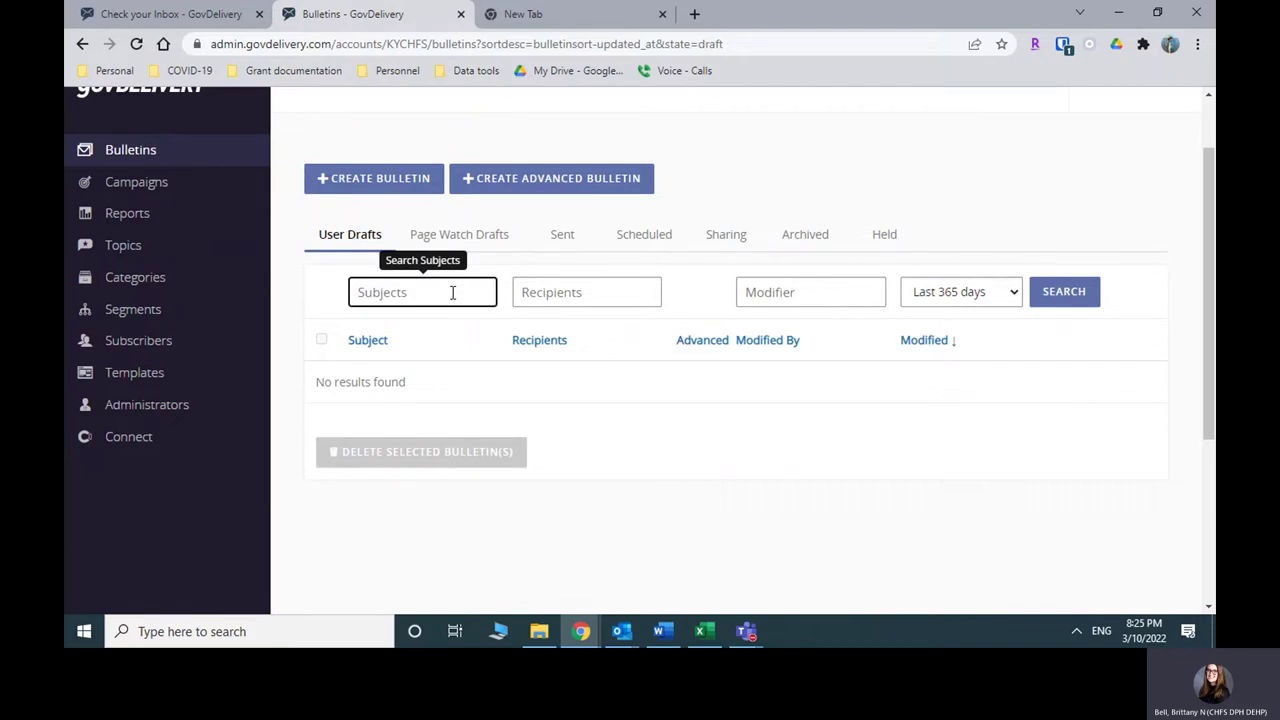
text(Tracking)
click(1071, 296)
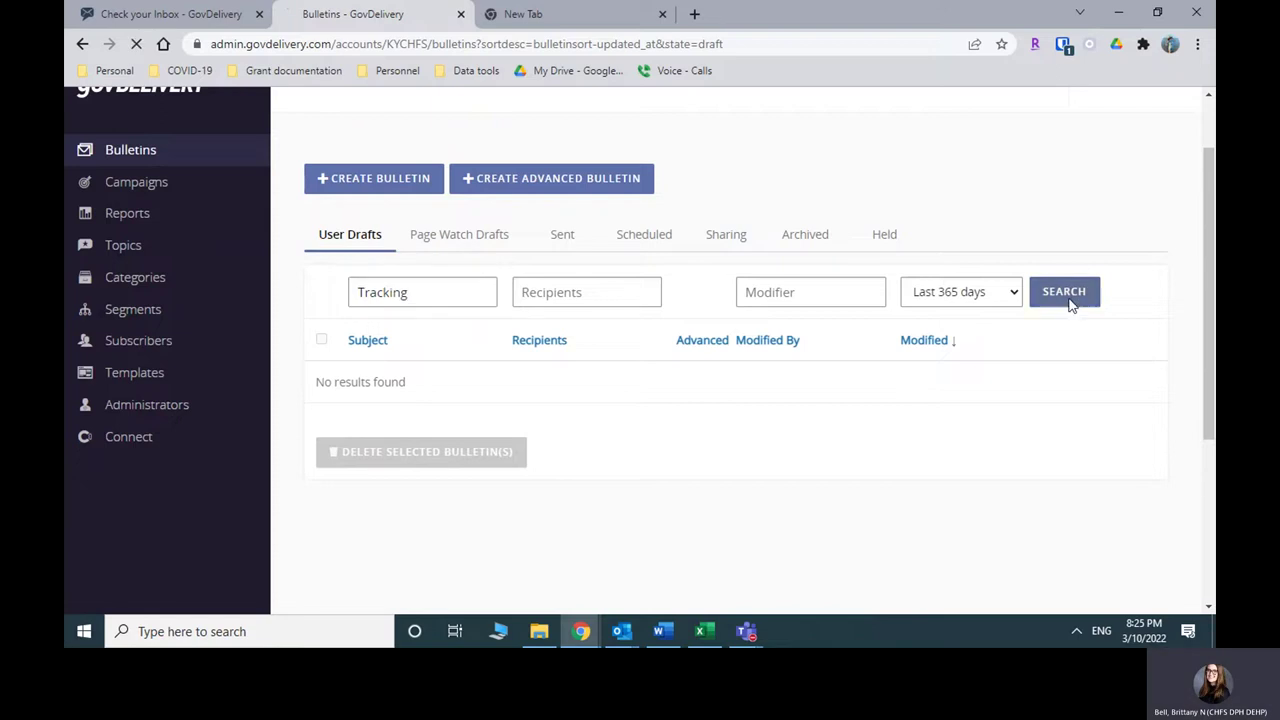
scroll(829, 317, down, 1)
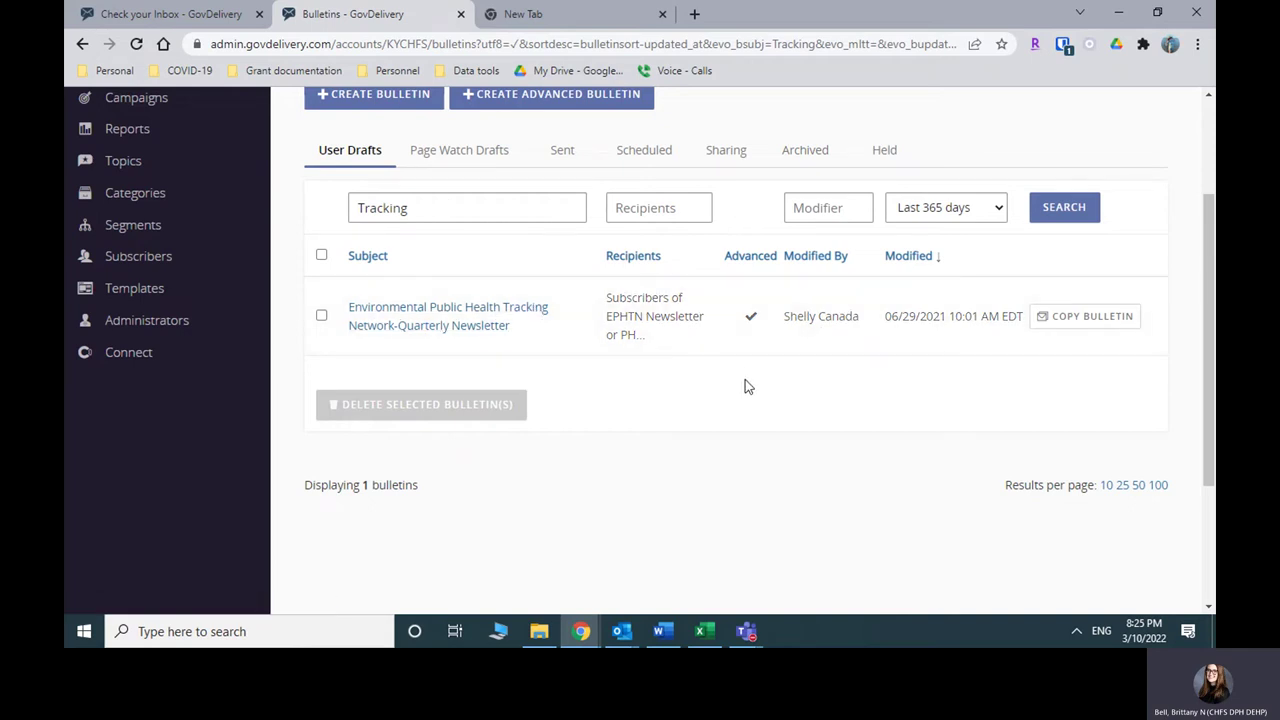
click(1031, 323)
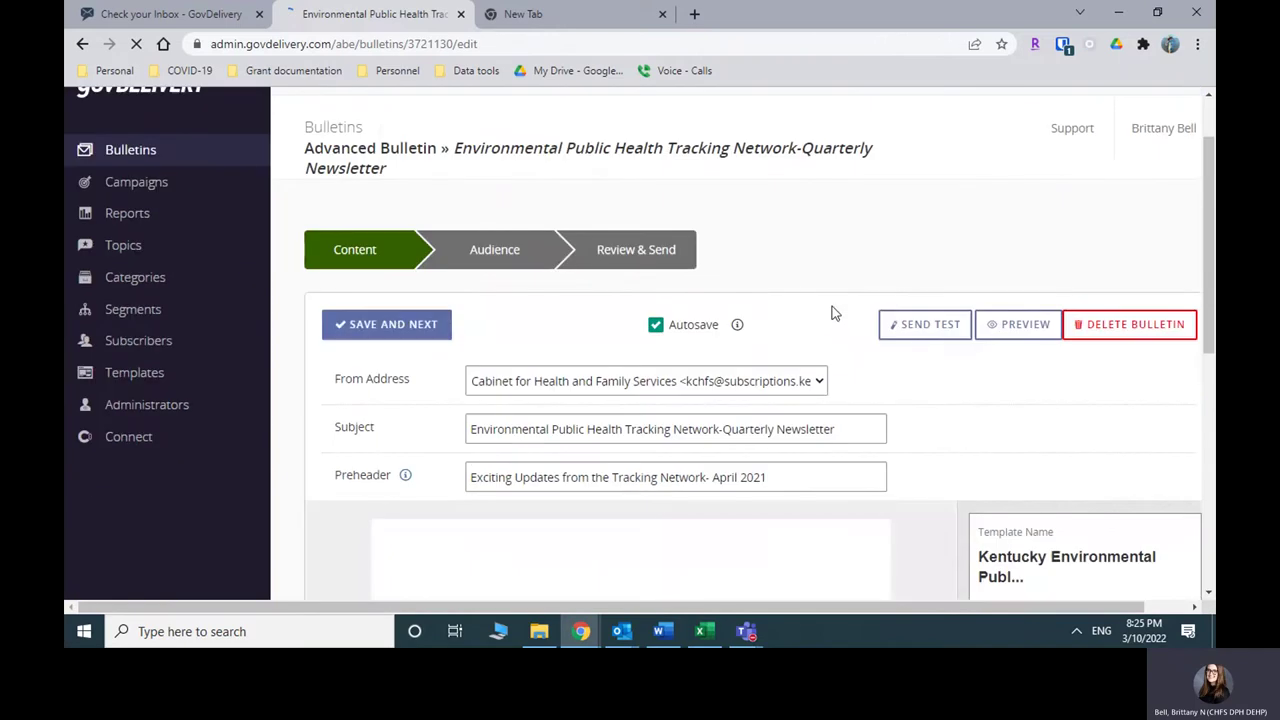
Review the copied draft's From, Subject, Preheader fields and body content
scroll(800, 438, down, 4)
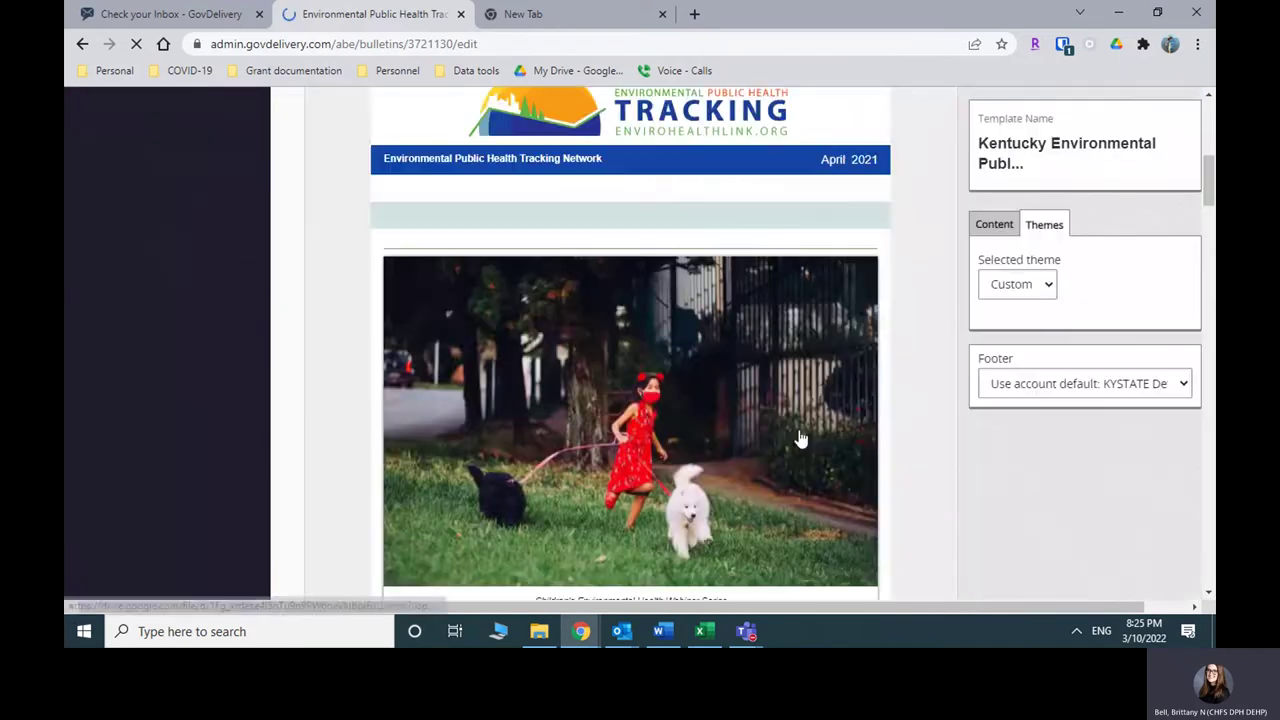
scroll(909, 266, up, 3)
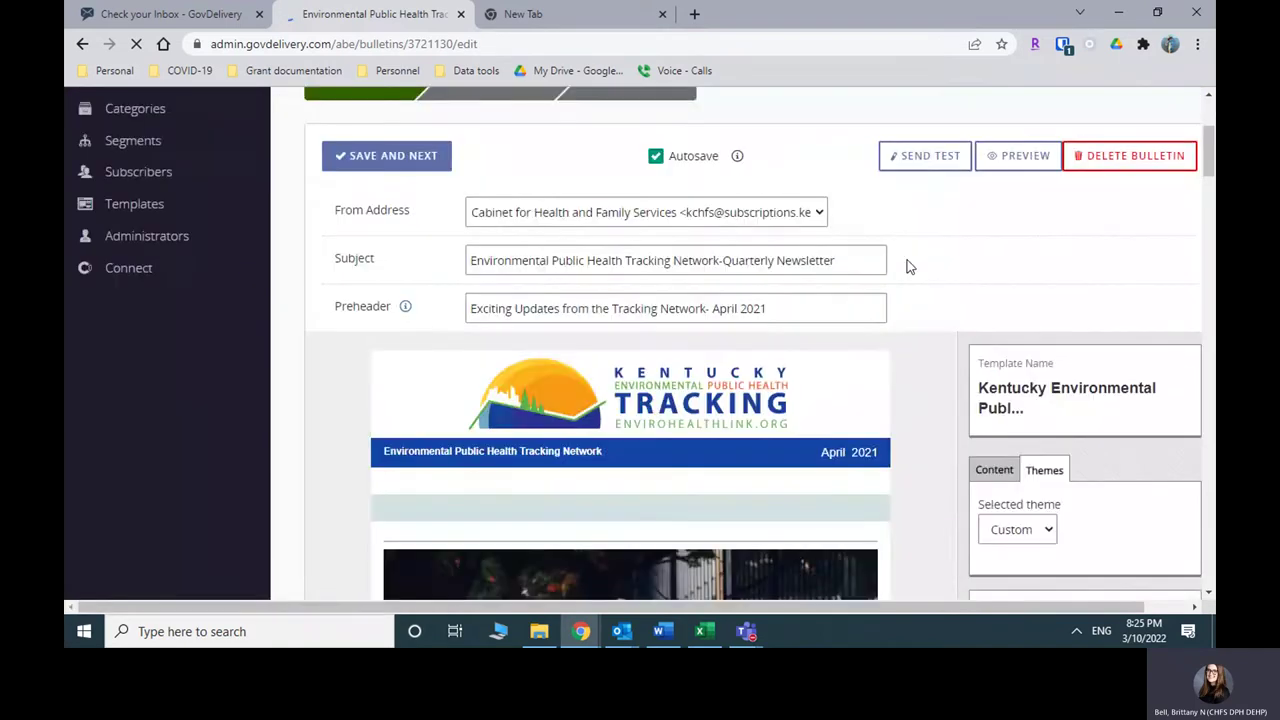
scroll(754, 285, up, 2)
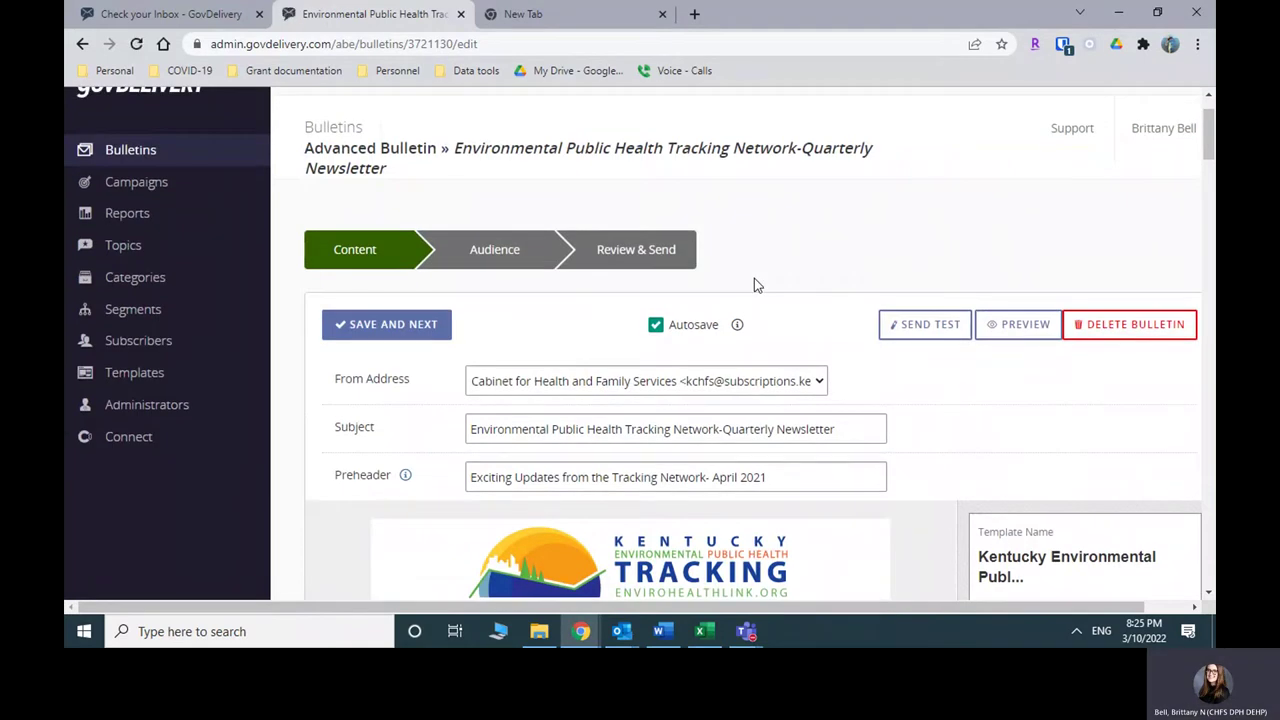
scroll(754, 285, down, 2)
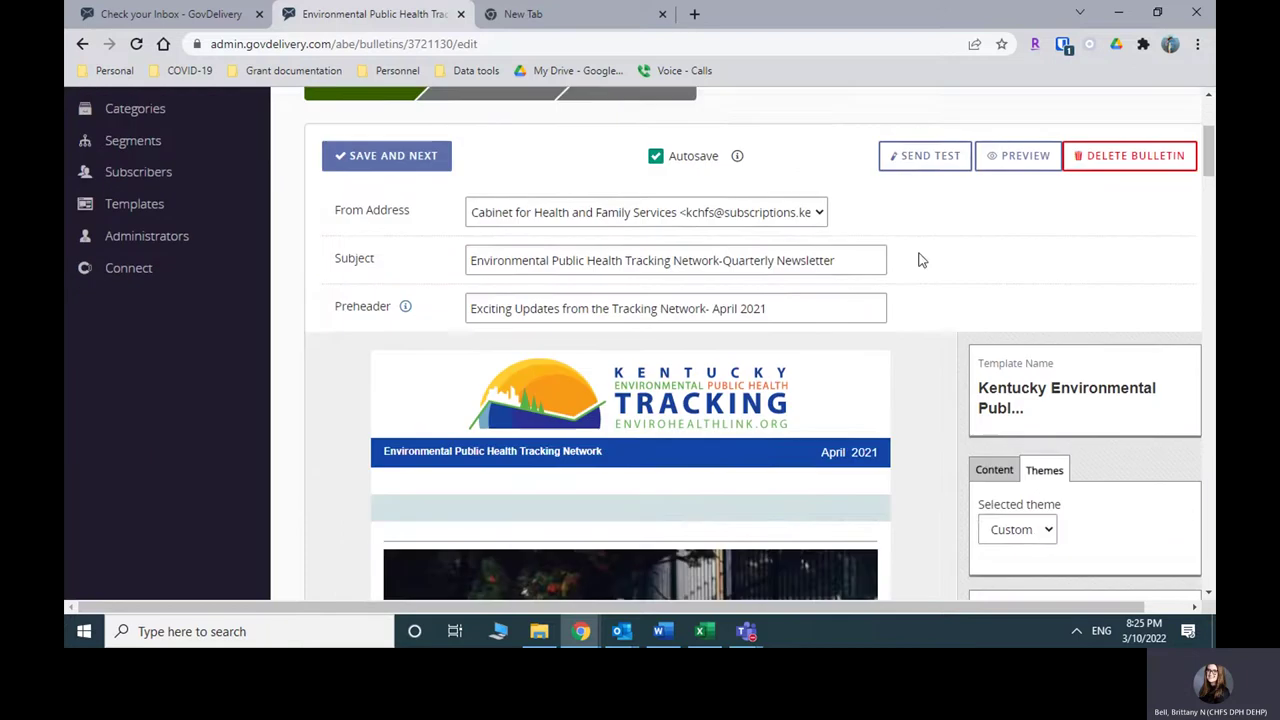
scroll(920, 257, up, 1)
scroll(678, 191, up, 1)
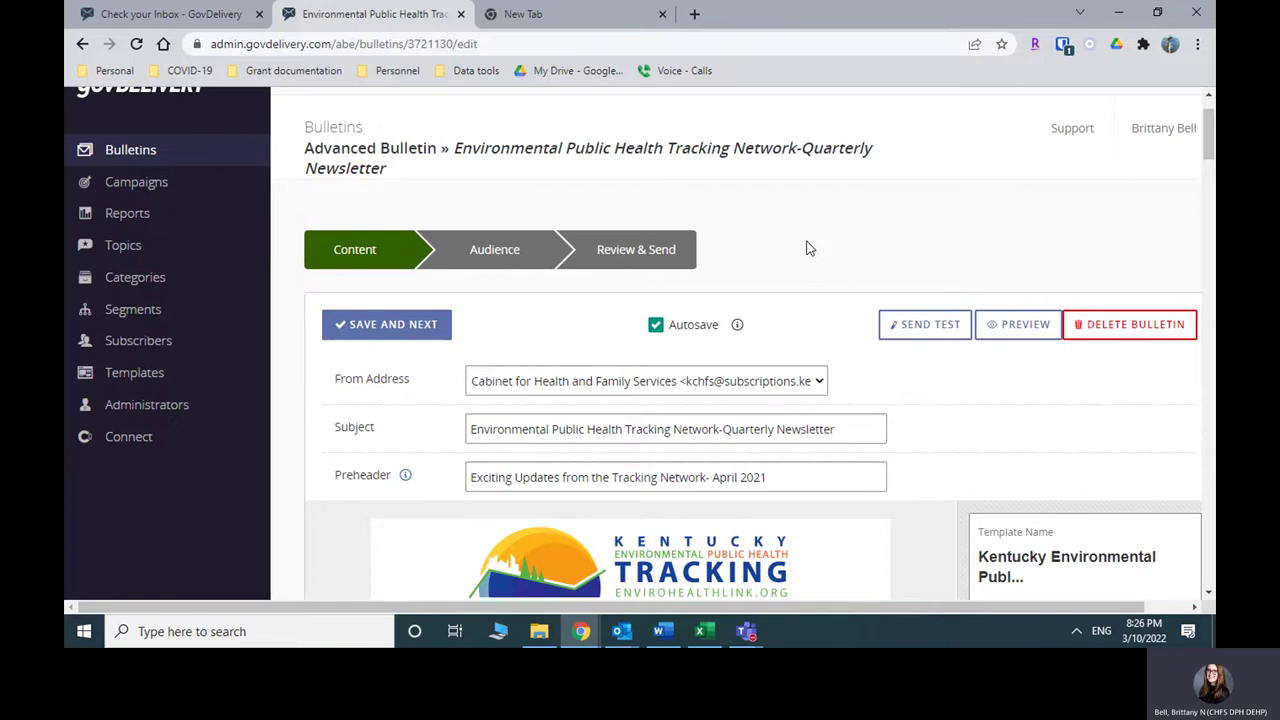
scroll(805, 250, down, 3)
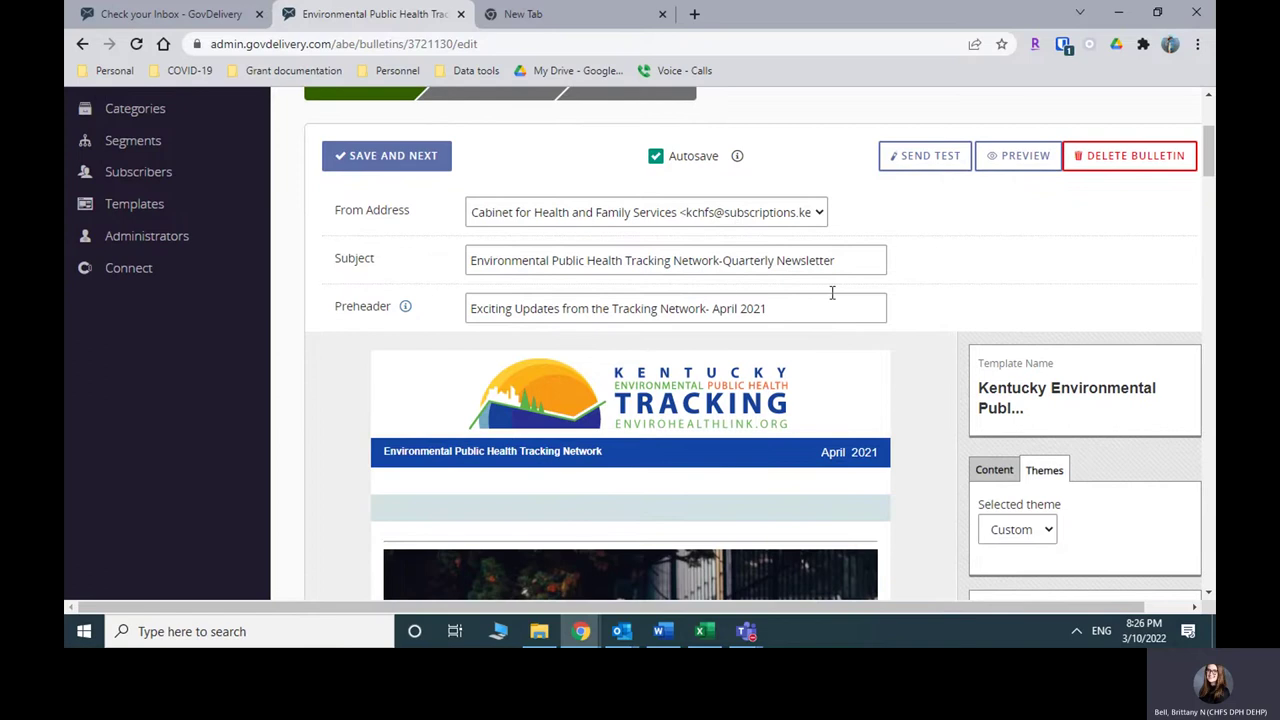
scroll(831, 292, down, 1)
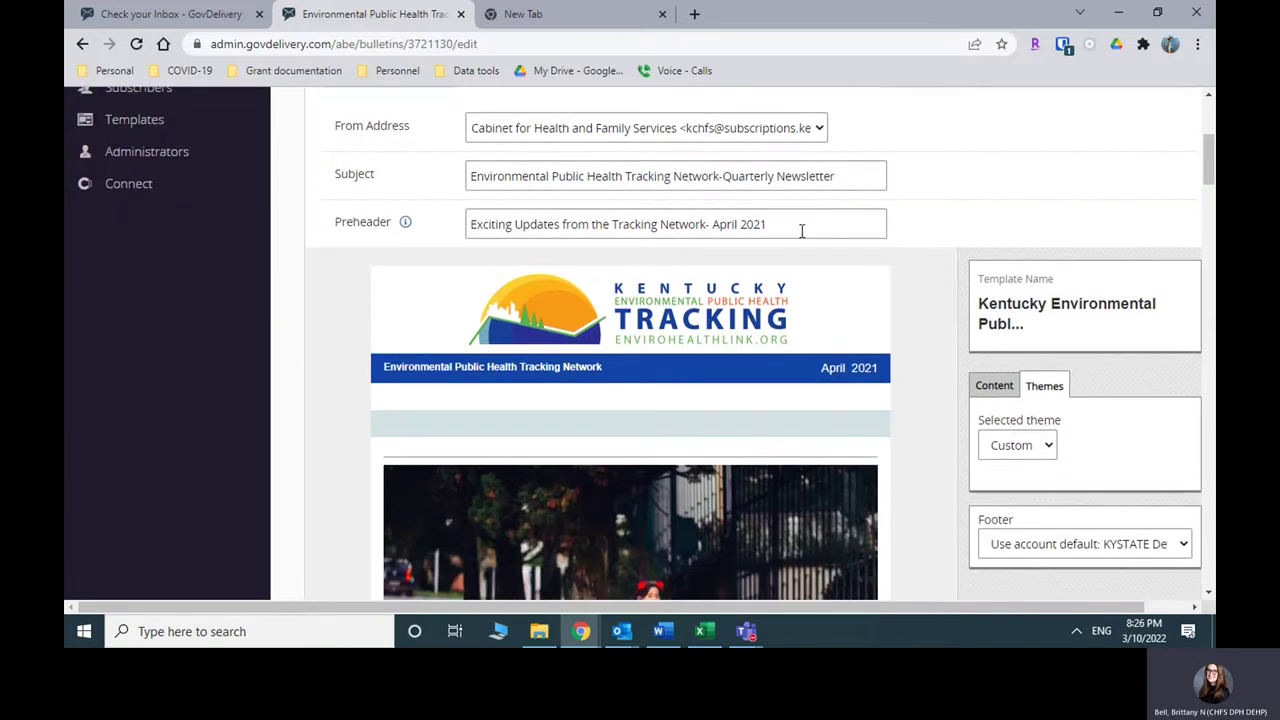
Edit the banner date's month, trying February before restoring April
click(801, 226)
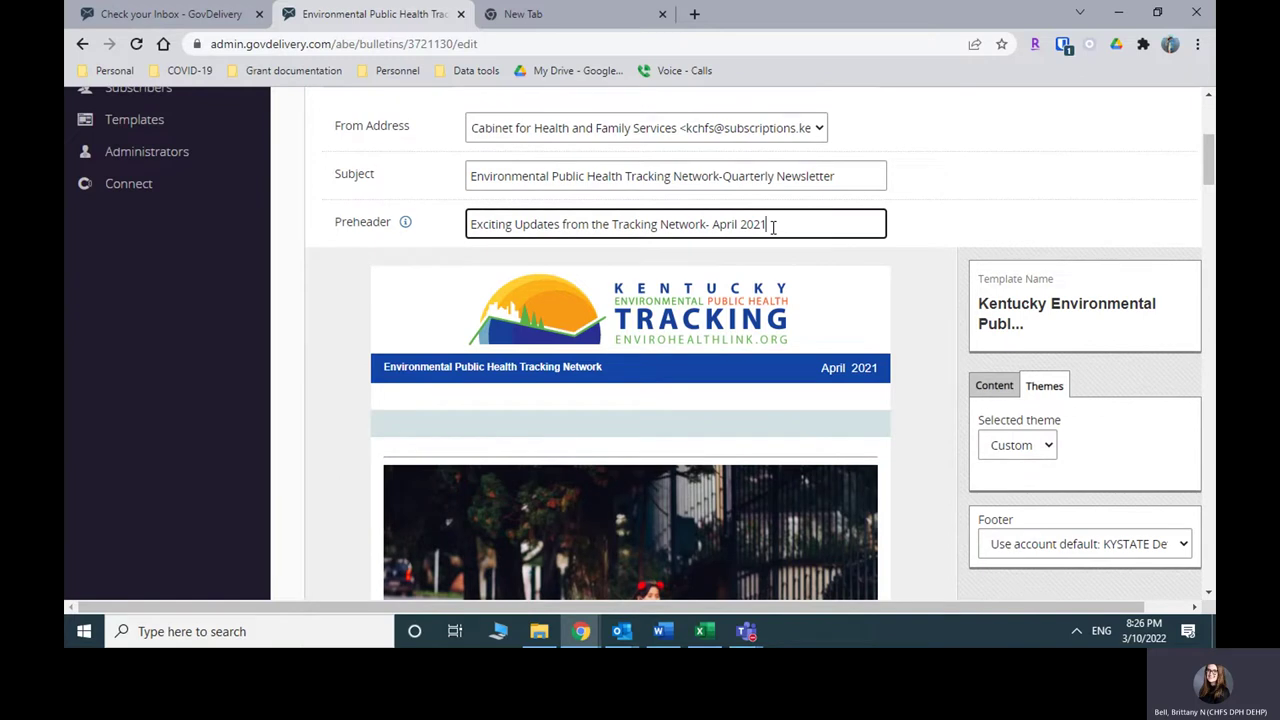
drag(766, 223, 716, 220)
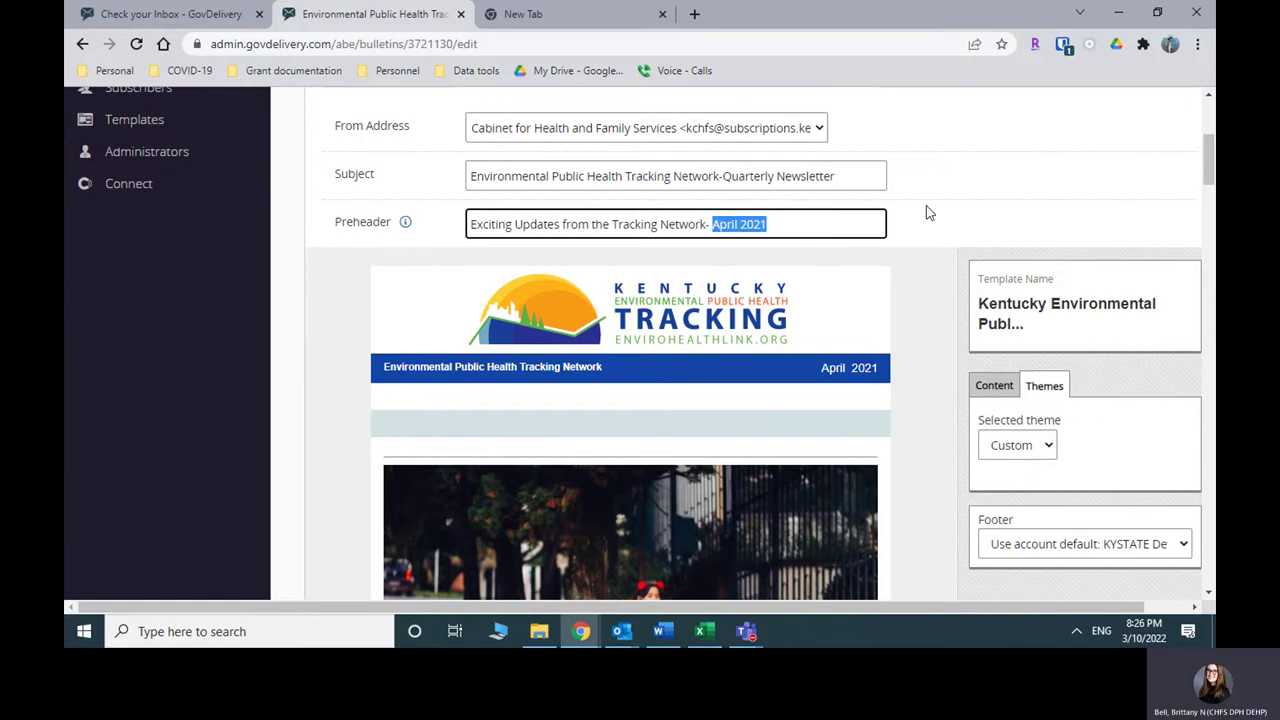
scroll(817, 177, down, 3)
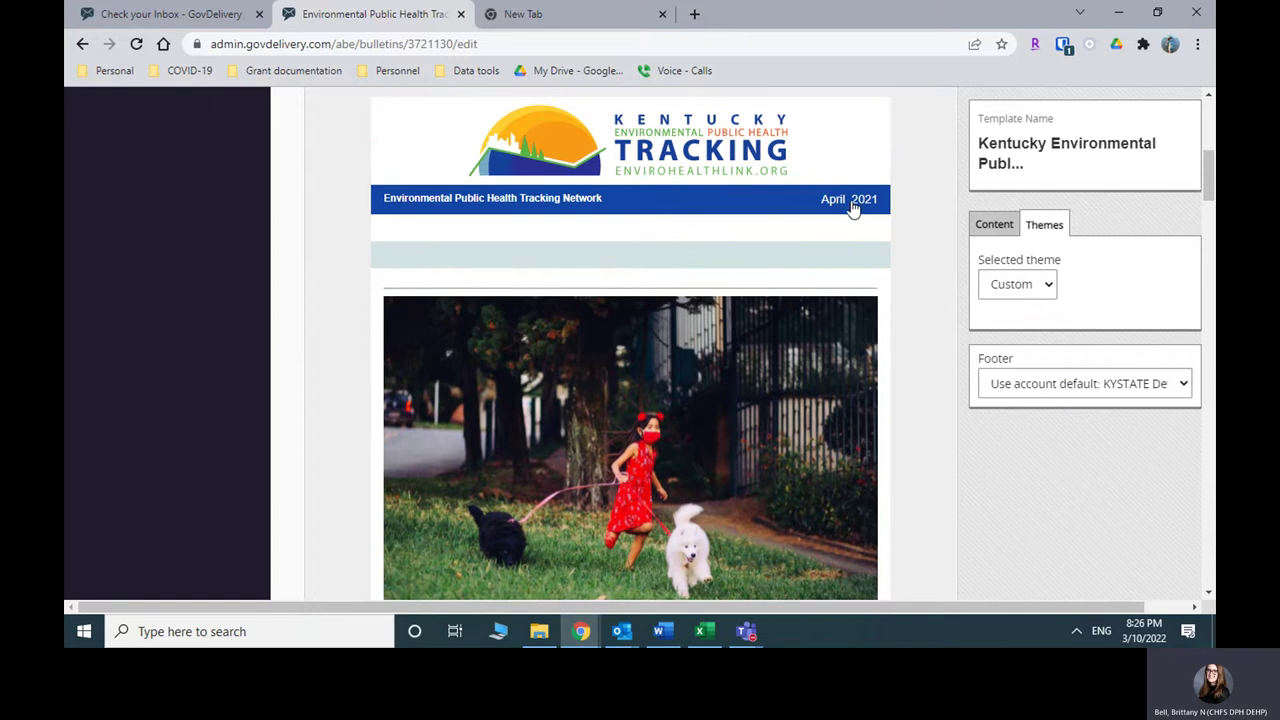
click(849, 206)
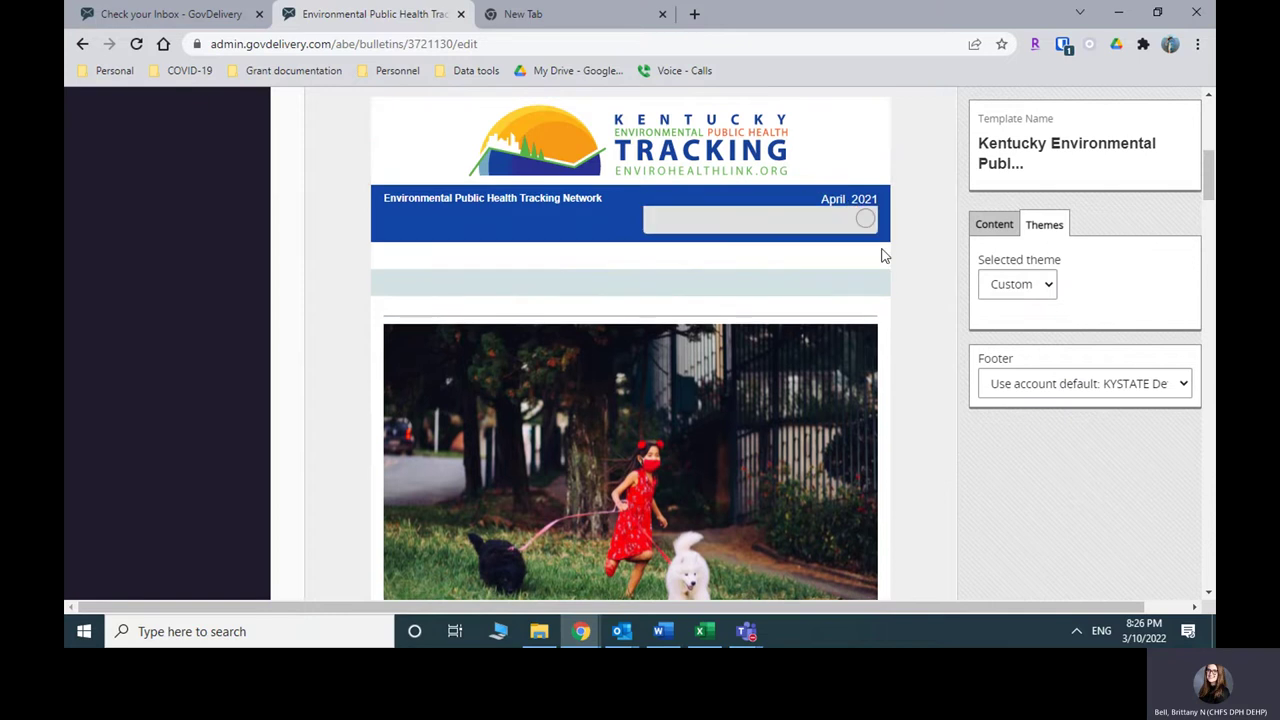
double_click(830, 199)
key(BackSpace)
text(Fe)
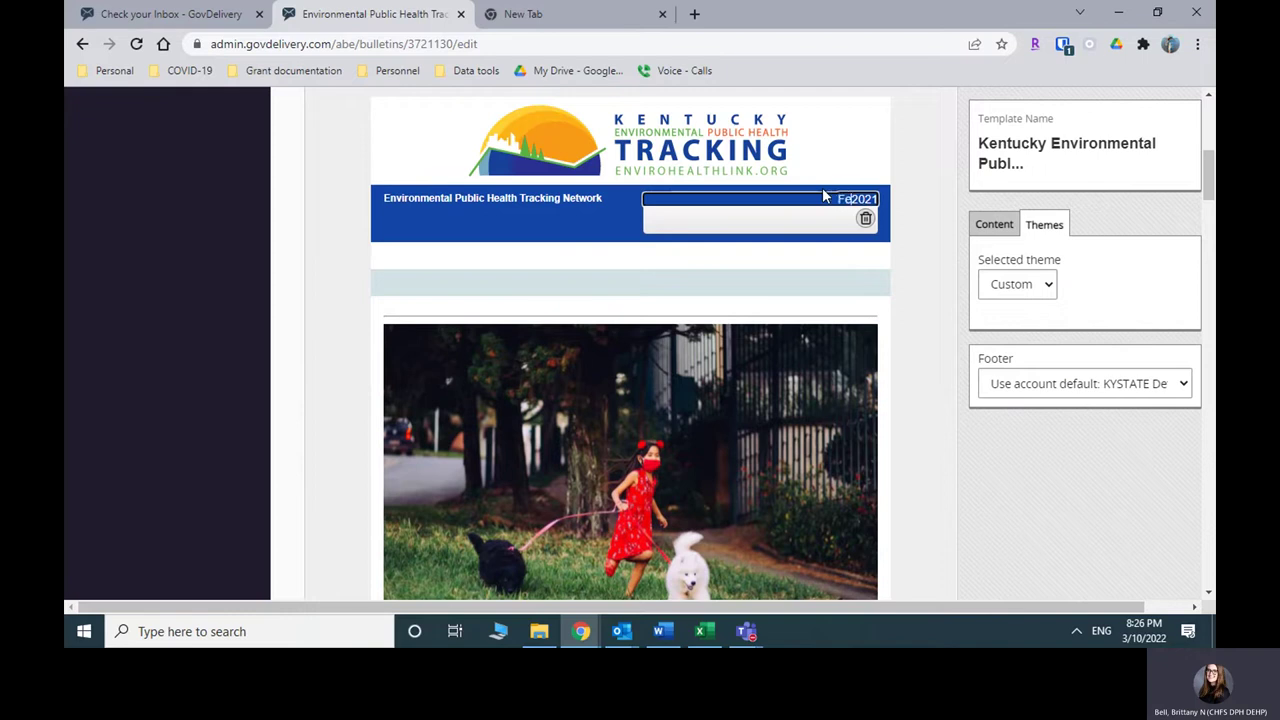
text(bruary)
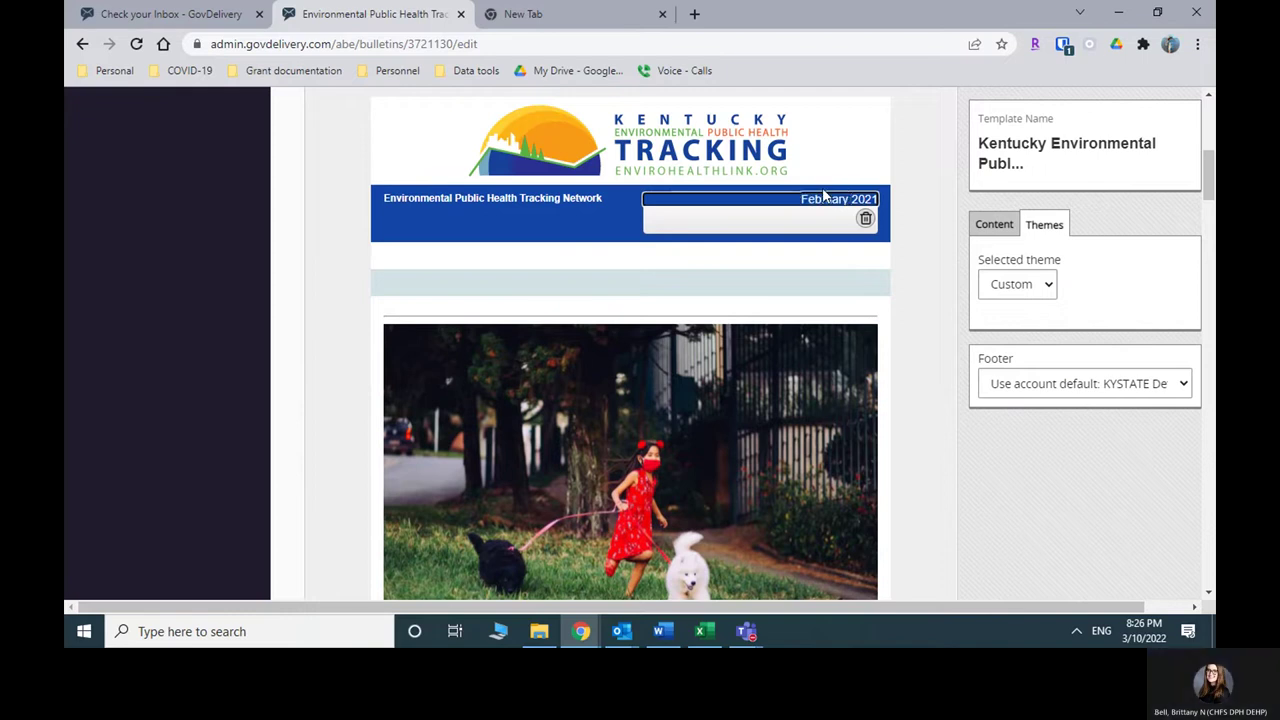
key(BackSpace)
key(BackSpace)
key(BackSpace)
key(BackSpace)
key(BackSpace)
key(BackSpace)
key(BackSpace)
key(BackSpace)
key(BackSpace)
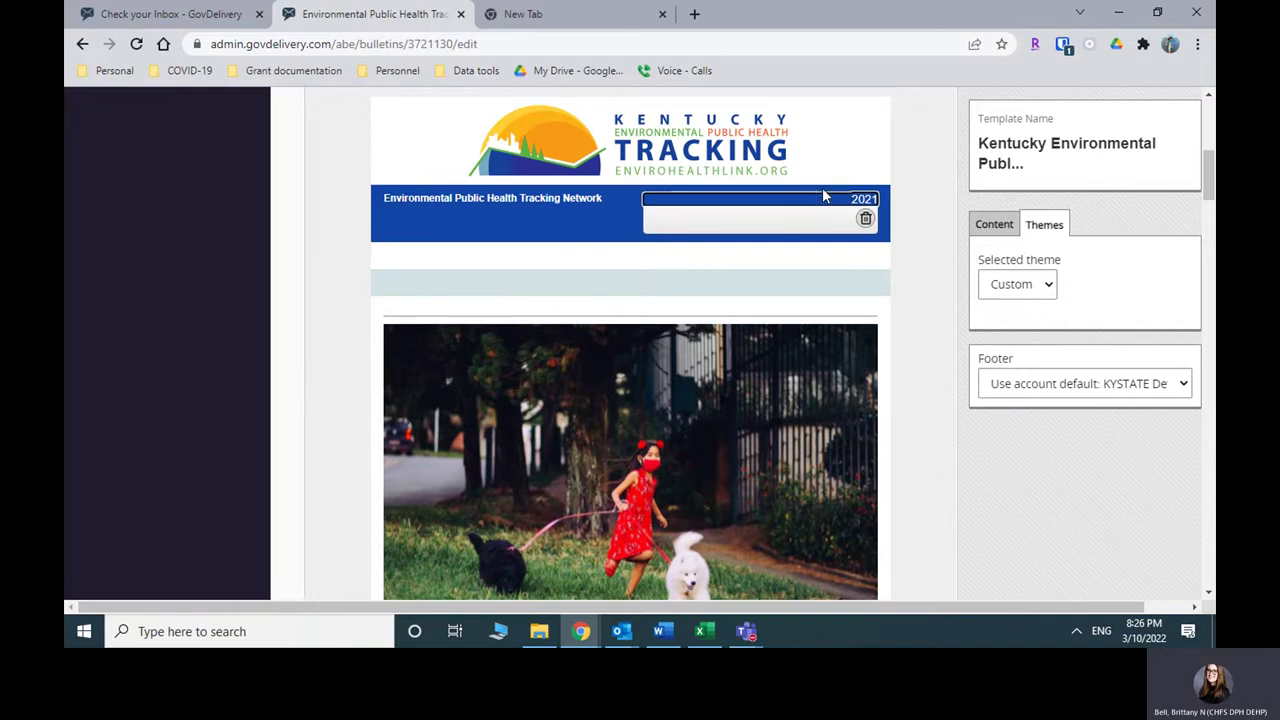
text(April)
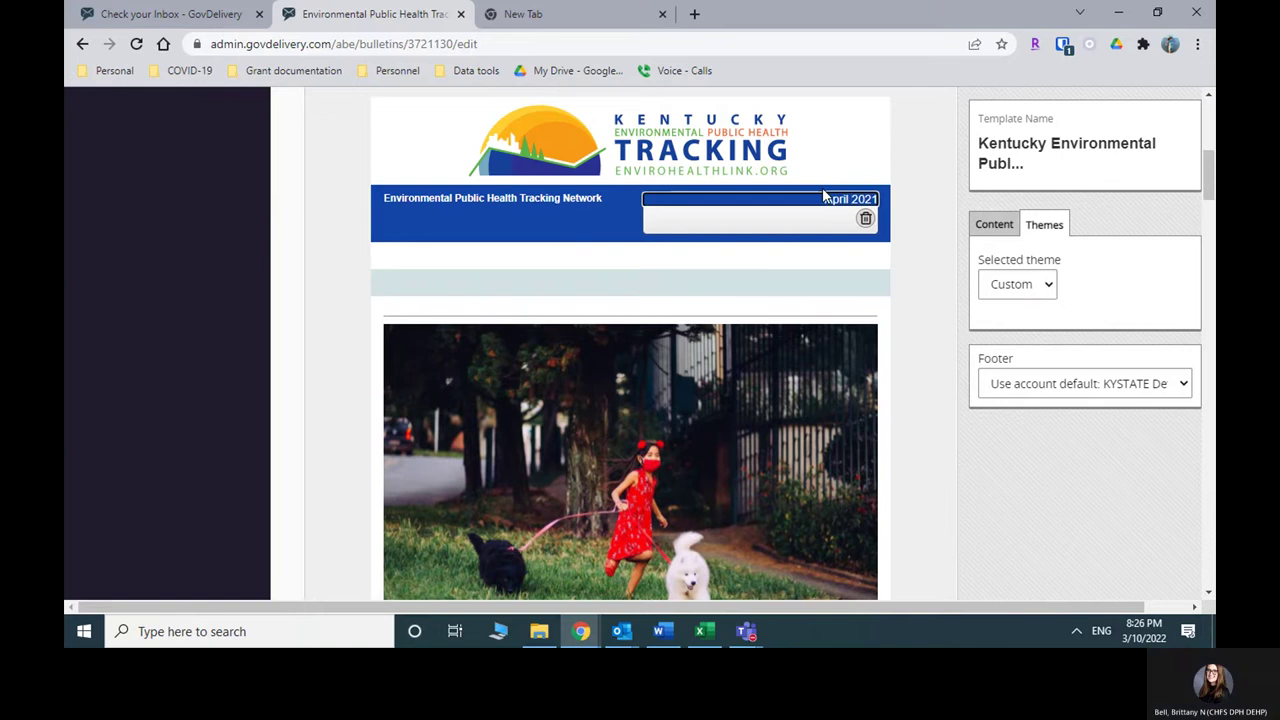
click(904, 284)
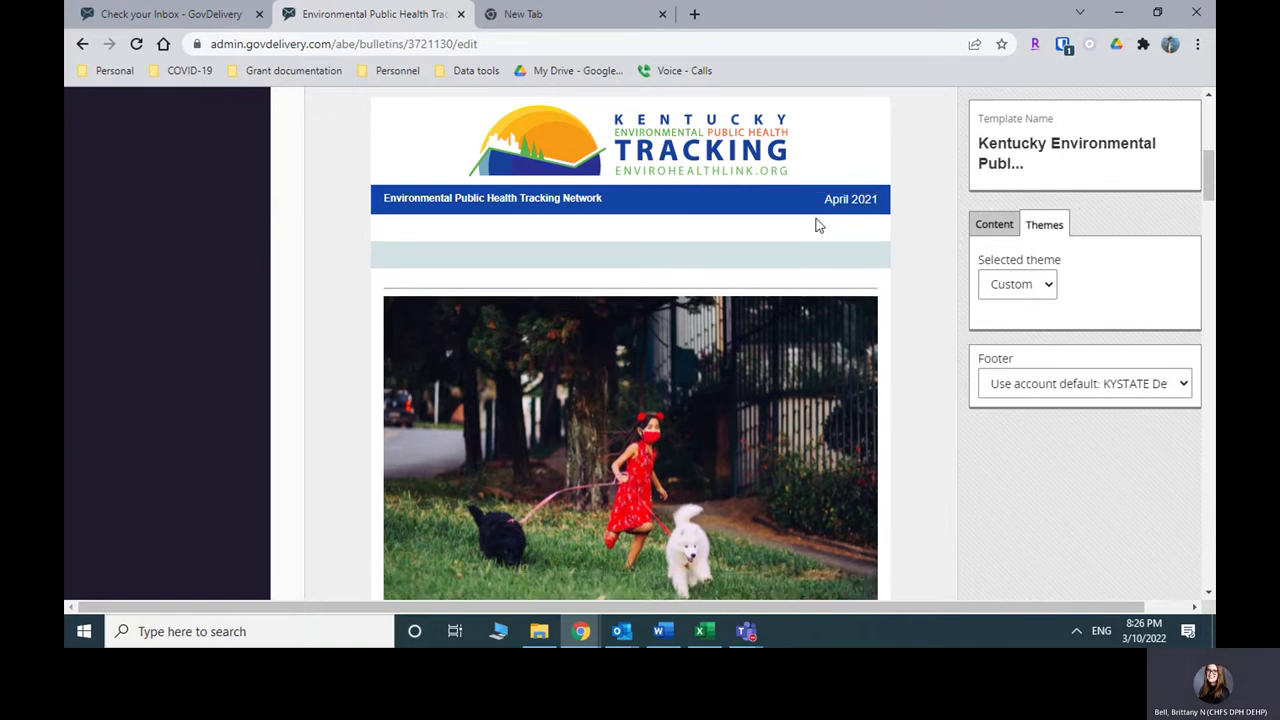
Delete the stray characters so the banner reads April 2021
click(842, 204)
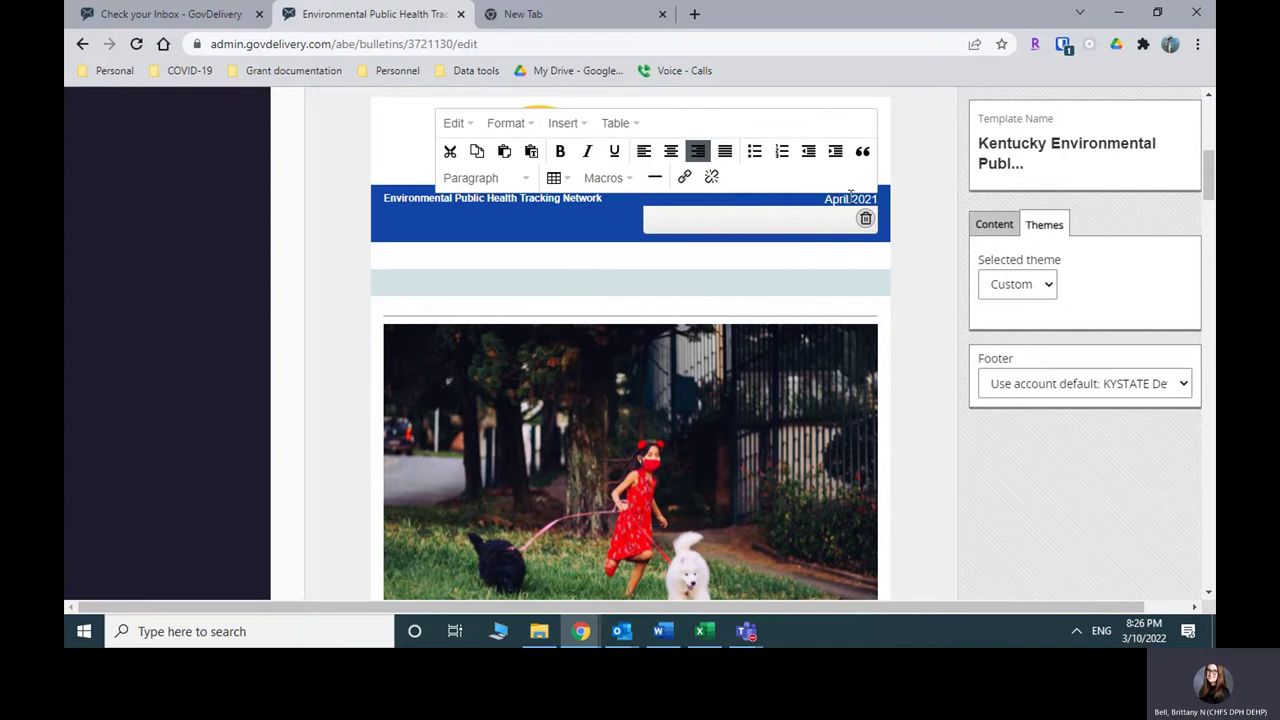
text(dfadfadgfa)
key(BackSpace)
key(BackSpace)
key(BackSpace)
key(BackSpace)
key(BackSpace)
key(BackSpace)
key(BackSpace)
key(BackSpace)
key(BackSpace)
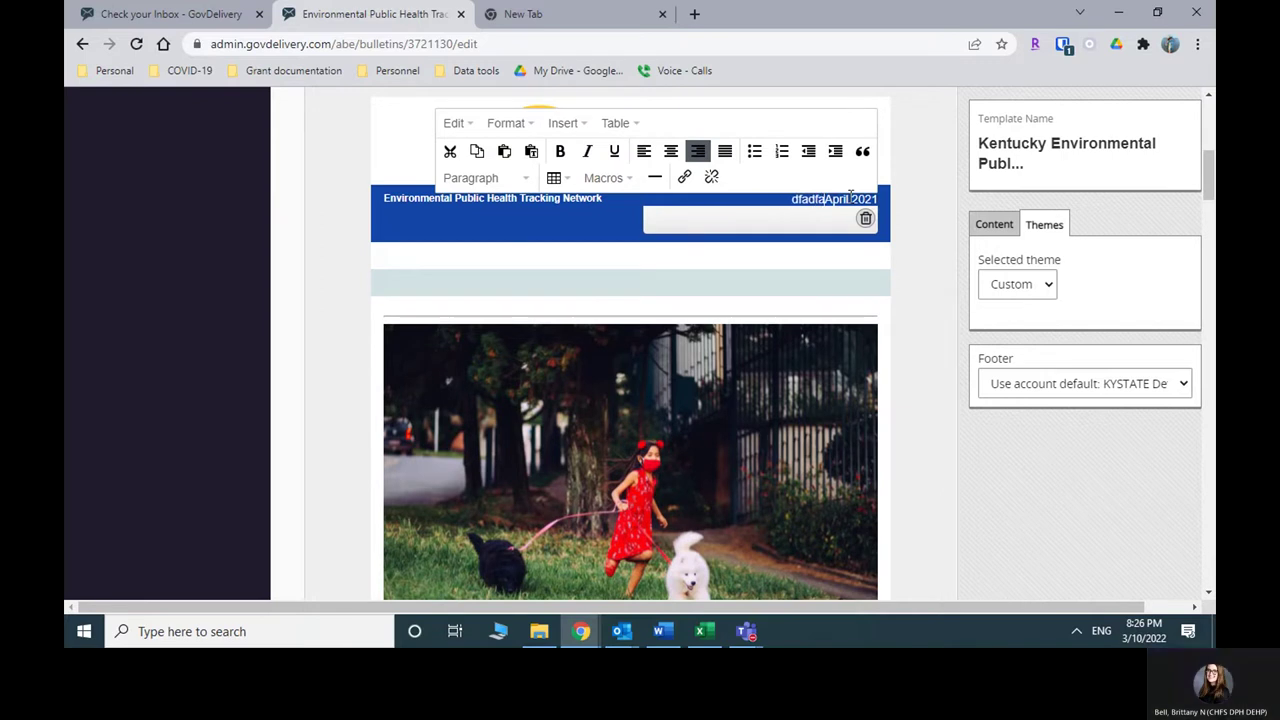
key(BackSpace)
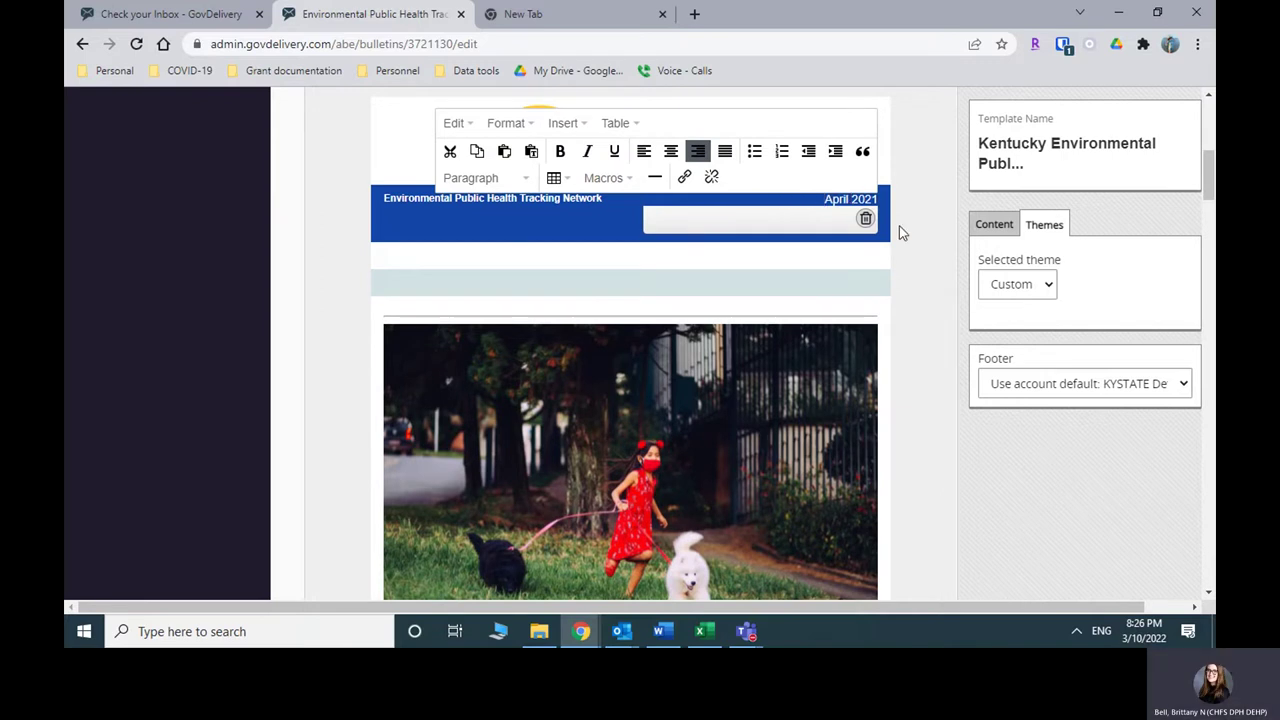
click(886, 328)
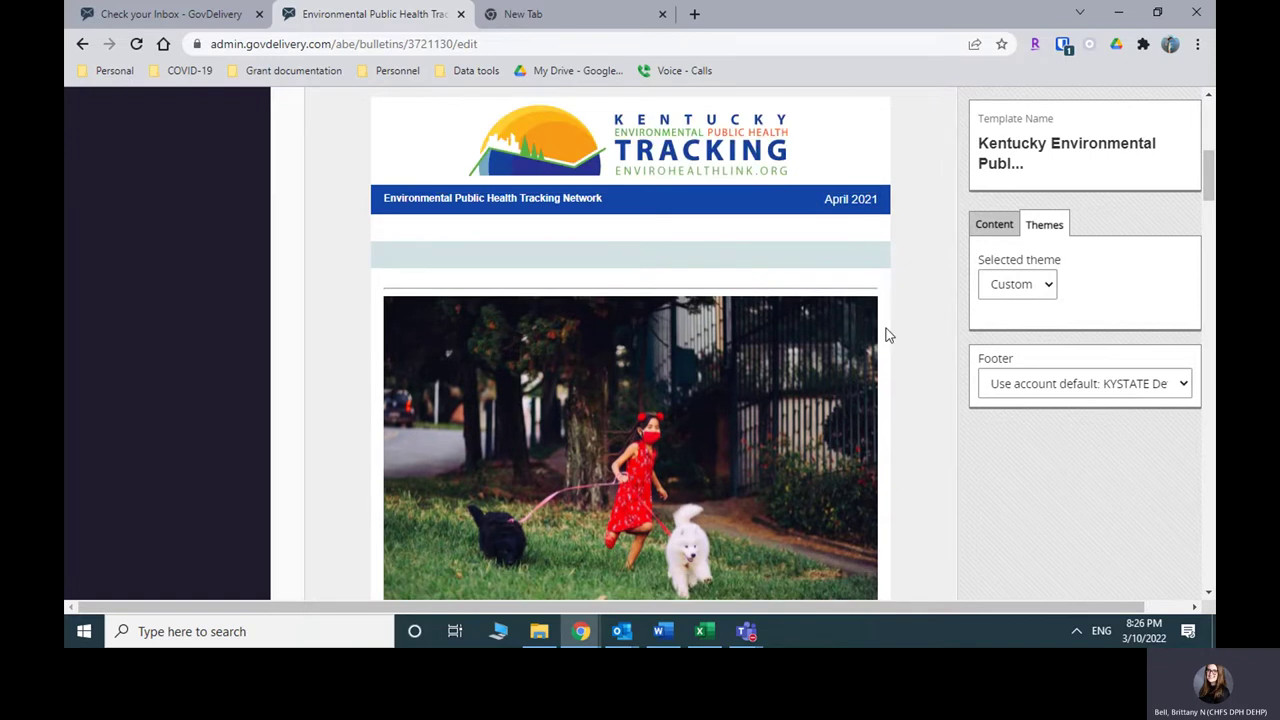
Delete the girl-walking-two-dogs photo block beneath the April 2021 banner
scroll(887, 335, down, 2)
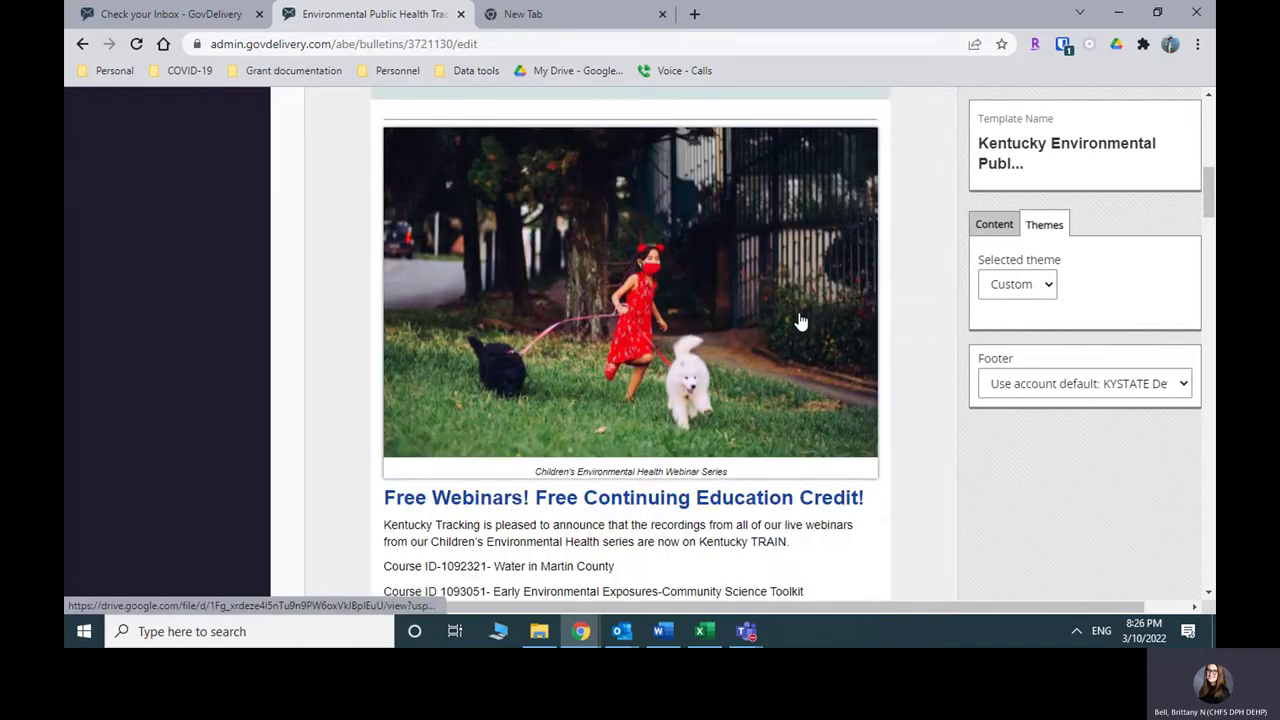
scroll(745, 350, up, 2)
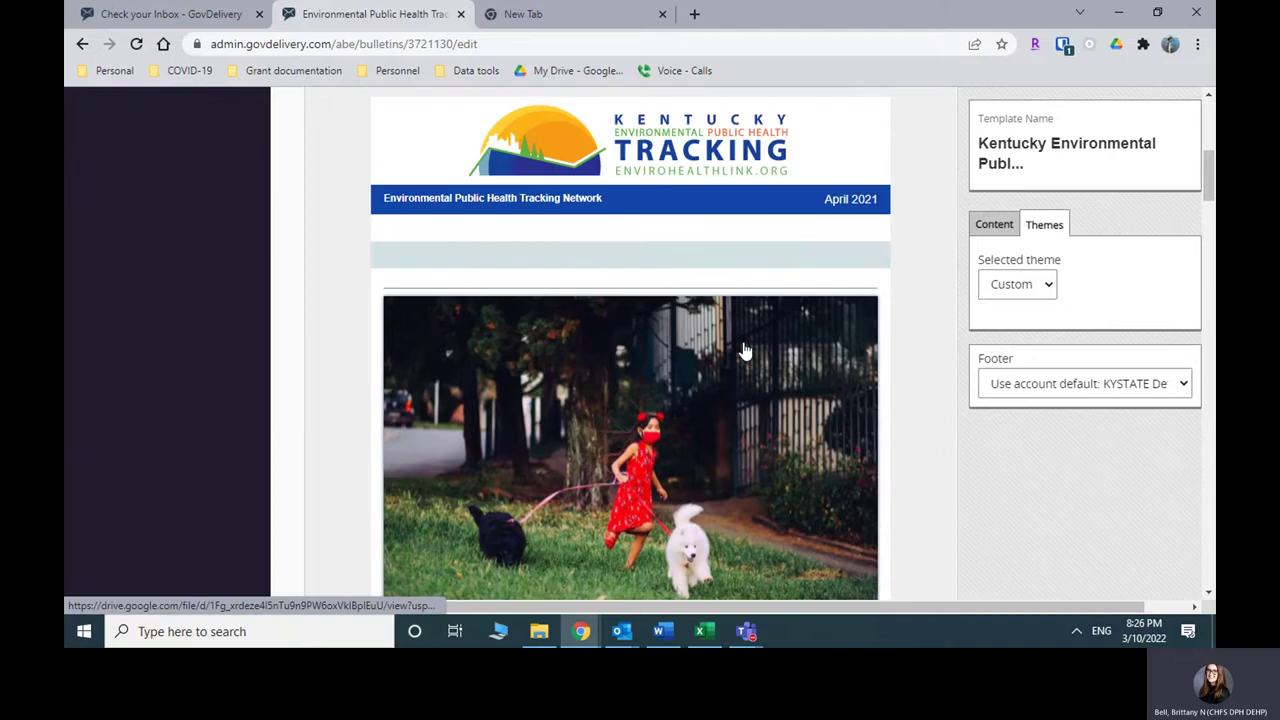
scroll(745, 350, down, 3)
scroll(706, 383, up, 1)
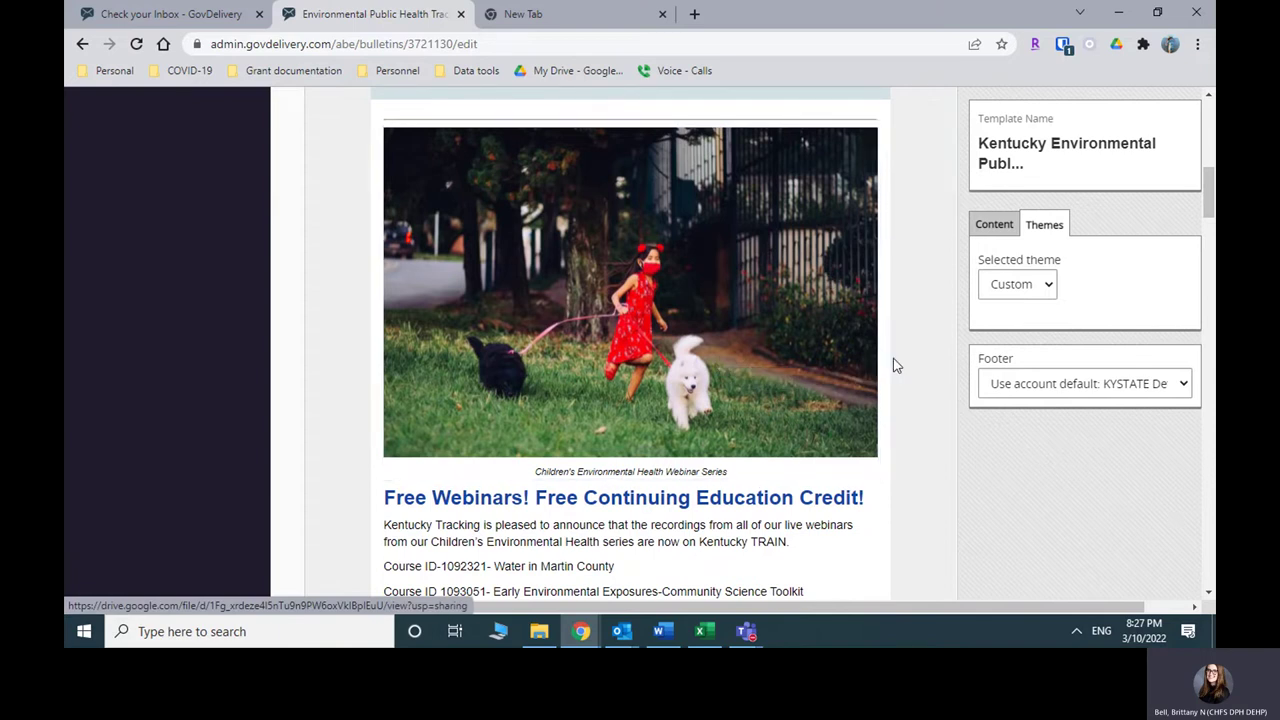
scroll(893, 358, up, 1)
click(640, 418)
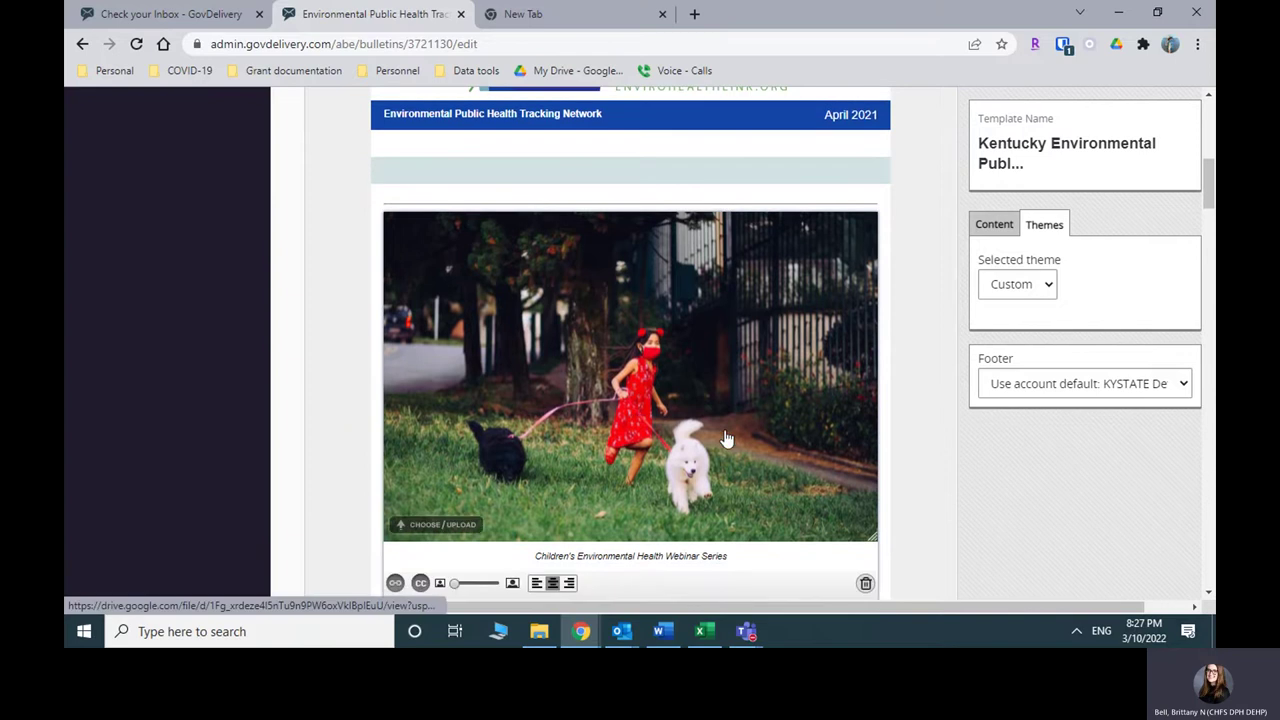
scroll(872, 425, down, 2)
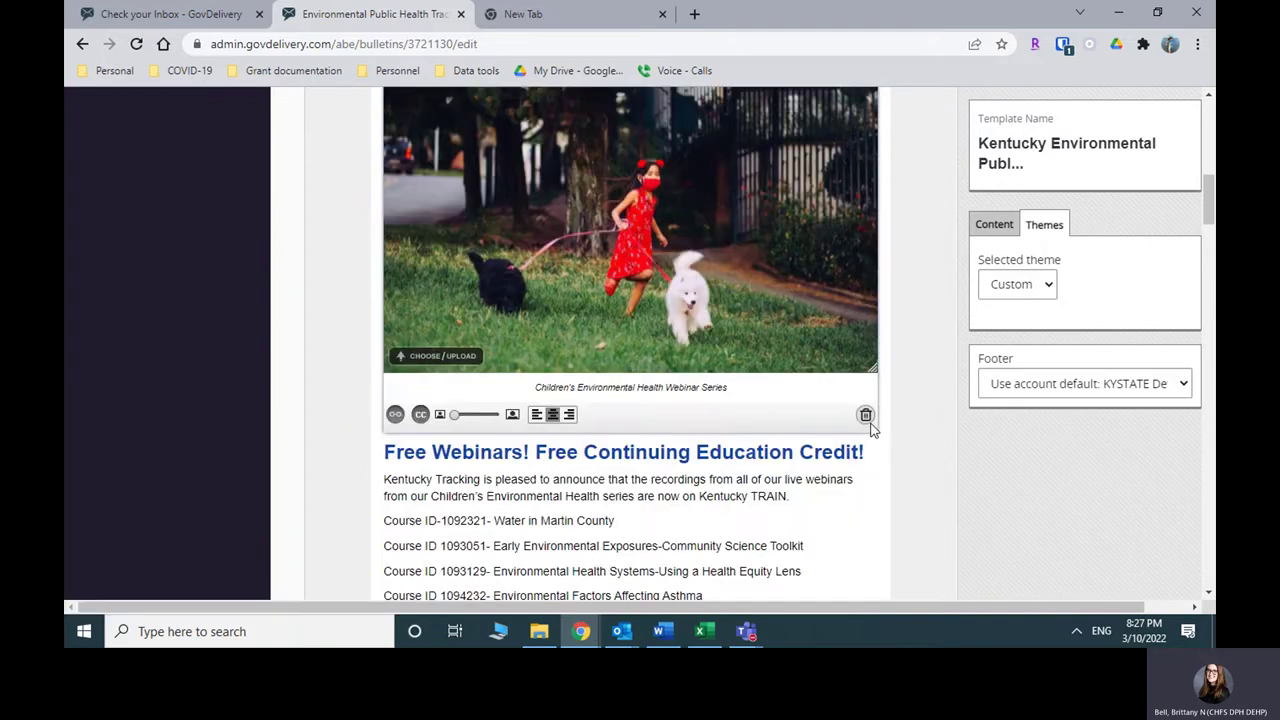
click(866, 415)
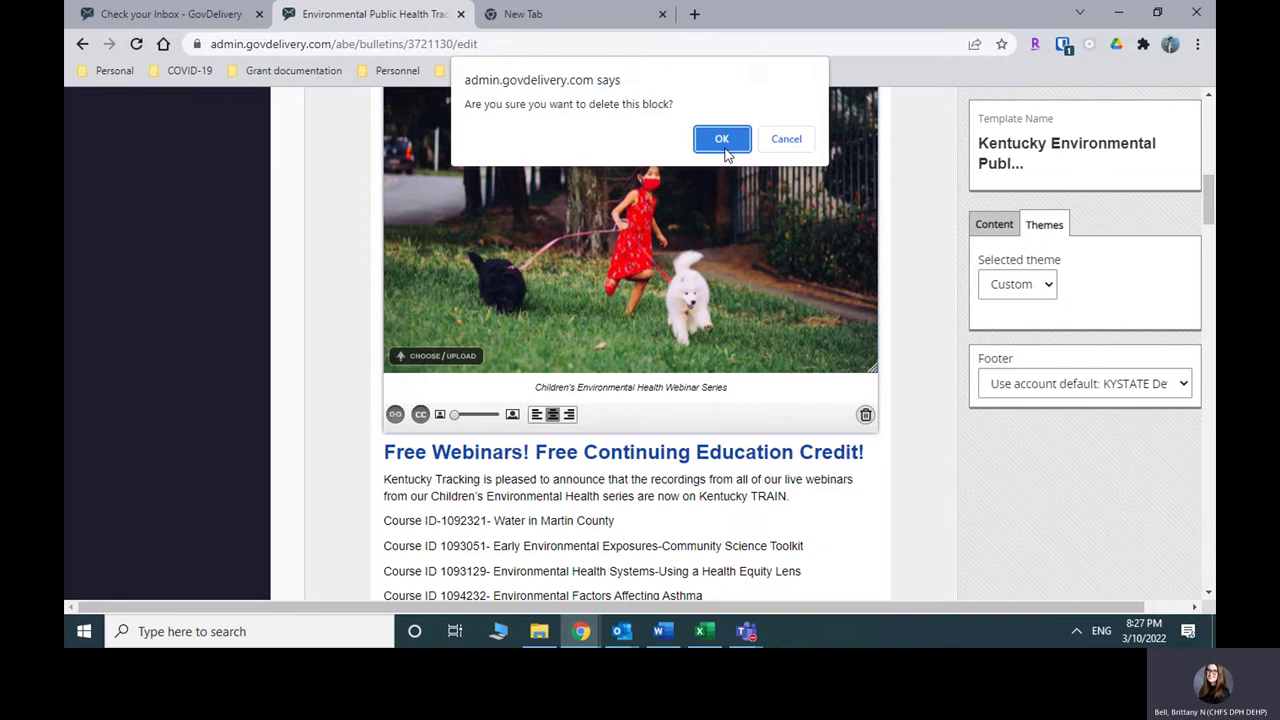
click(722, 139)
scroll(504, 312, up, 3)
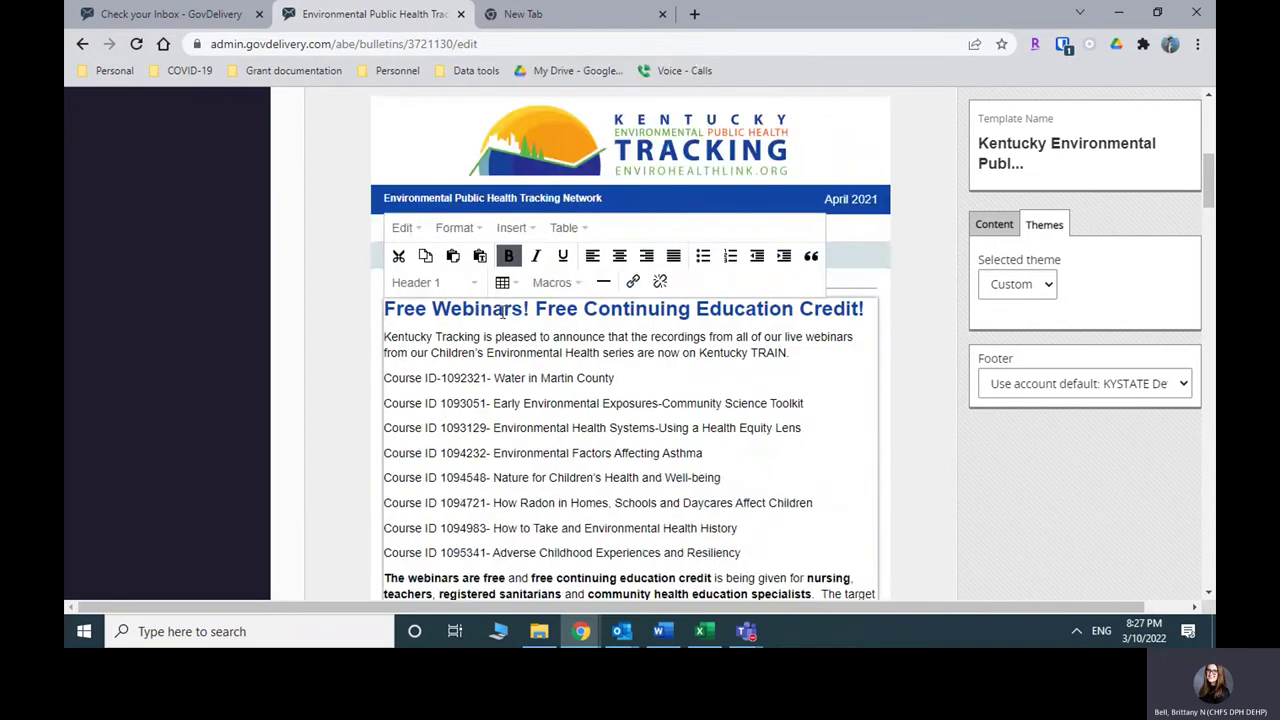
Insert an empty line above the Free Webinars heading, leaving the table options unused
key(Return)
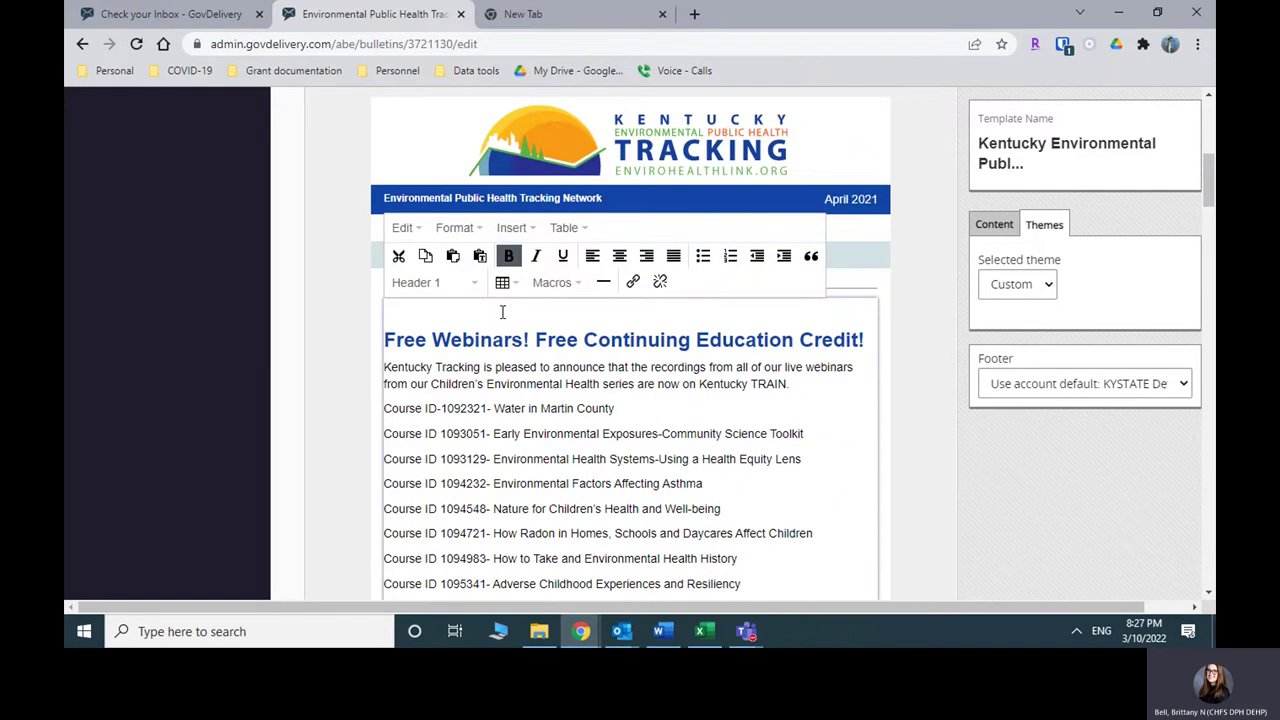
click(502, 312)
click(511, 228)
click(564, 228)
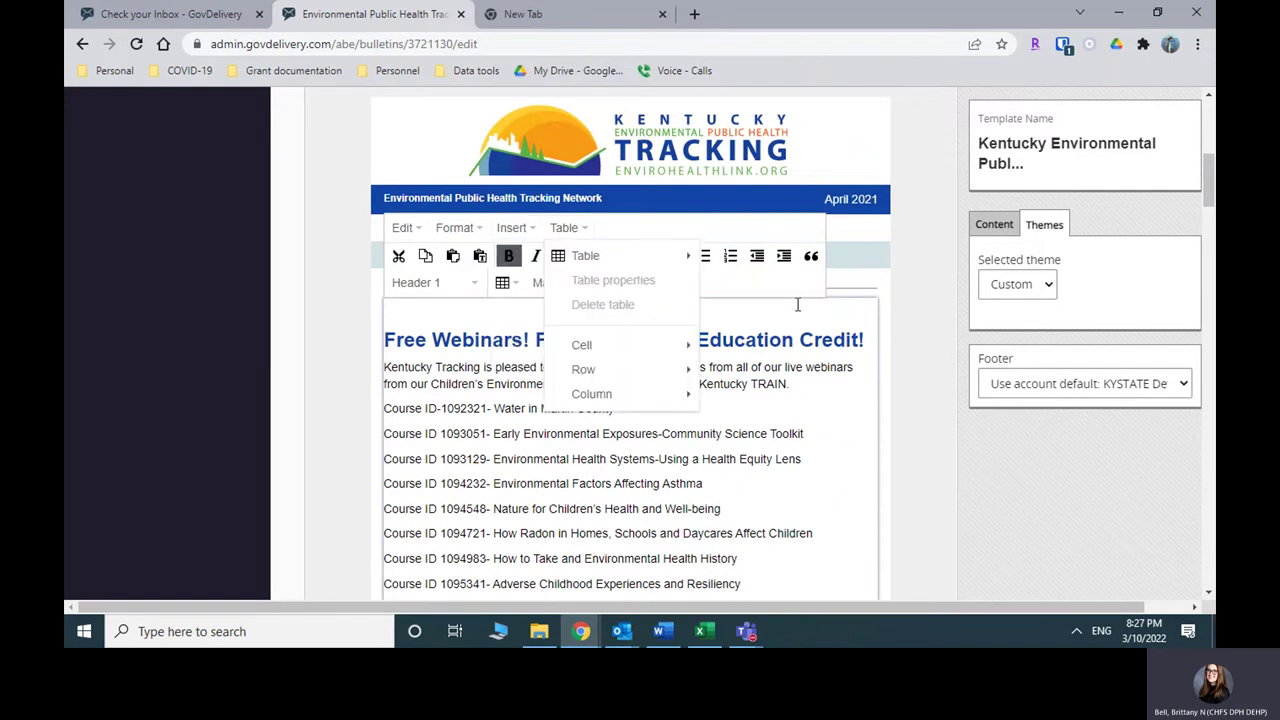
click(884, 320)
Scroll the newsletter and place the cursor in the Workforce Development section
right_click(618, 299)
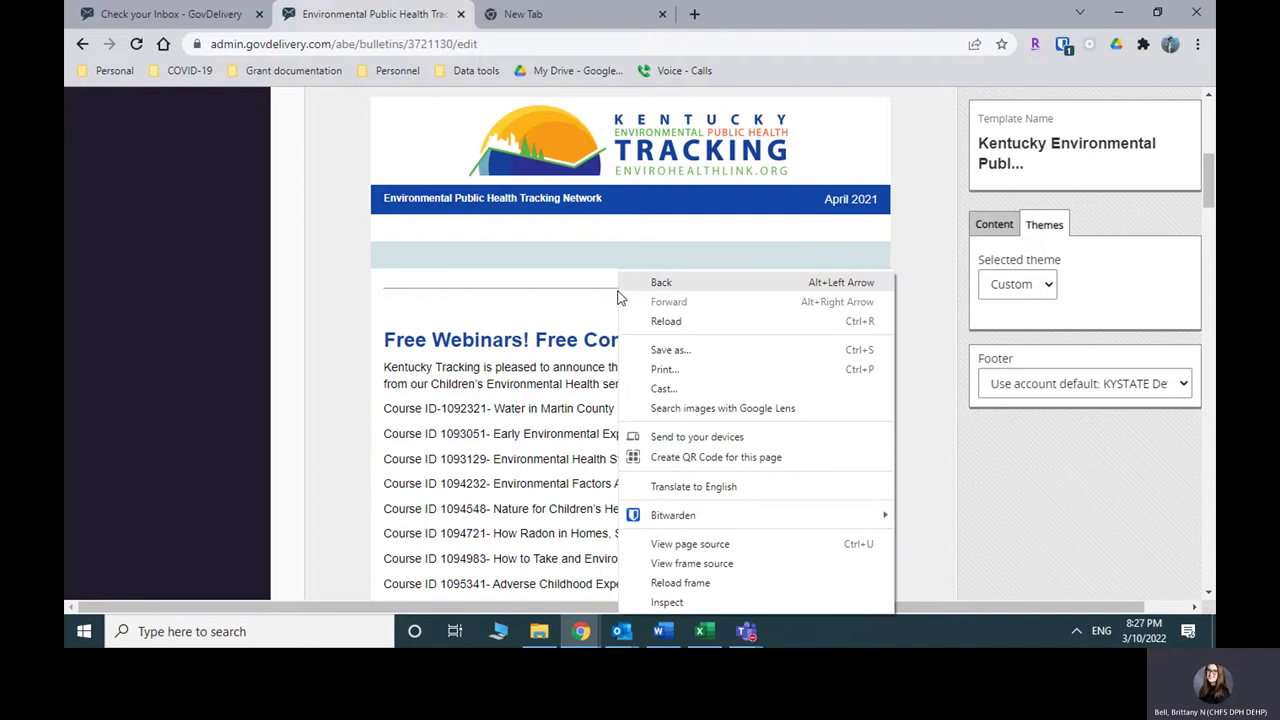
key(Escape)
scroll(720, 380, up, 1)
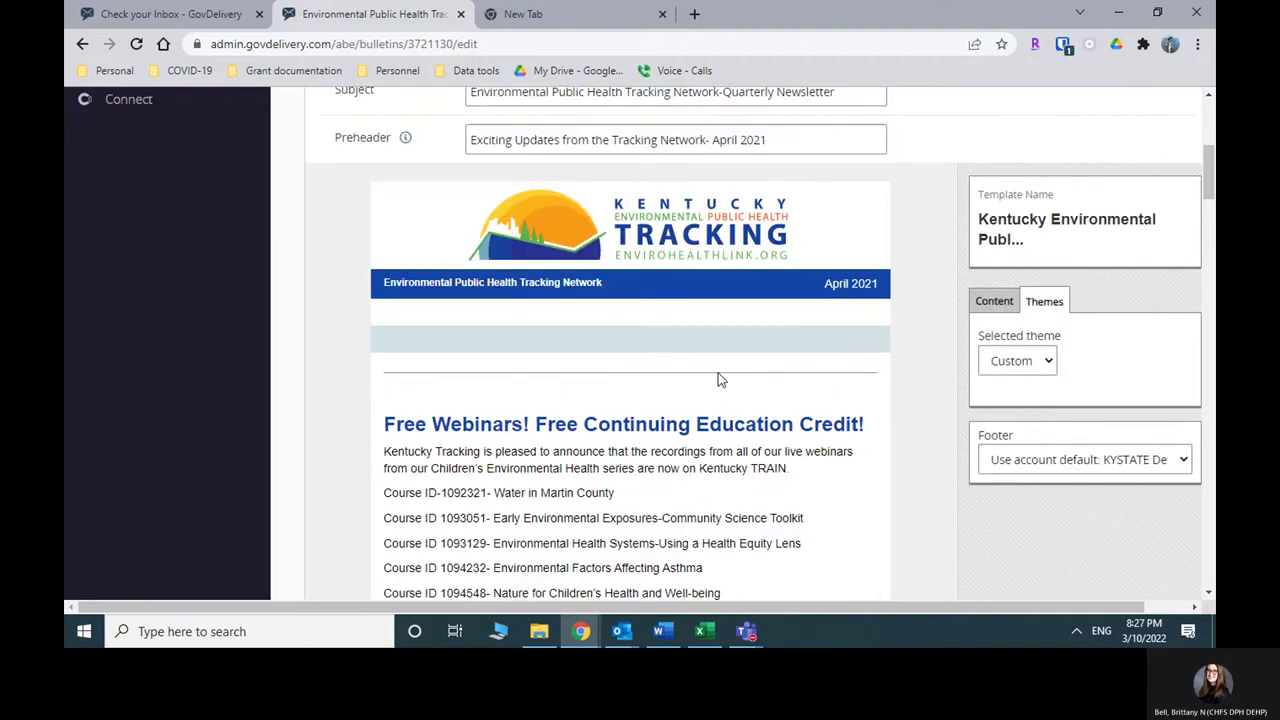
scroll(717, 380, up, 1)
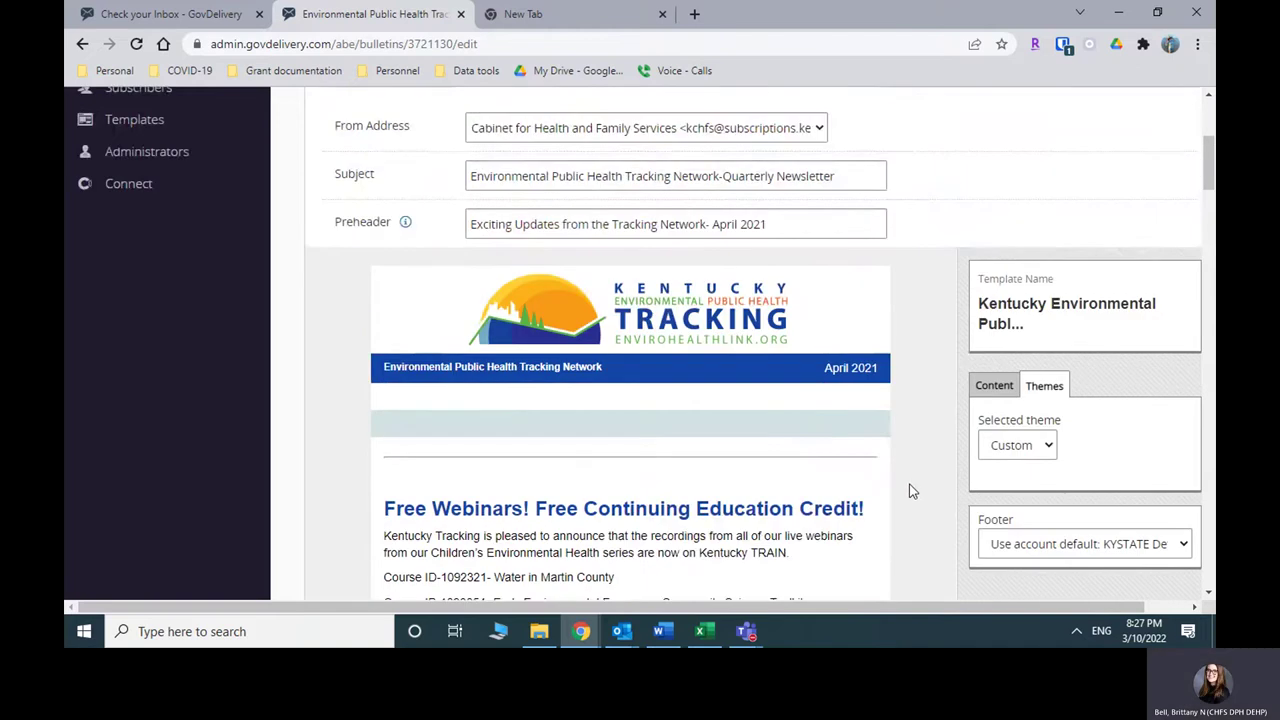
scroll(911, 489, down, 3)
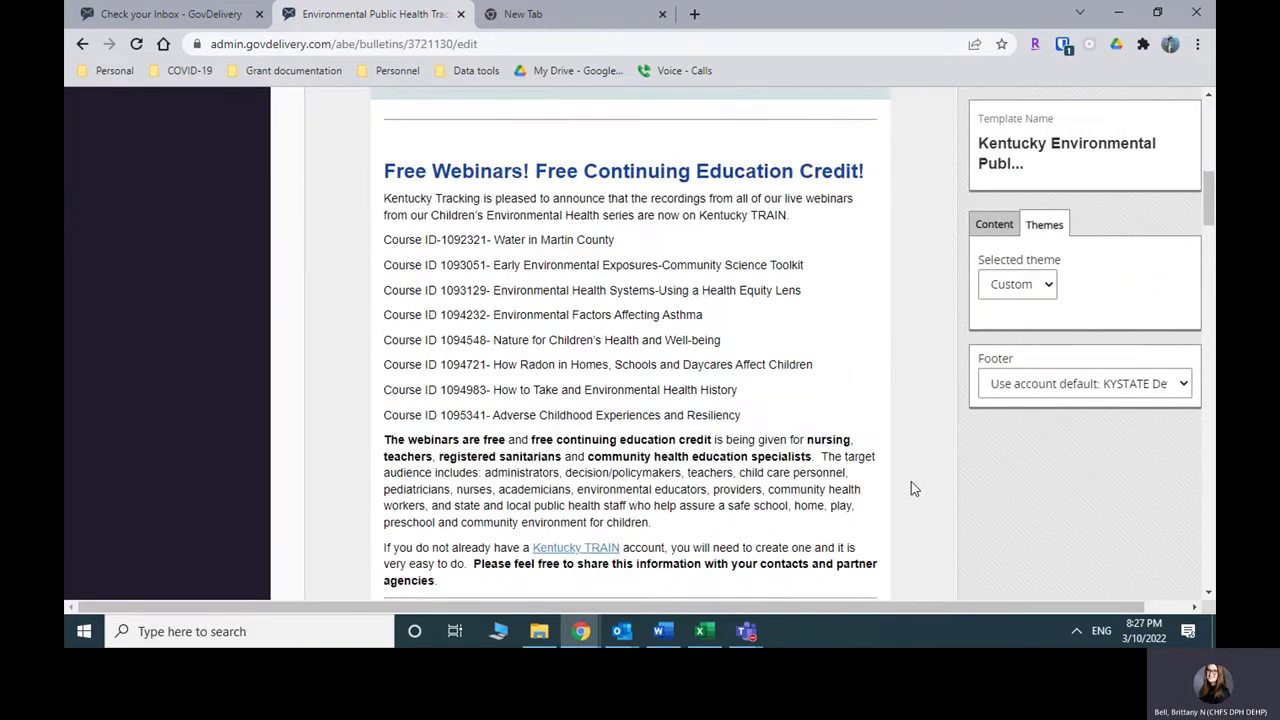
scroll(911, 488, down, 5)
scroll(911, 488, up, 1)
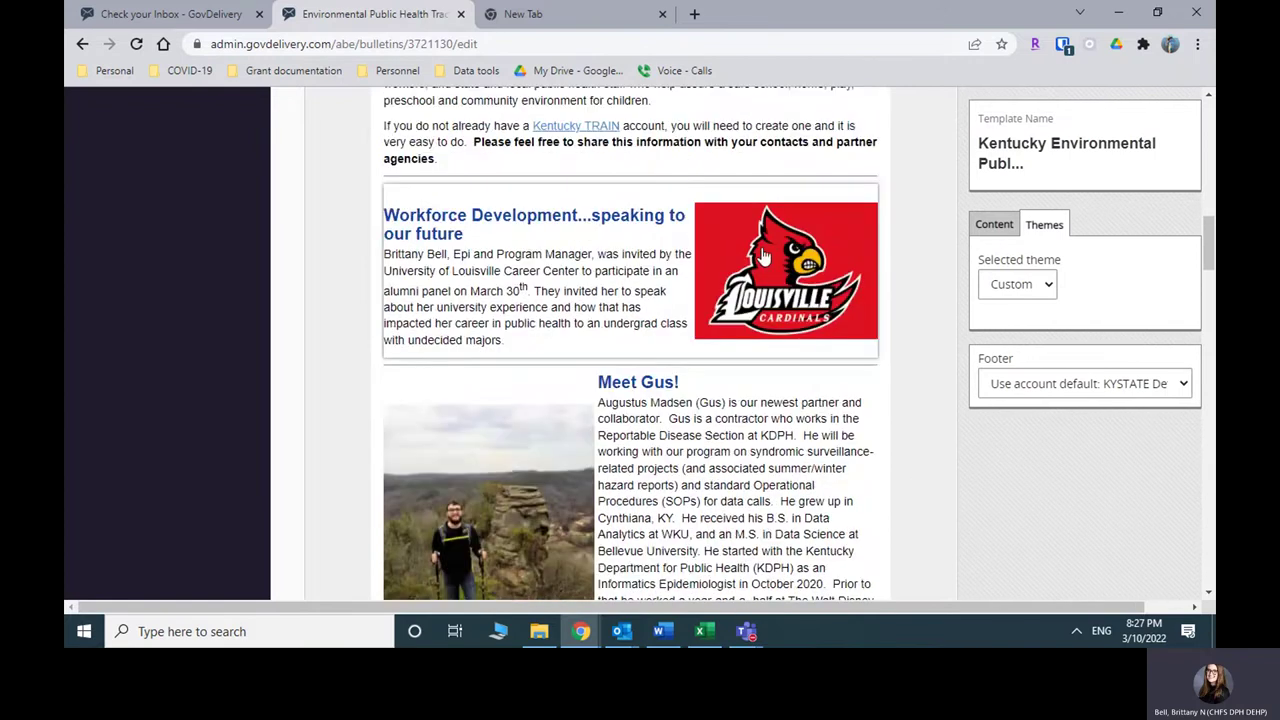
click(763, 257)
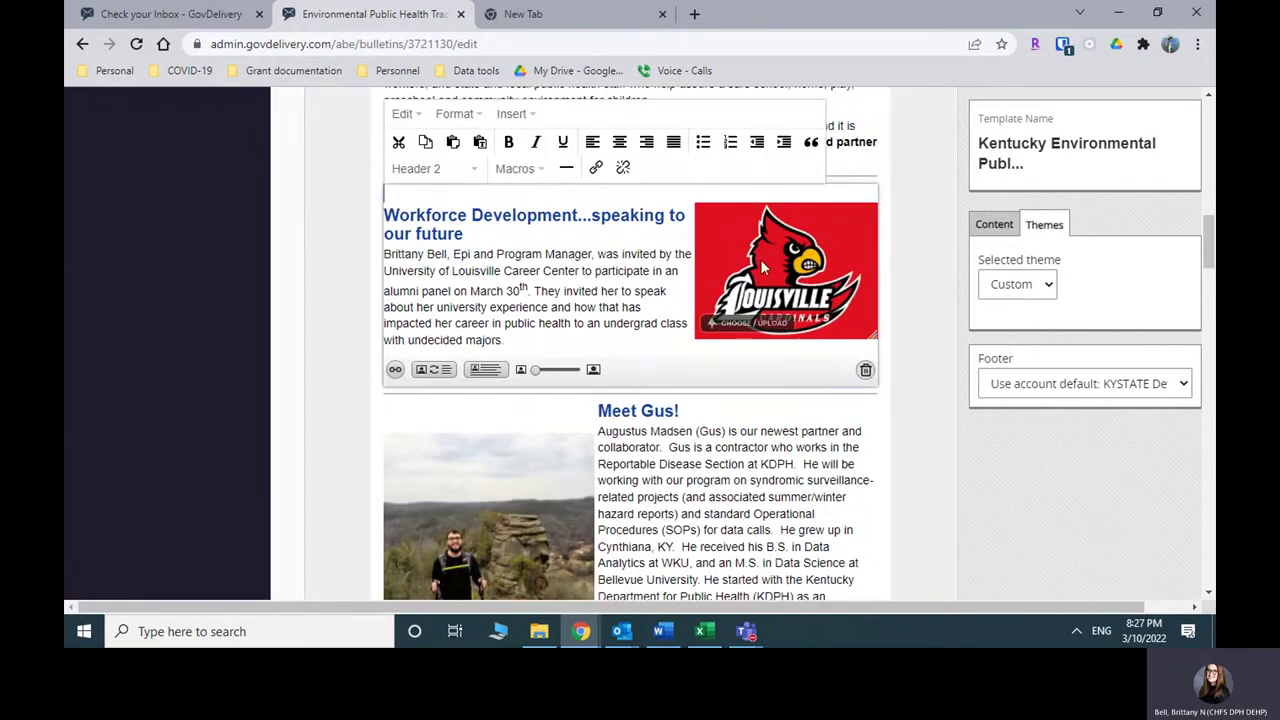
Start replacing the Workforce Development Louisville image via the Upload Image tab of the Select an image dialog
click(728, 330)
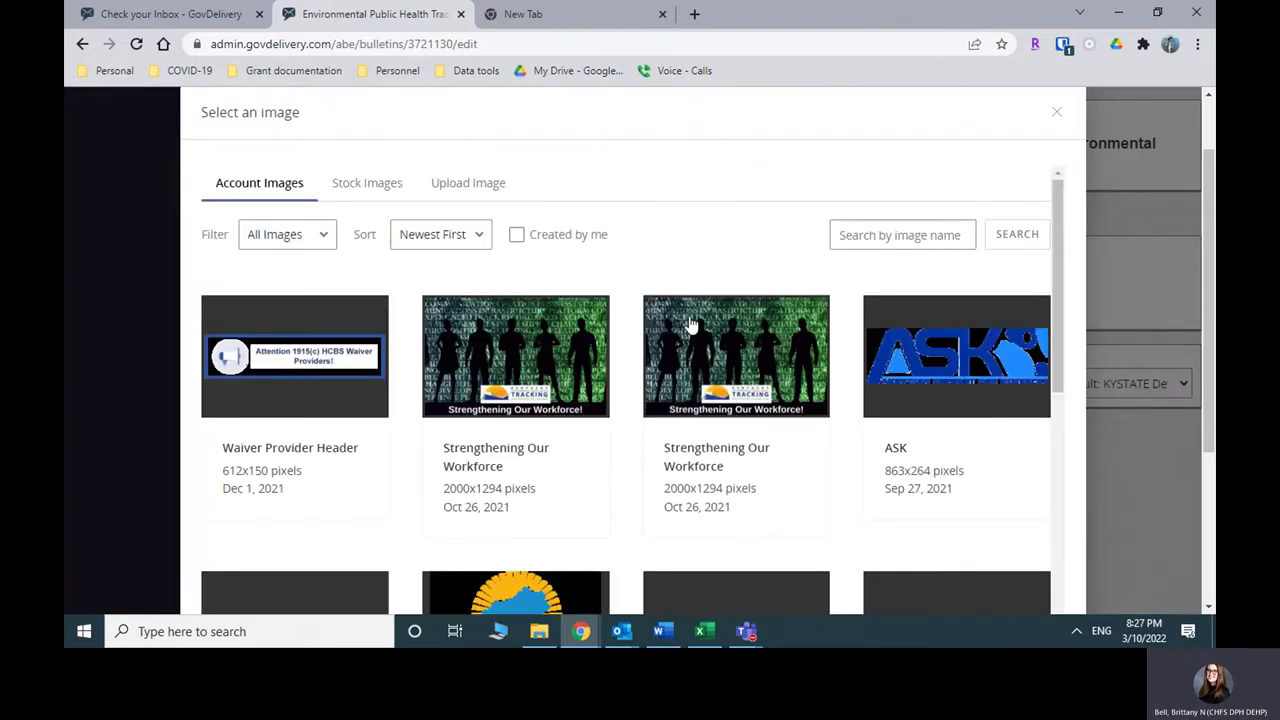
scroll(690, 325, down, 8)
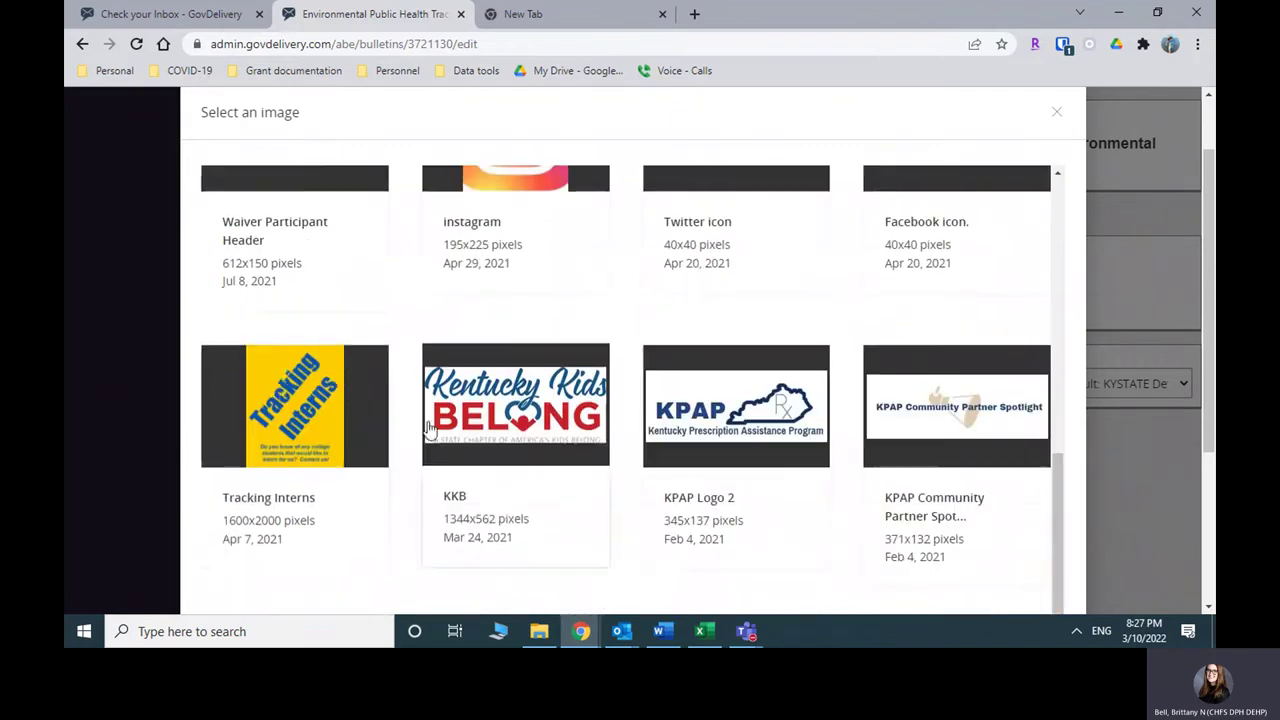
scroll(600, 340, up, 3)
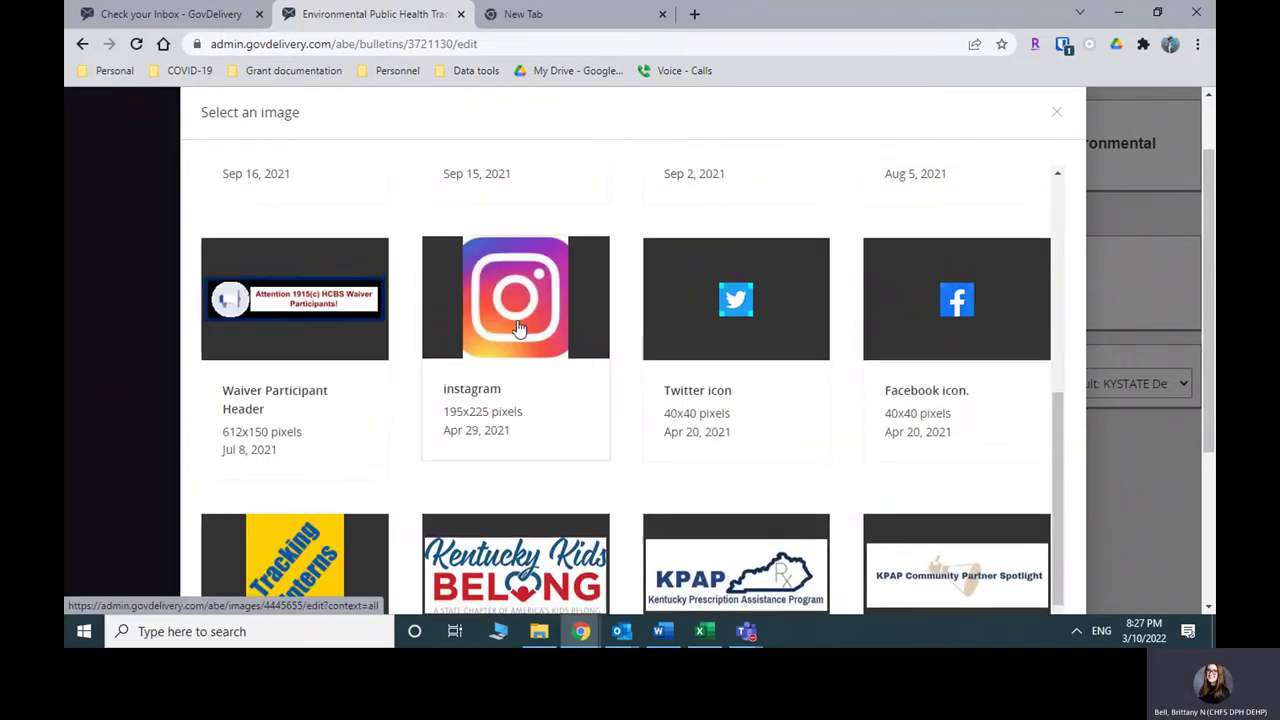
scroll(602, 346, up, 5)
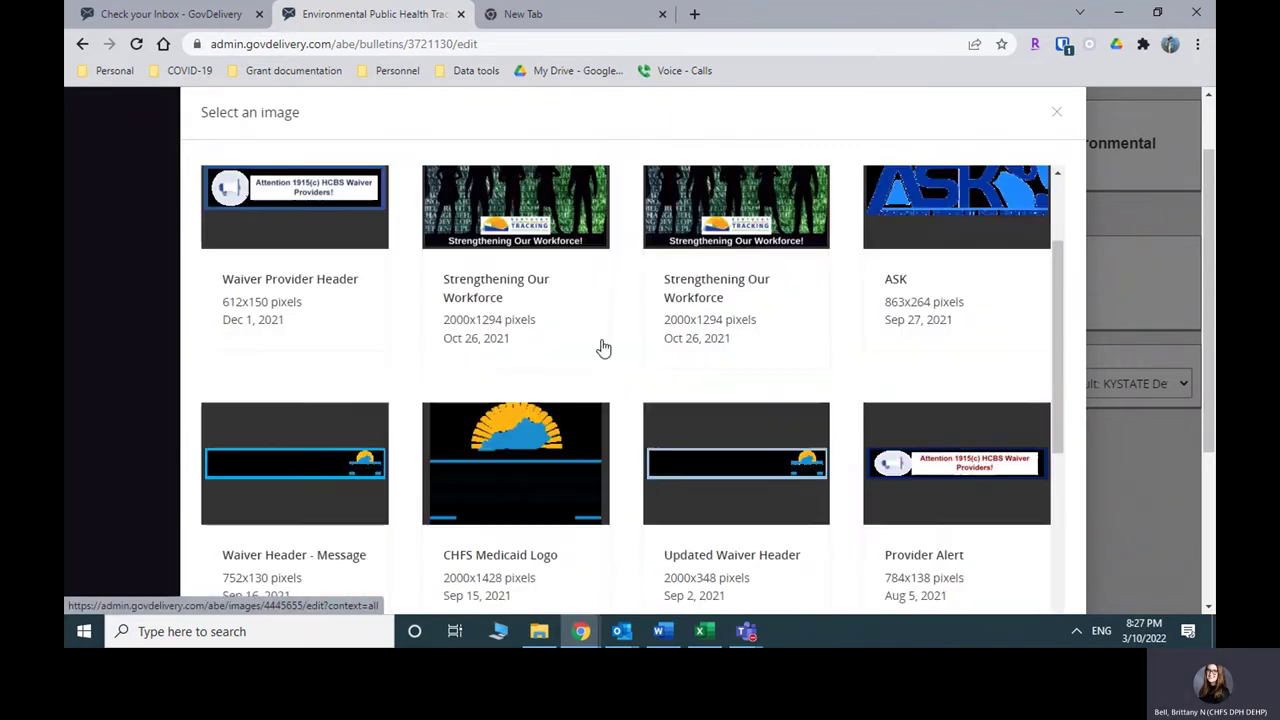
scroll(603, 346, down, 3)
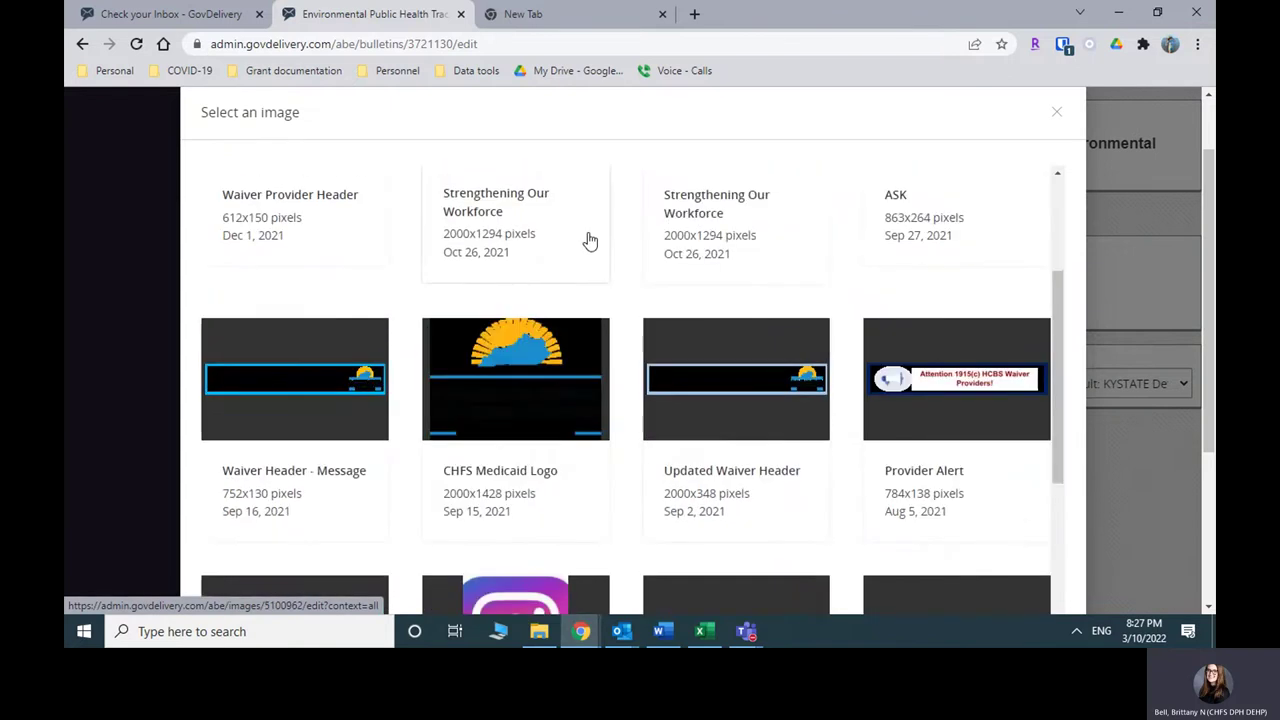
scroll(560, 250, up, 3)
click(443, 186)
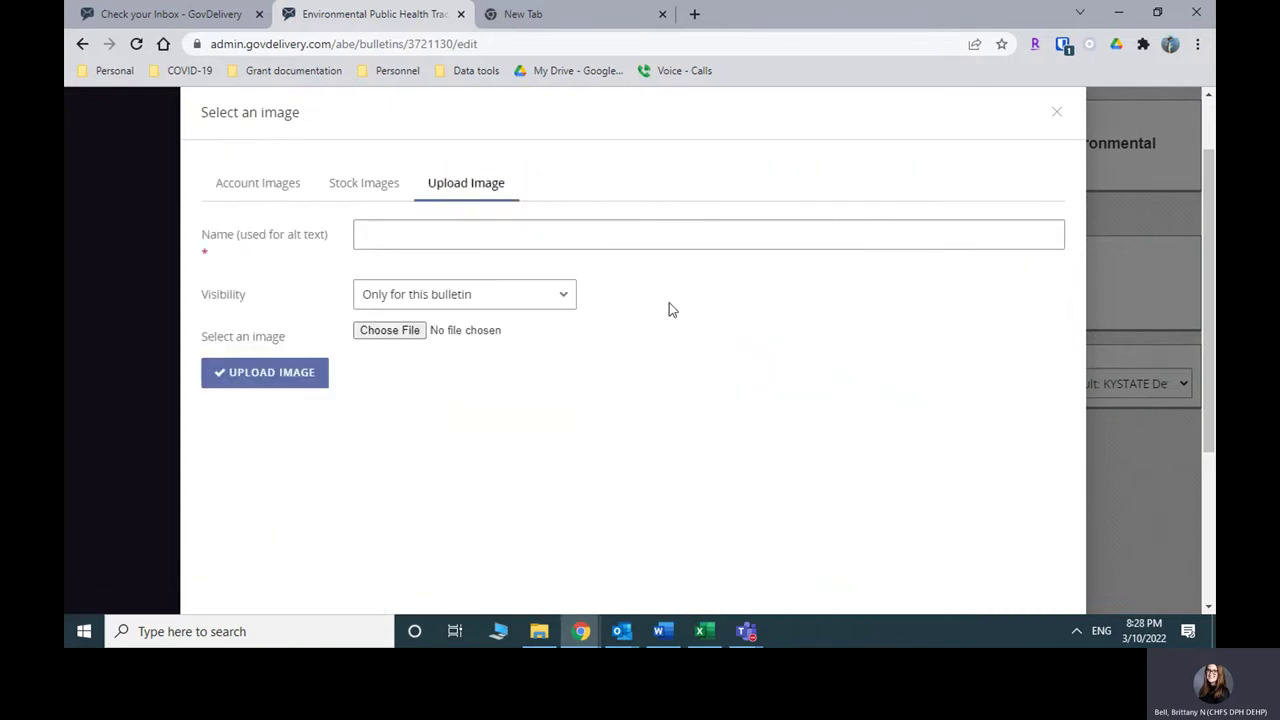
Name the new image 'Cute dog', make it visible for any bulletins with this template, then cancel the file pick
click(454, 230)
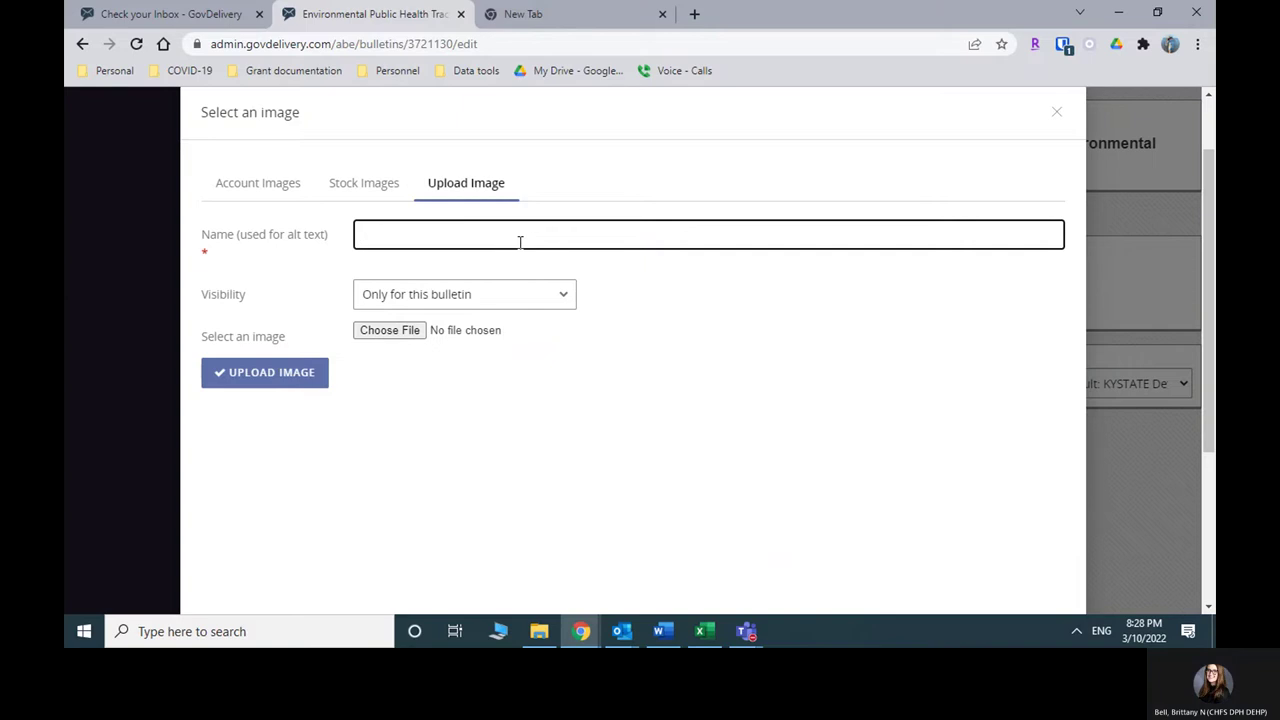
text(Cute dog)
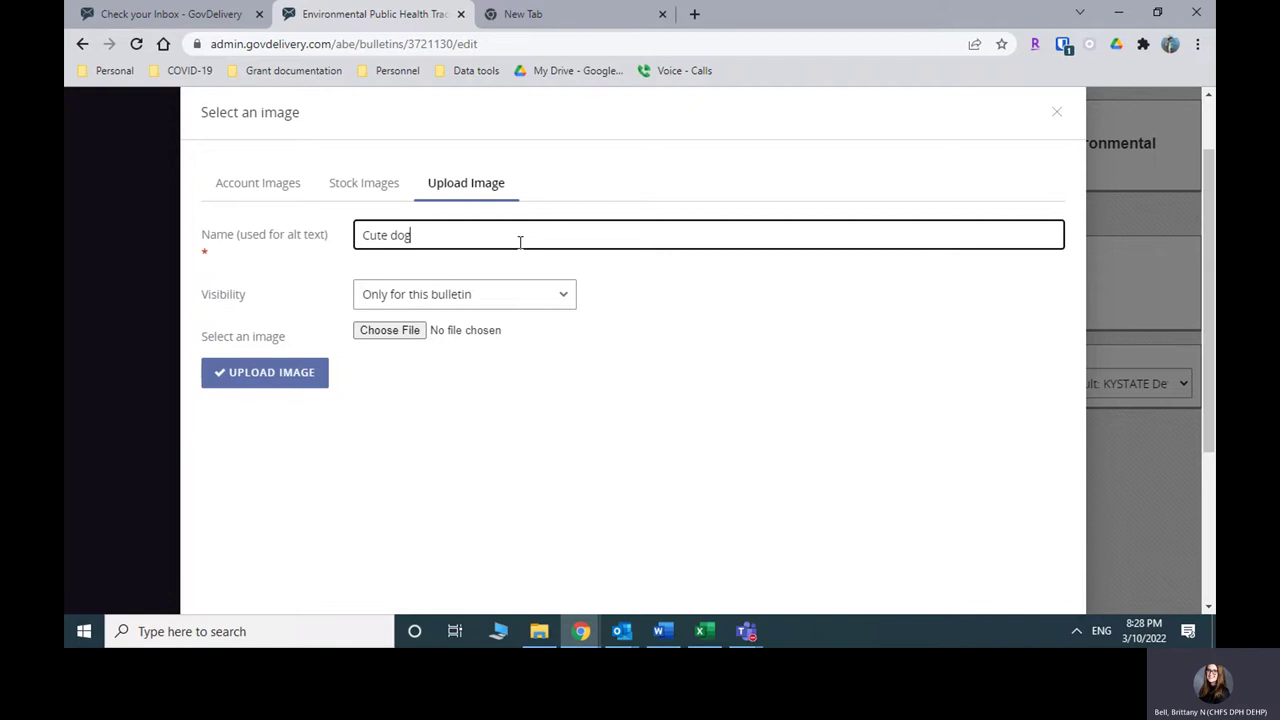
click(507, 295)
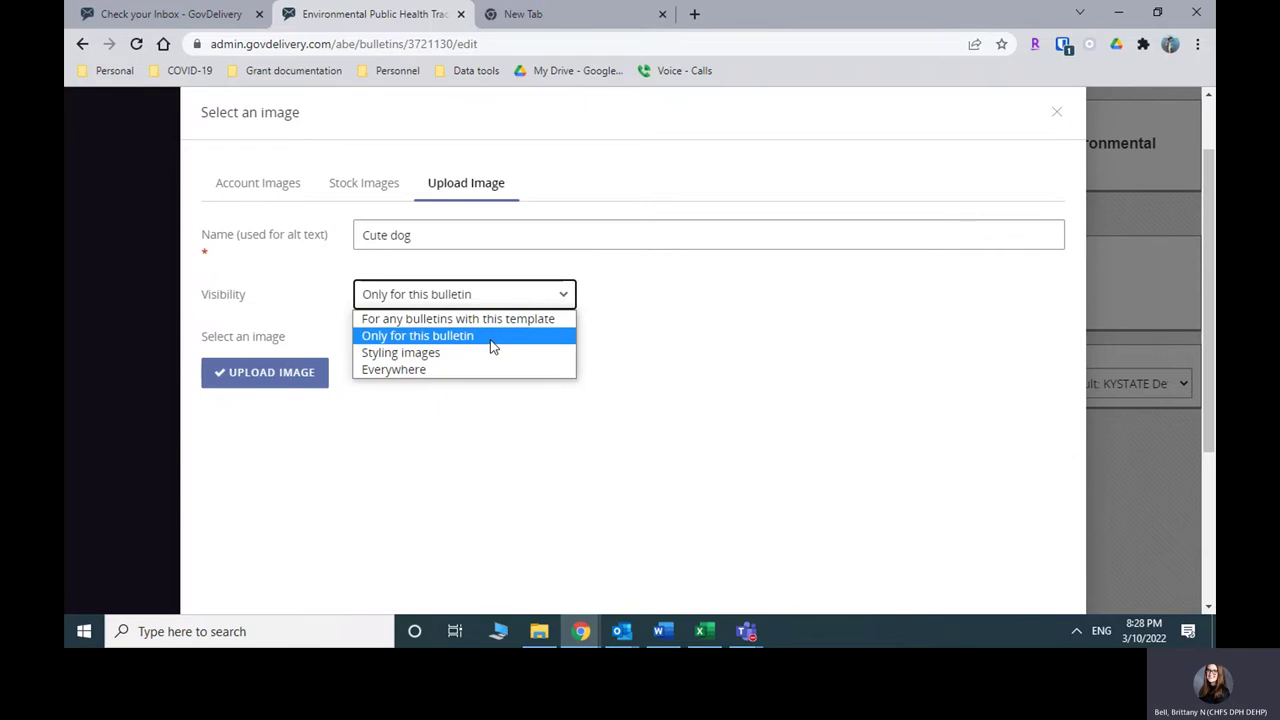
click(508, 326)
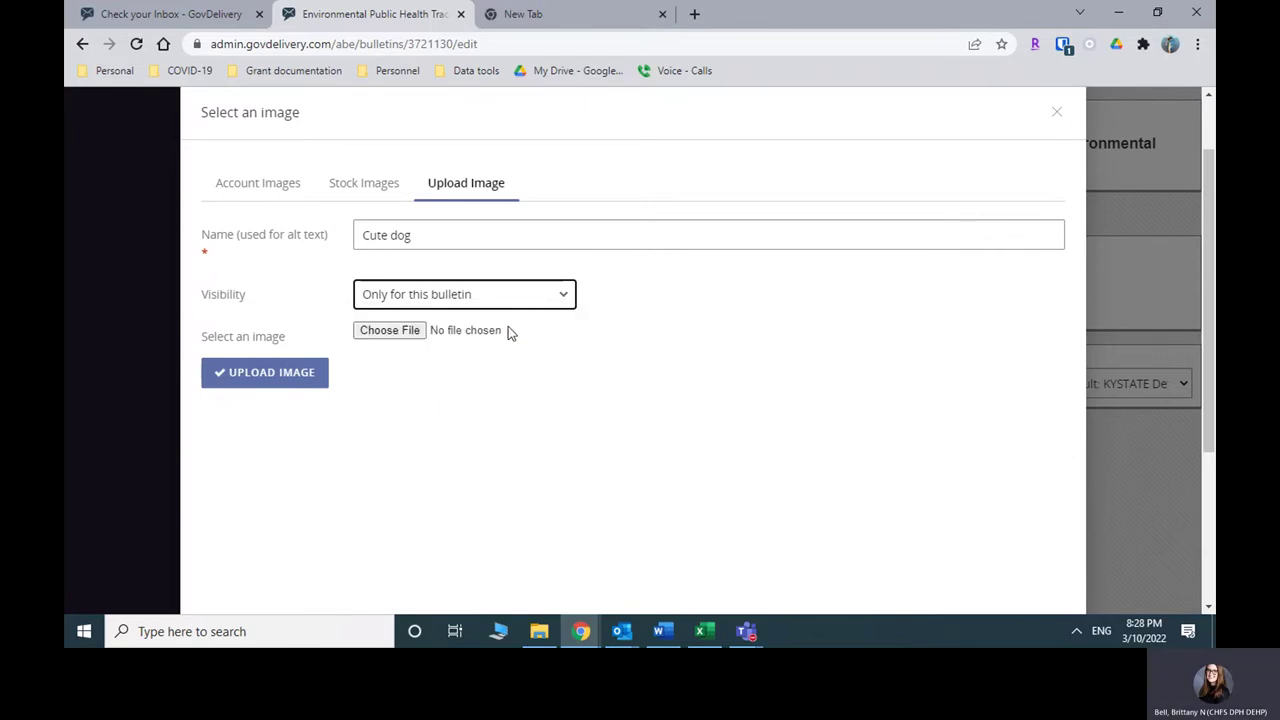
click(658, 277)
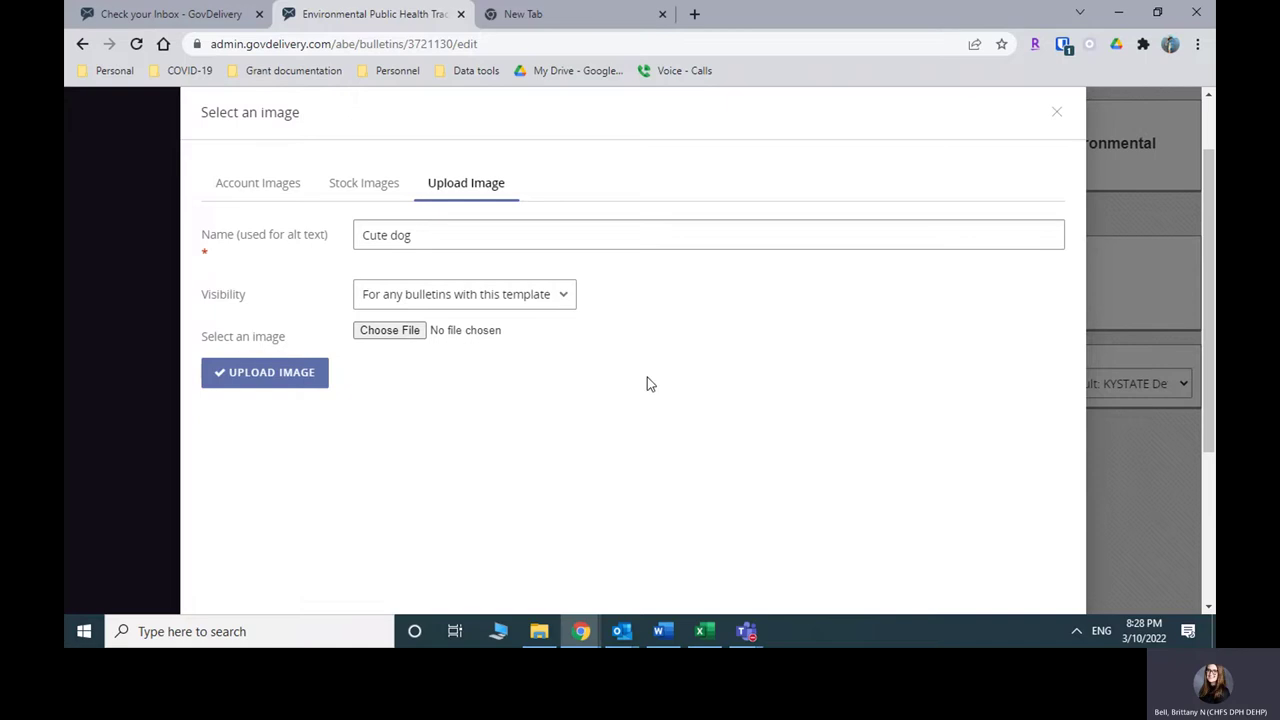
click(389, 331)
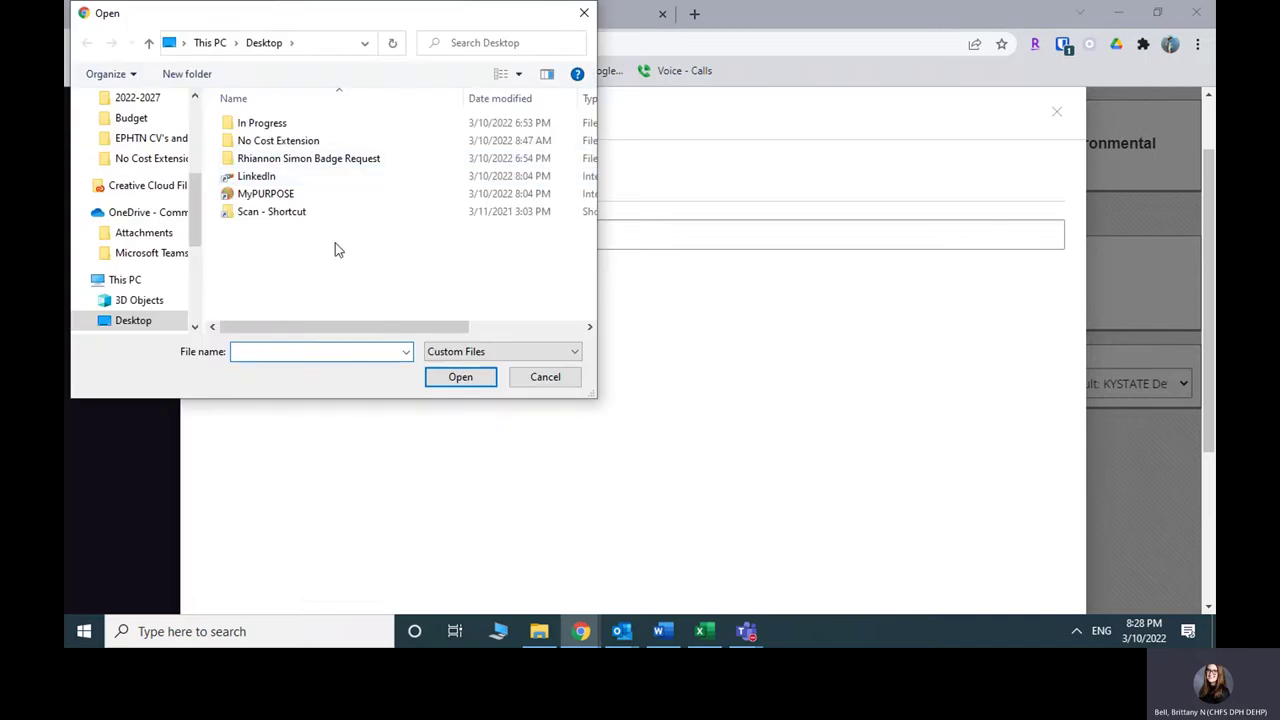
click(583, 13)
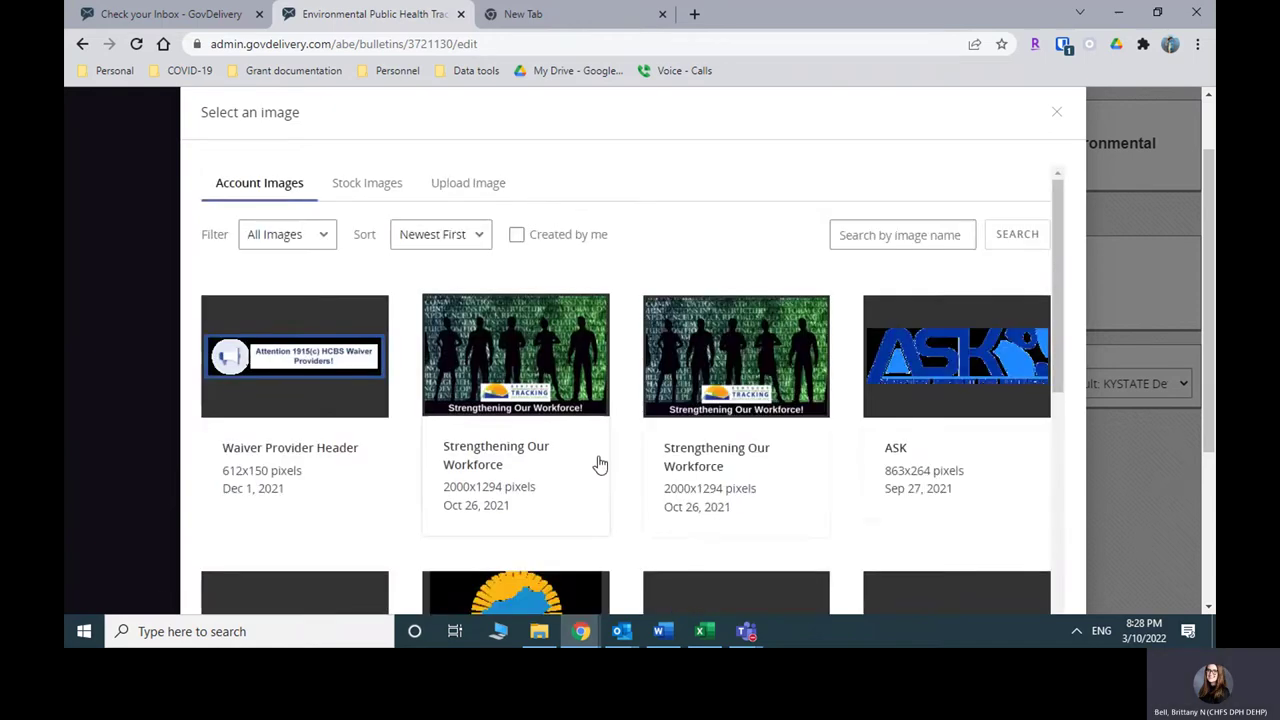
scroll(597, 463, down, 8)
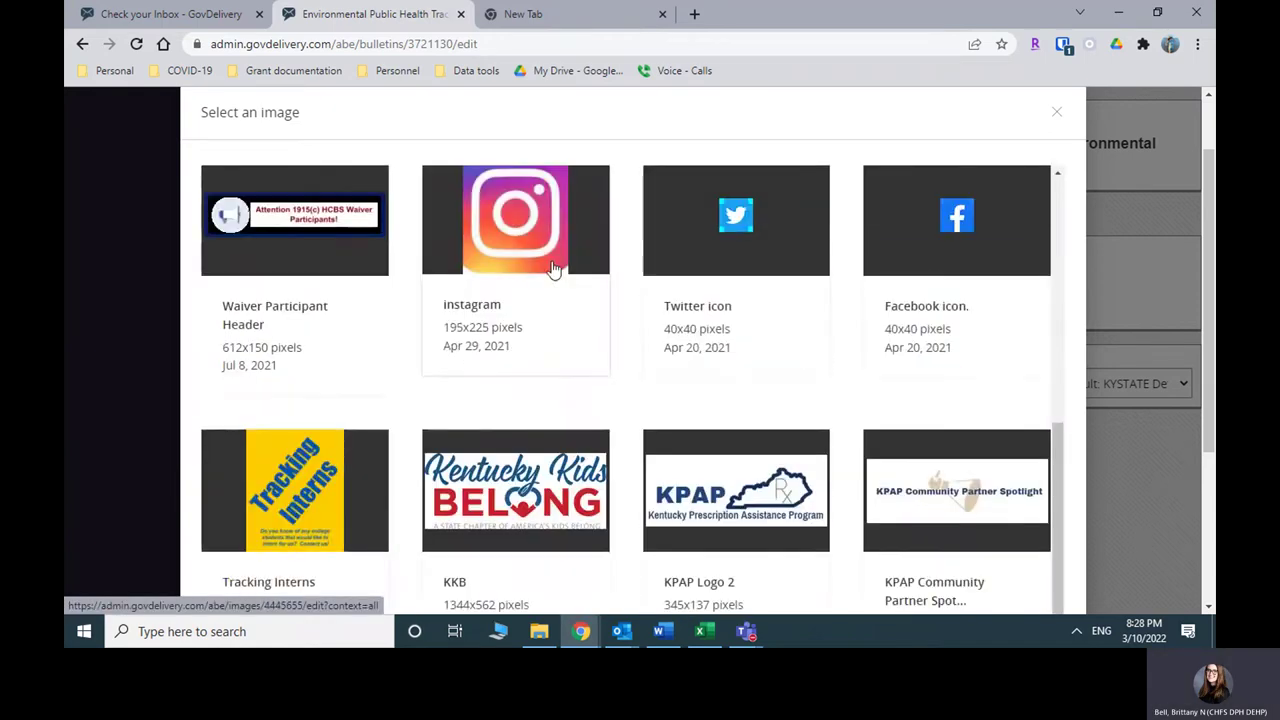
click(555, 268)
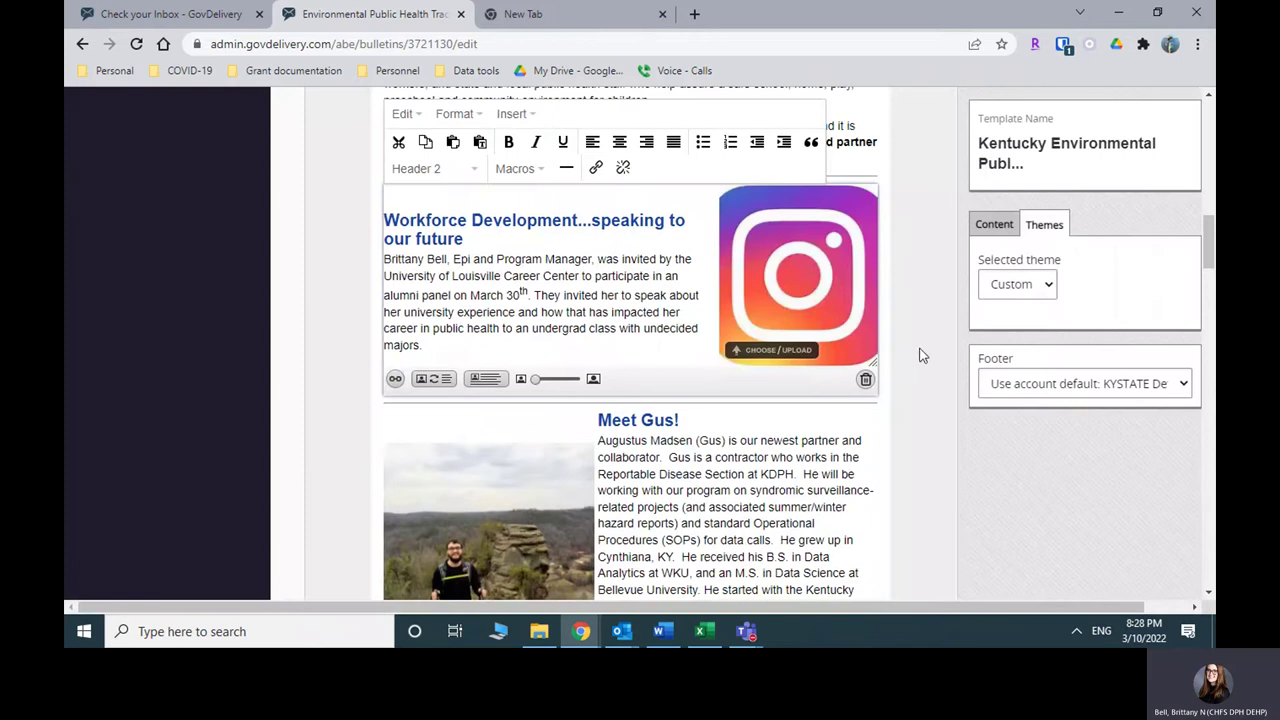
click(922, 355)
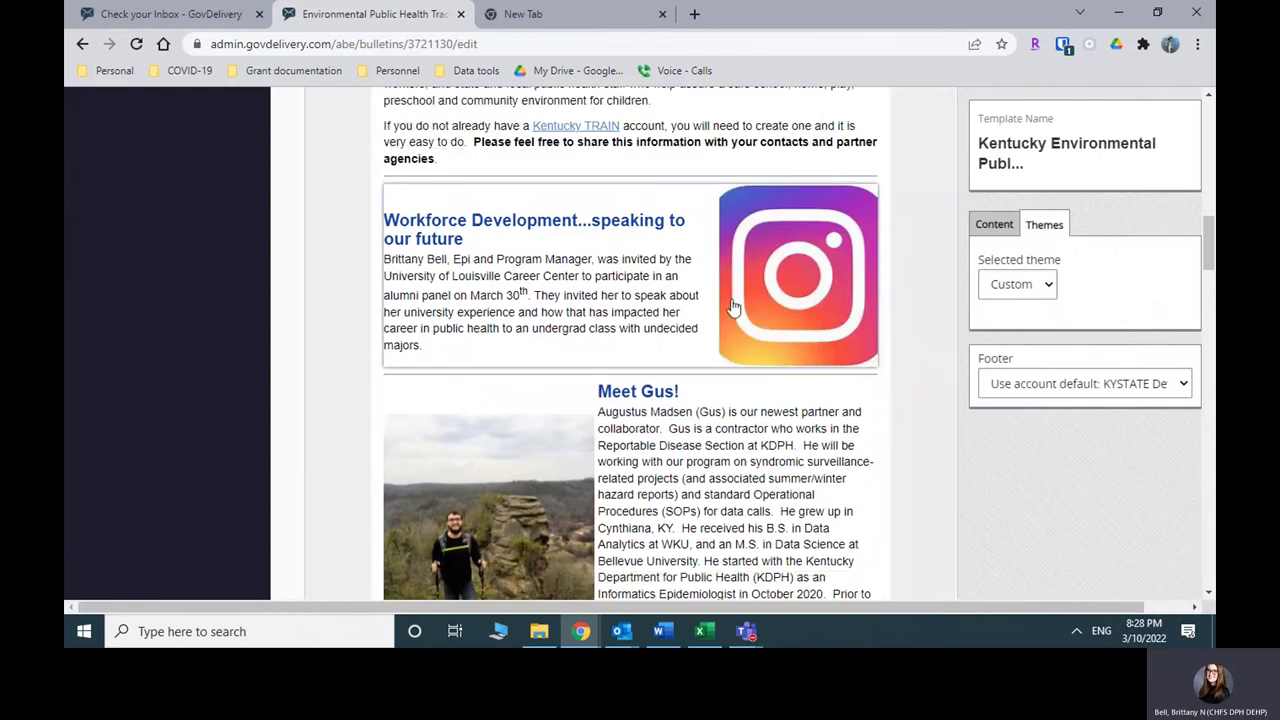
click(565, 231)
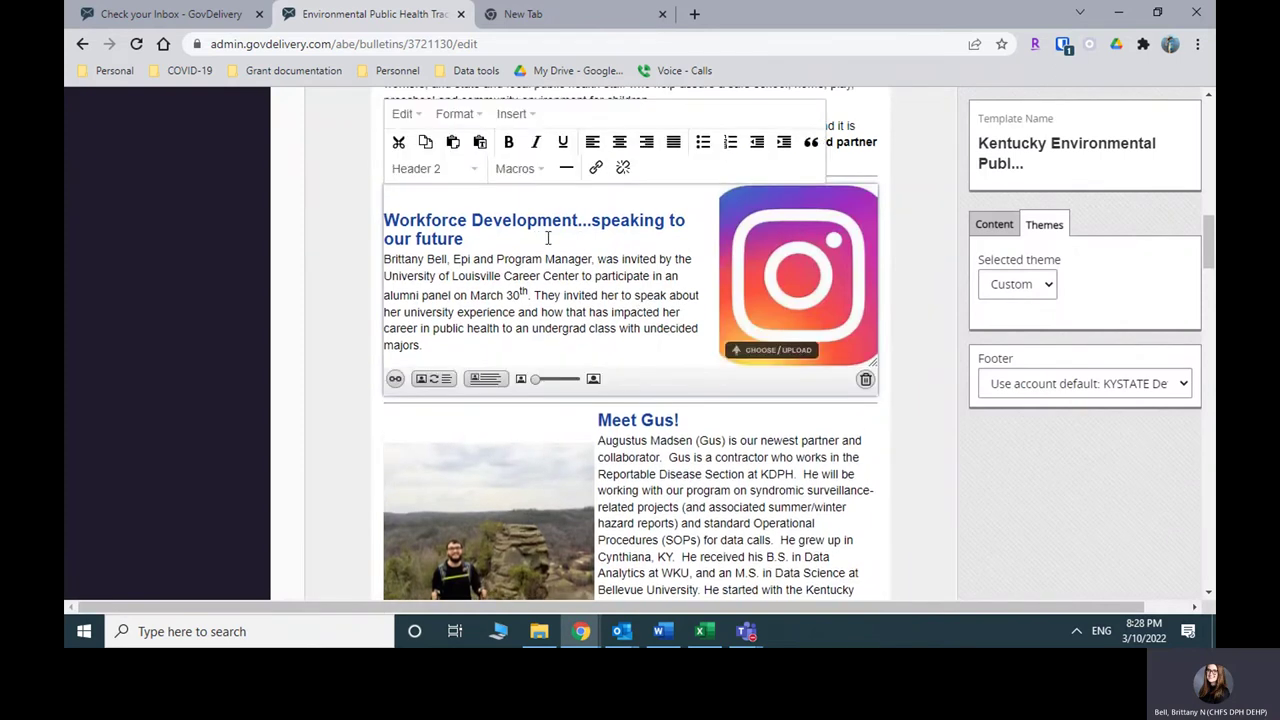
Append '- Tracking is great!' to the heading, add test body text, and switch the Instagram image layout
text(- Tracking is great!)
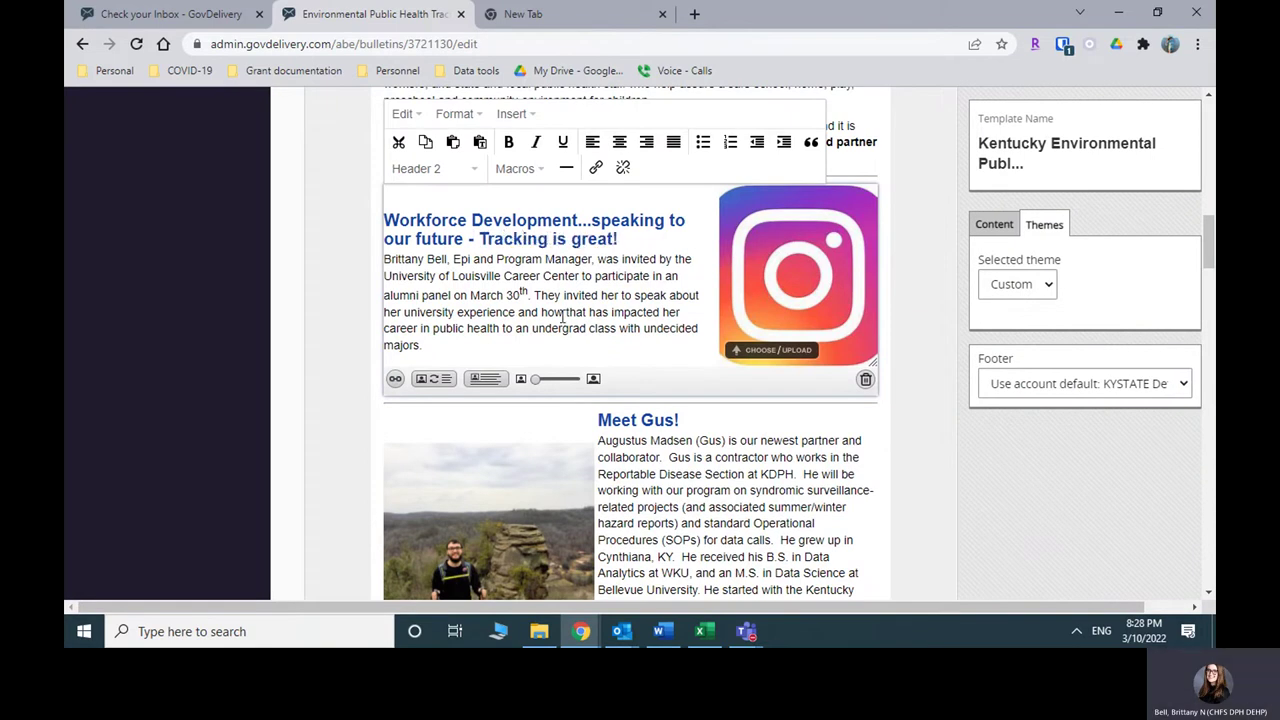
click(610, 352)
text(dfjaidonfoaingoinobnoinoinoaibn)
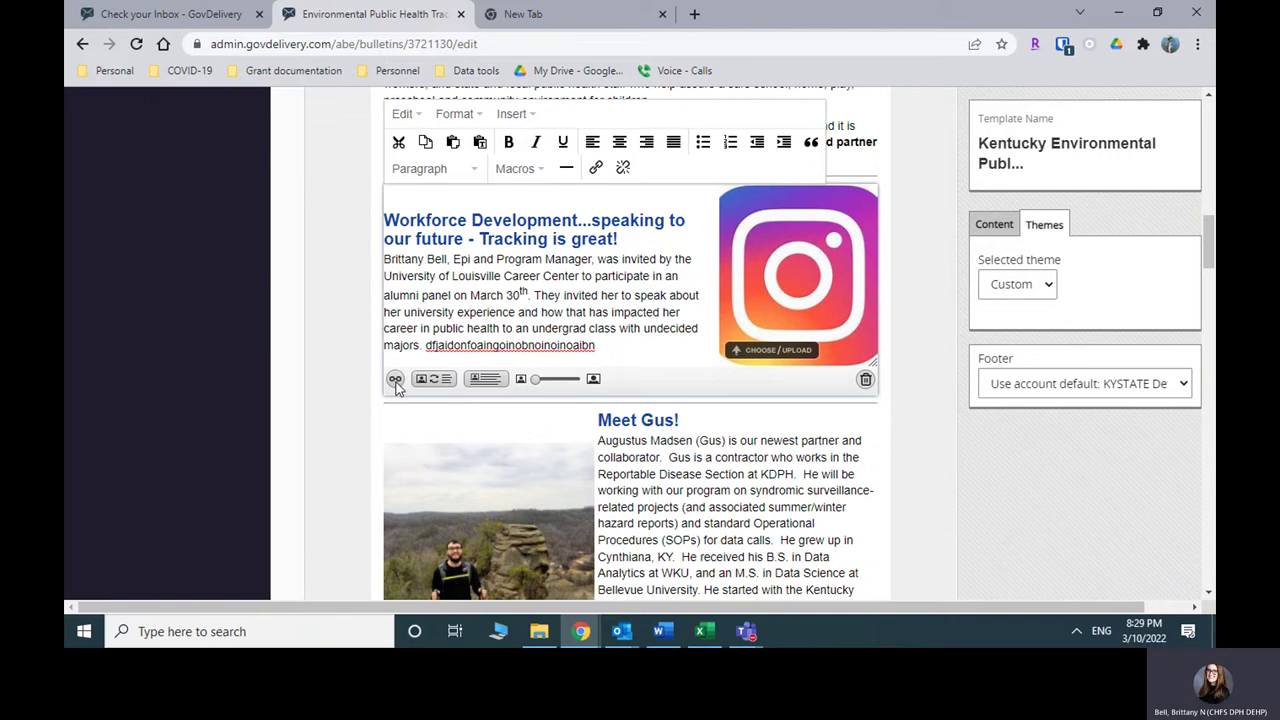
click(487, 379)
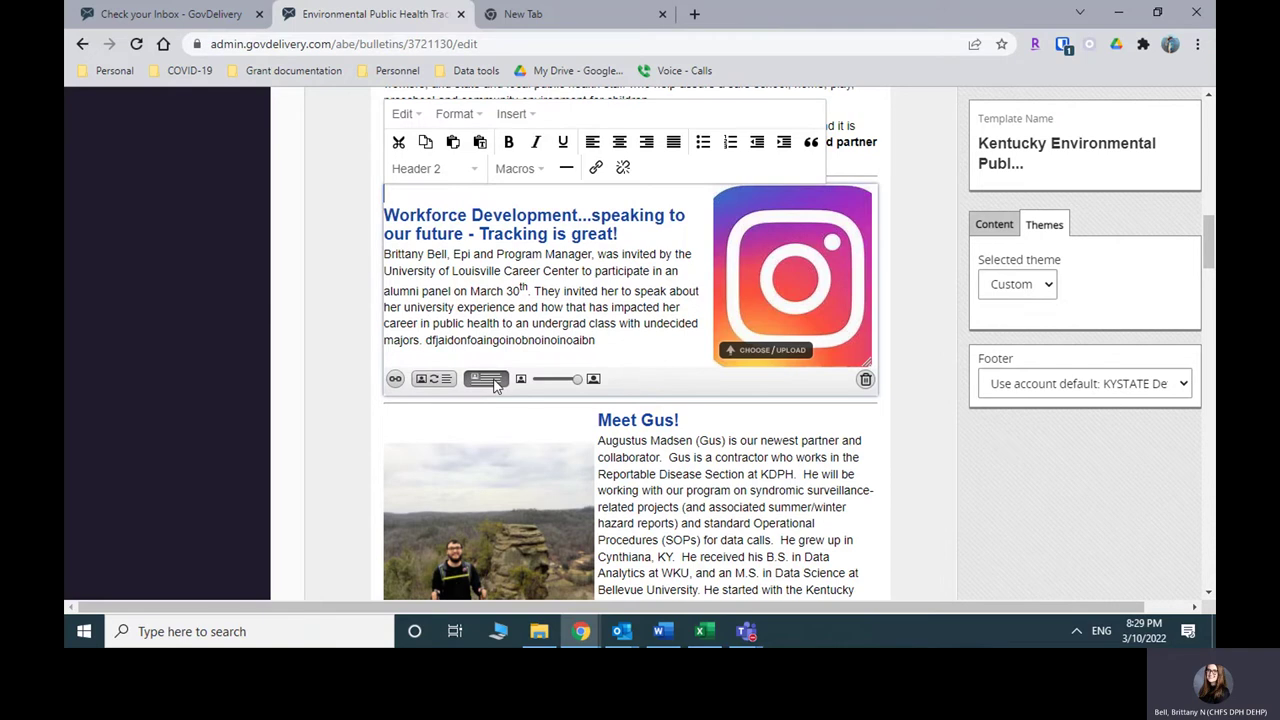
scroll(818, 443, down, 2)
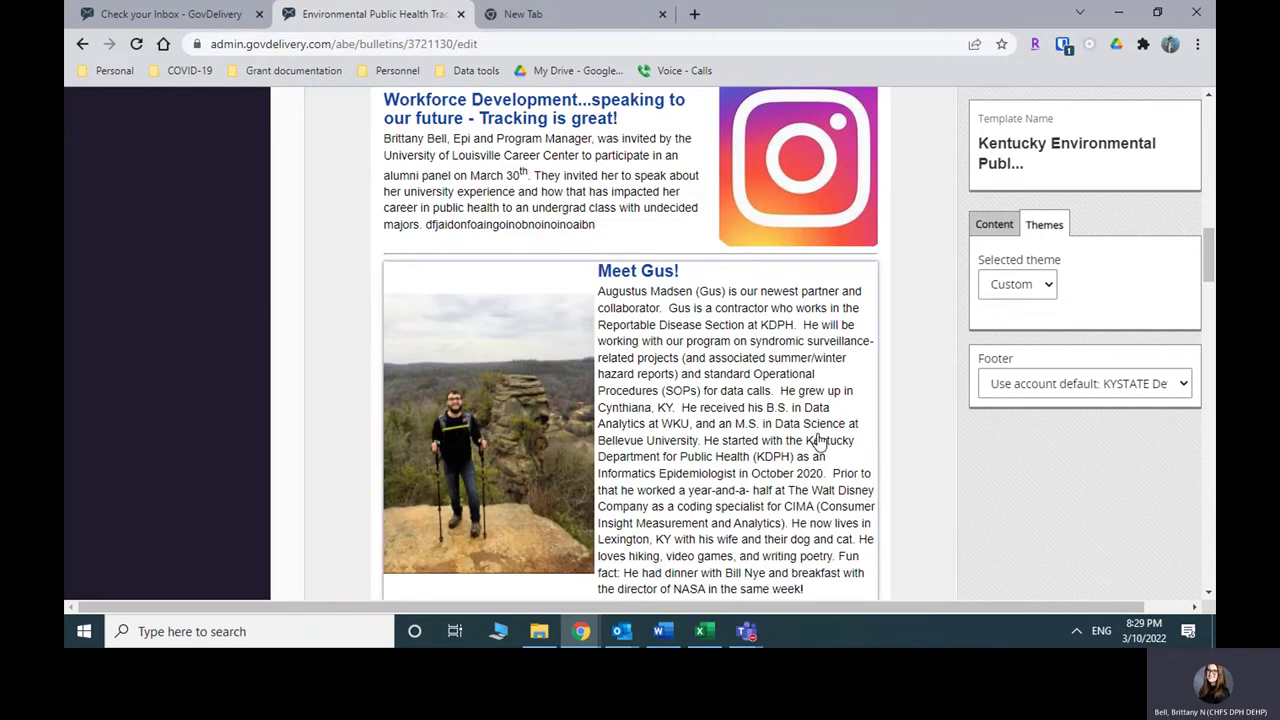
scroll(818, 443, down, 1)
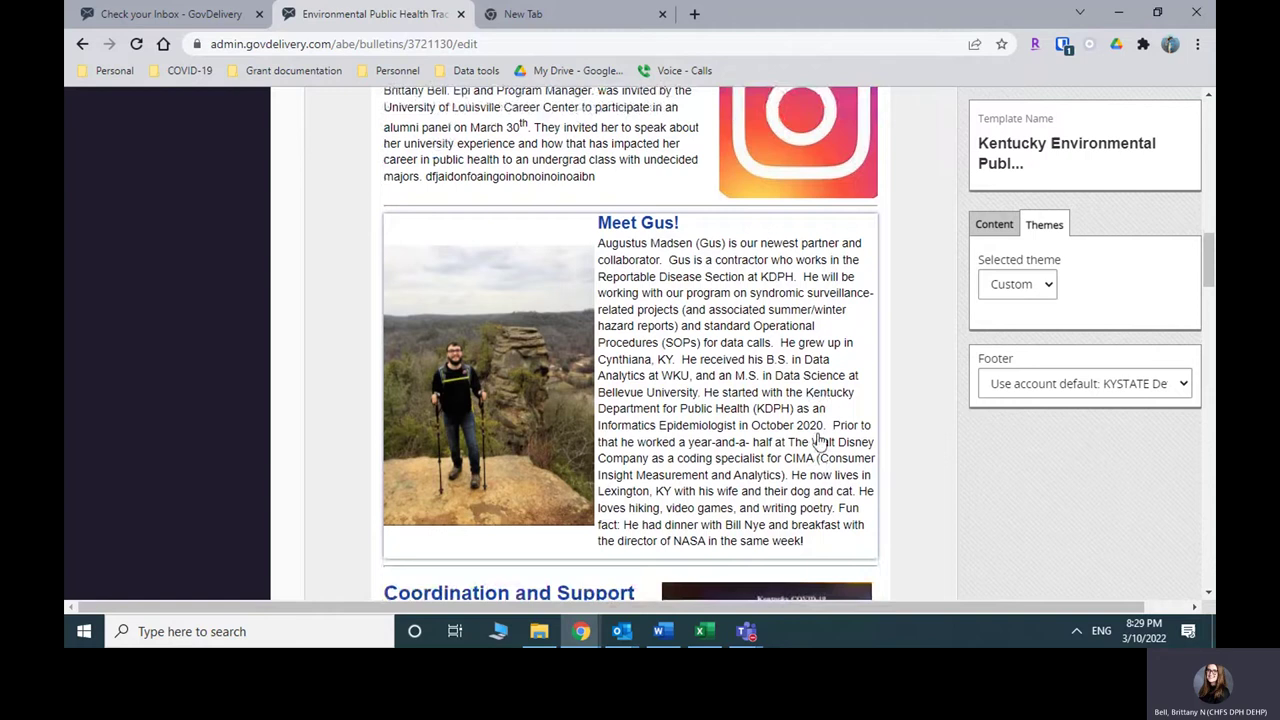
scroll(907, 426, down, 10)
scroll(907, 426, down, 3)
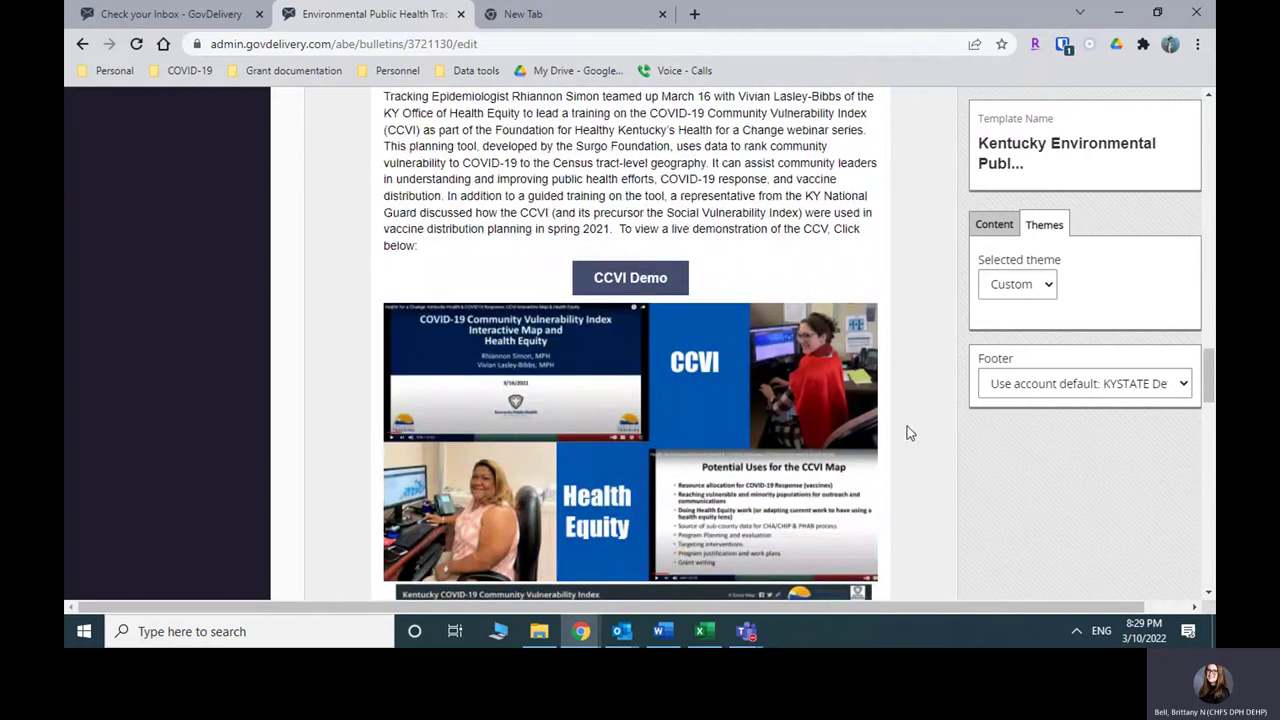
scroll(907, 426, down, 8)
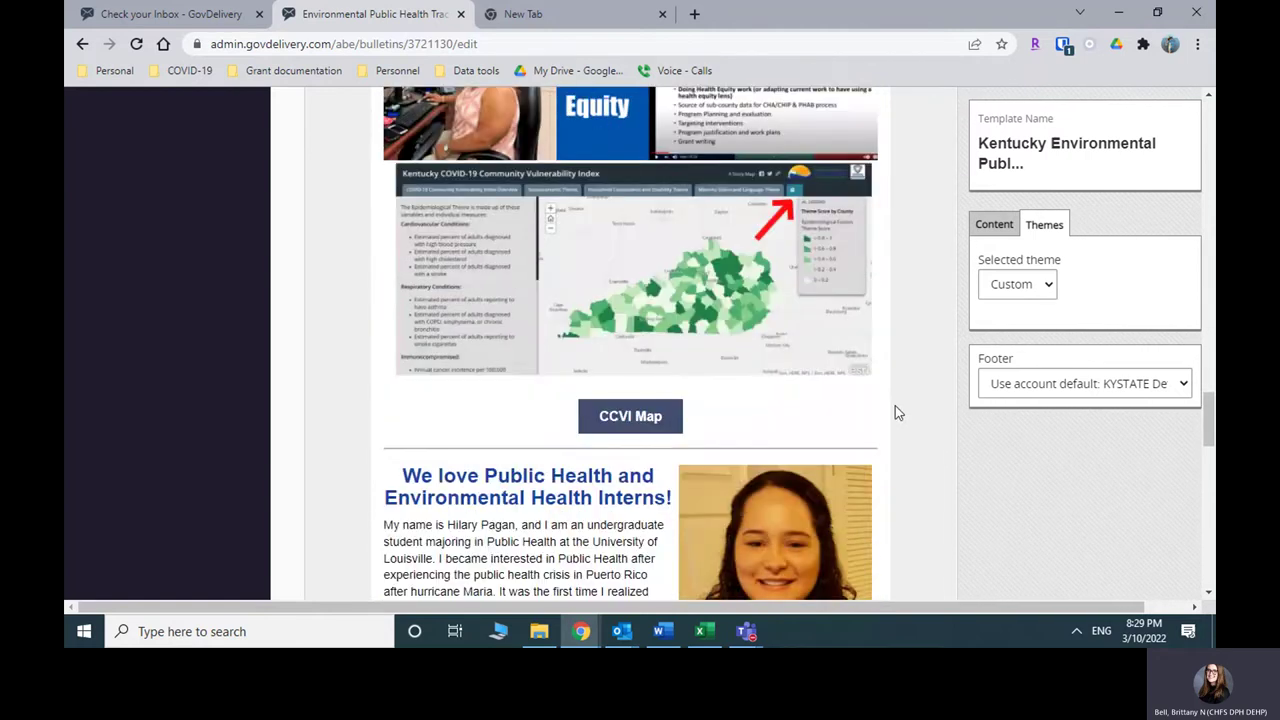
scroll(900, 415, down, 5)
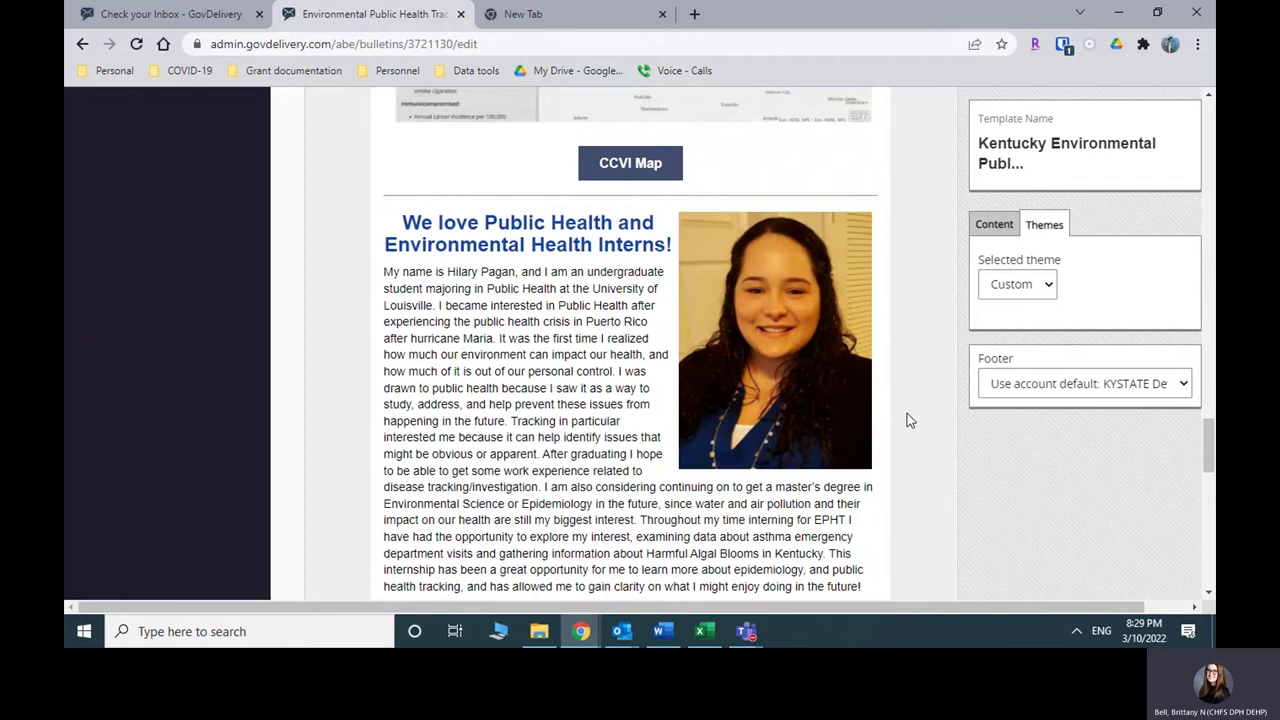
scroll(907, 420, down, 2)
scroll(907, 420, down, 5)
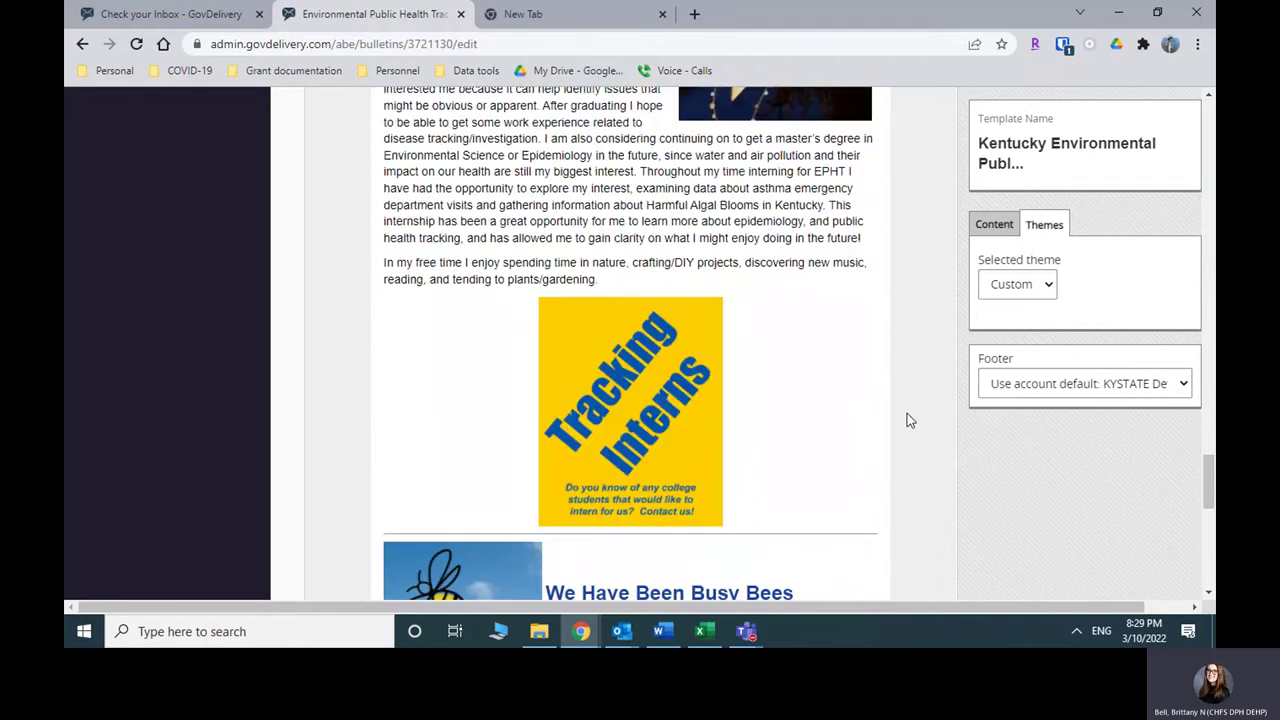
scroll(907, 420, down, 10)
scroll(706, 477, up, 3)
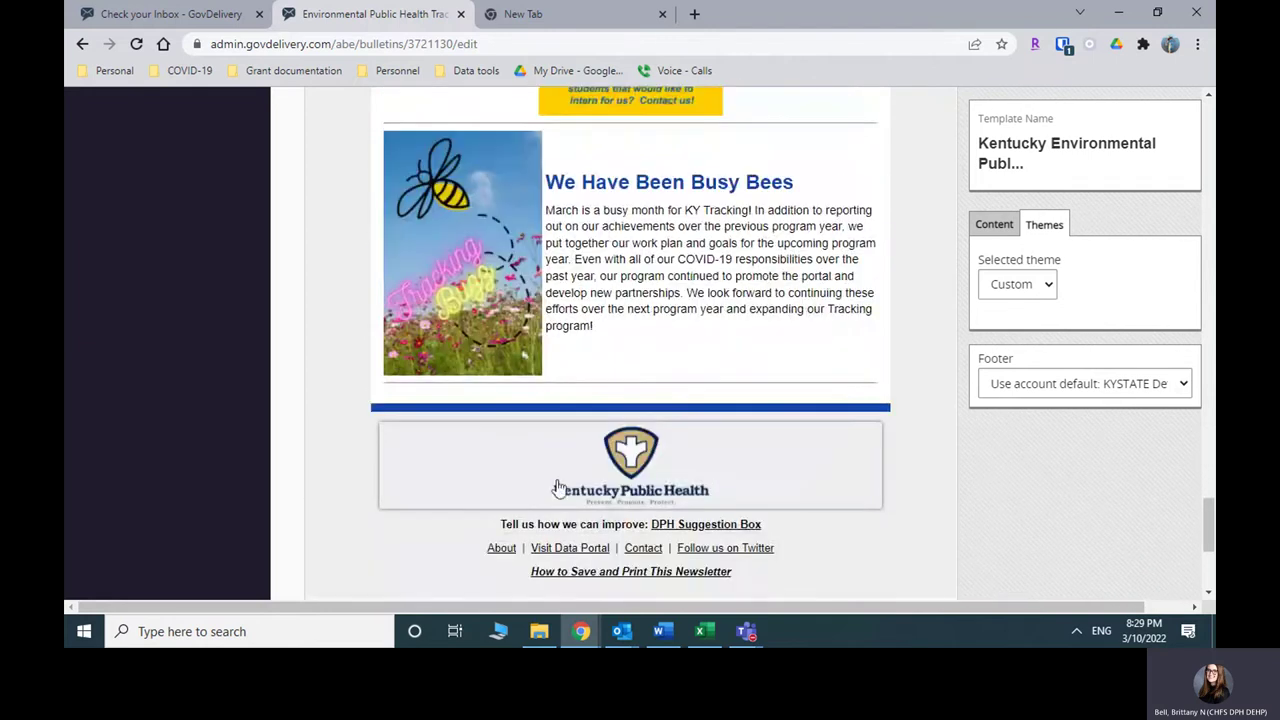
scroll(912, 511, down, 2)
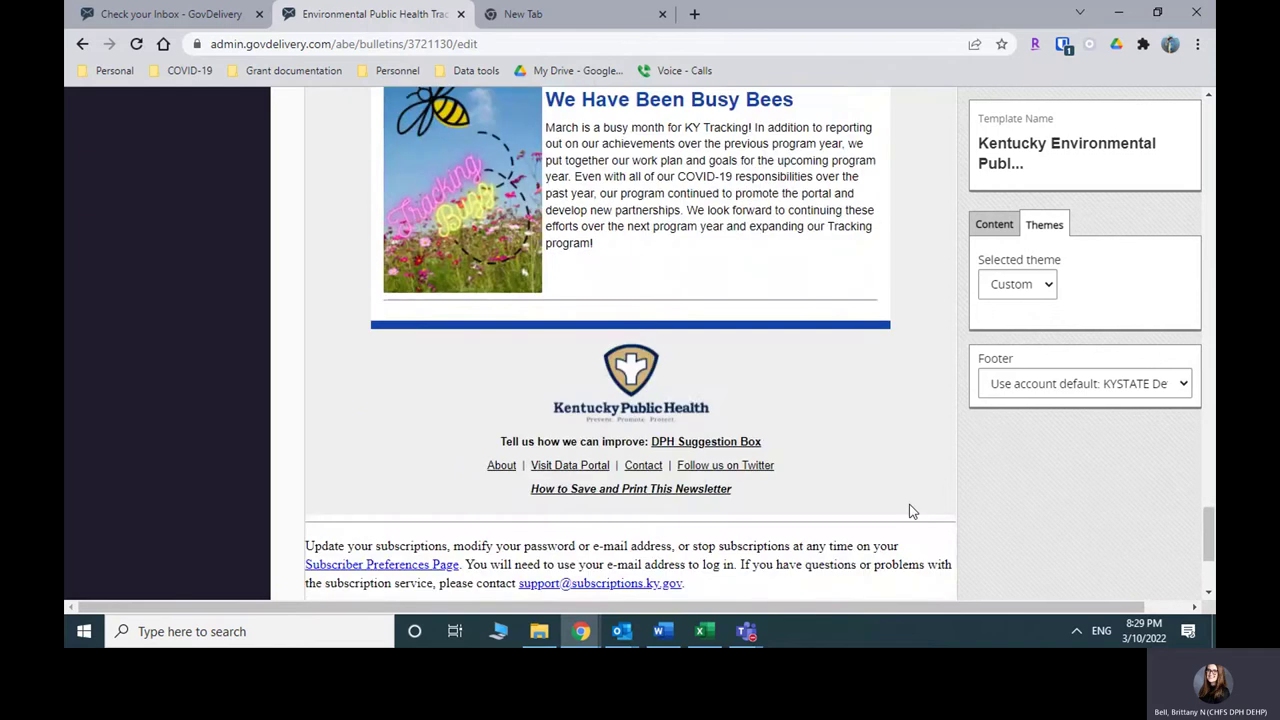
scroll(909, 511, down, 3)
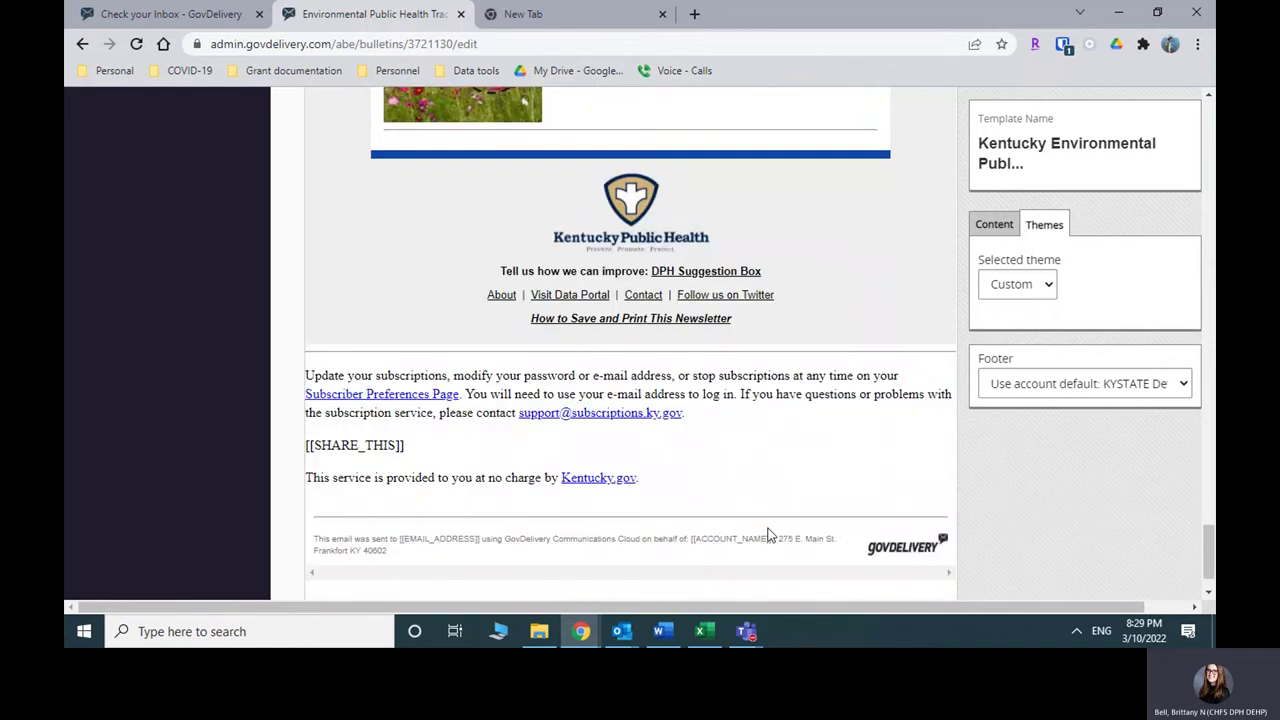
scroll(815, 453, up, 6)
scroll(815, 453, up, 10)
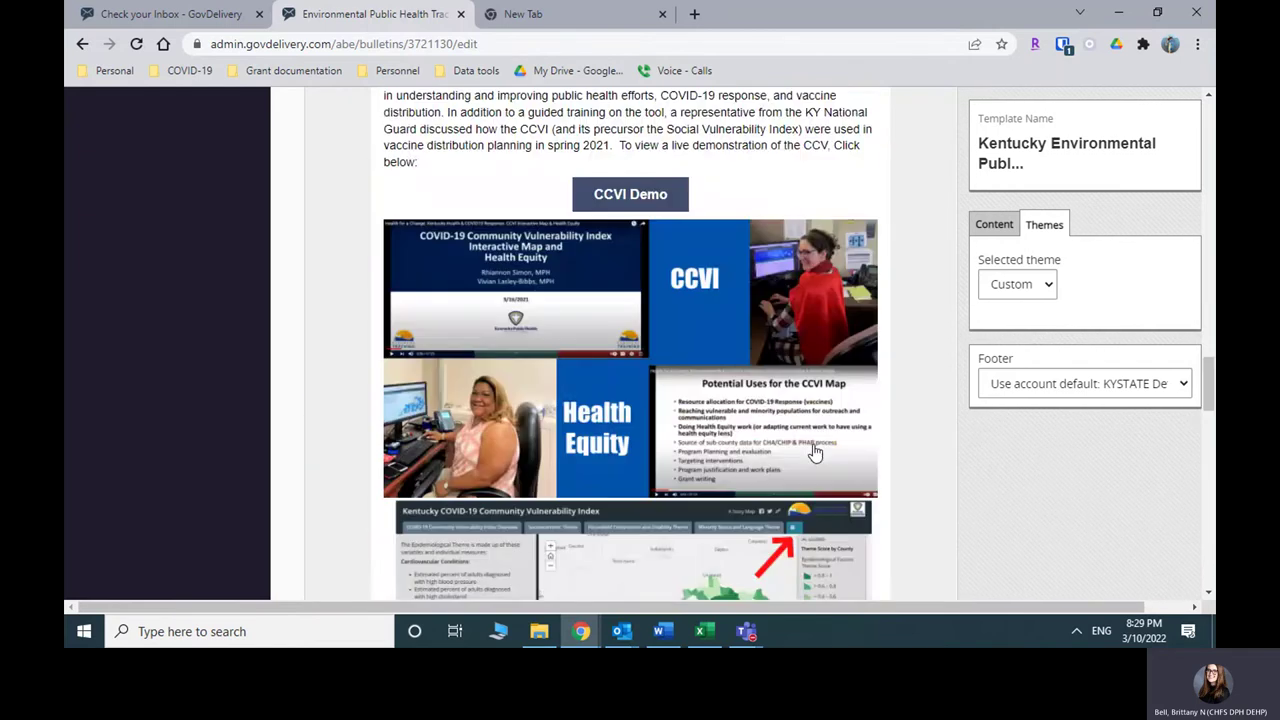
scroll(815, 453, up, 20)
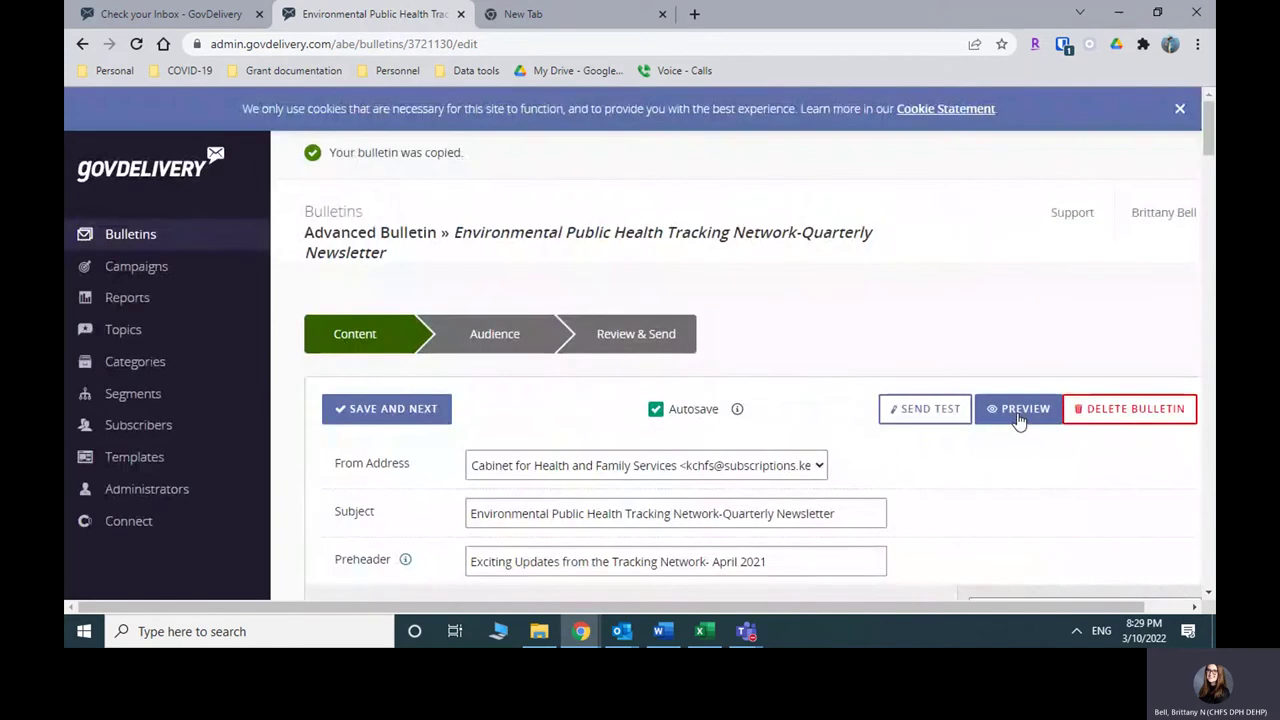
click(1018, 424)
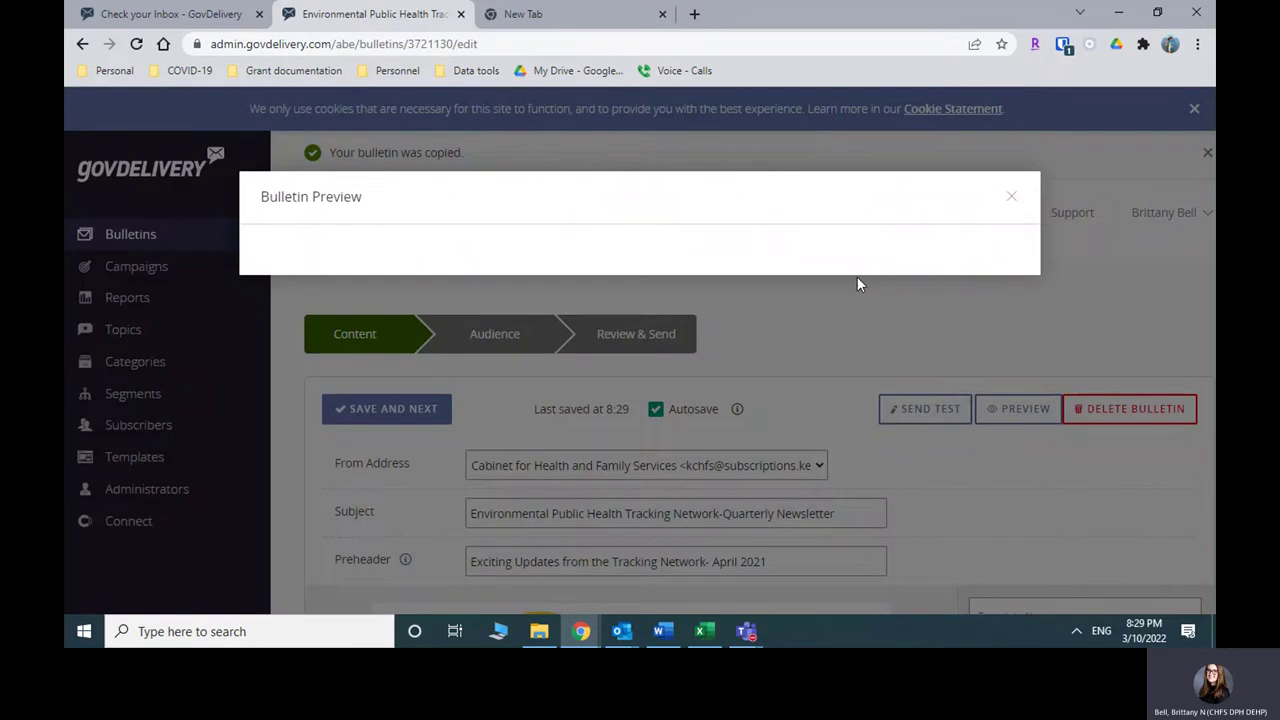
scroll(803, 345, down, 3)
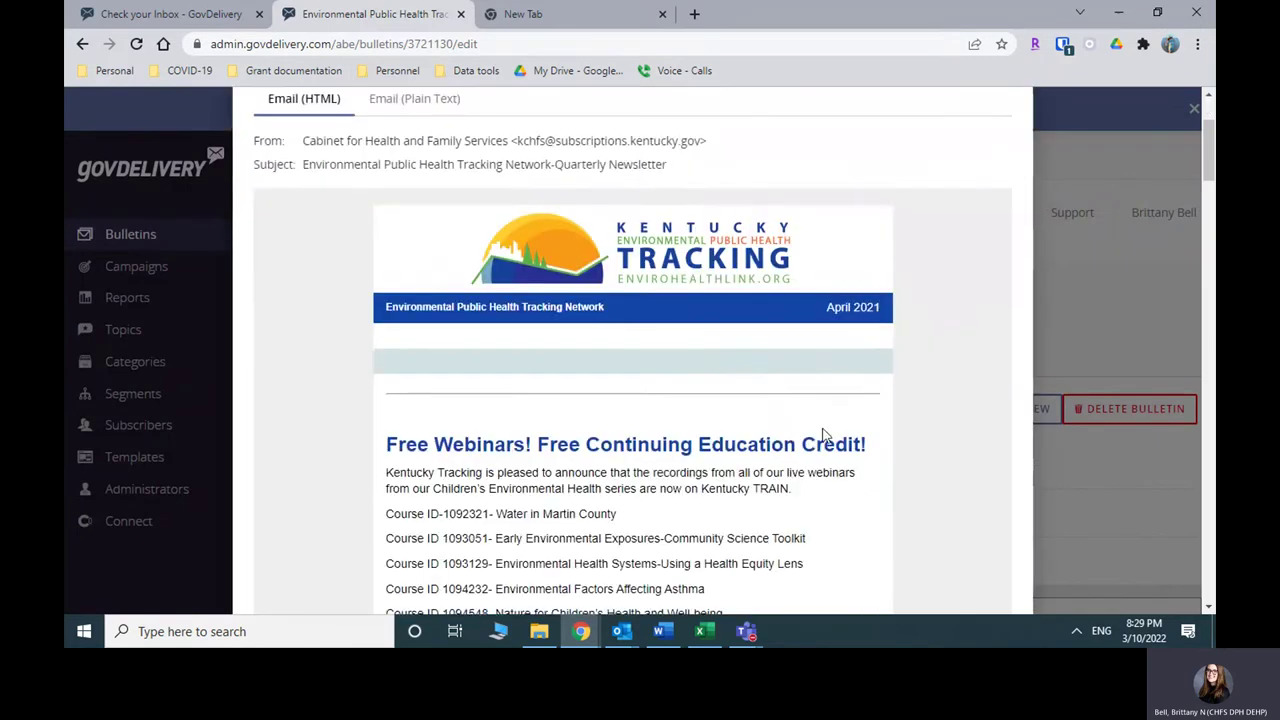
scroll(825, 435, up, 2)
scroll(840, 432, down, 1)
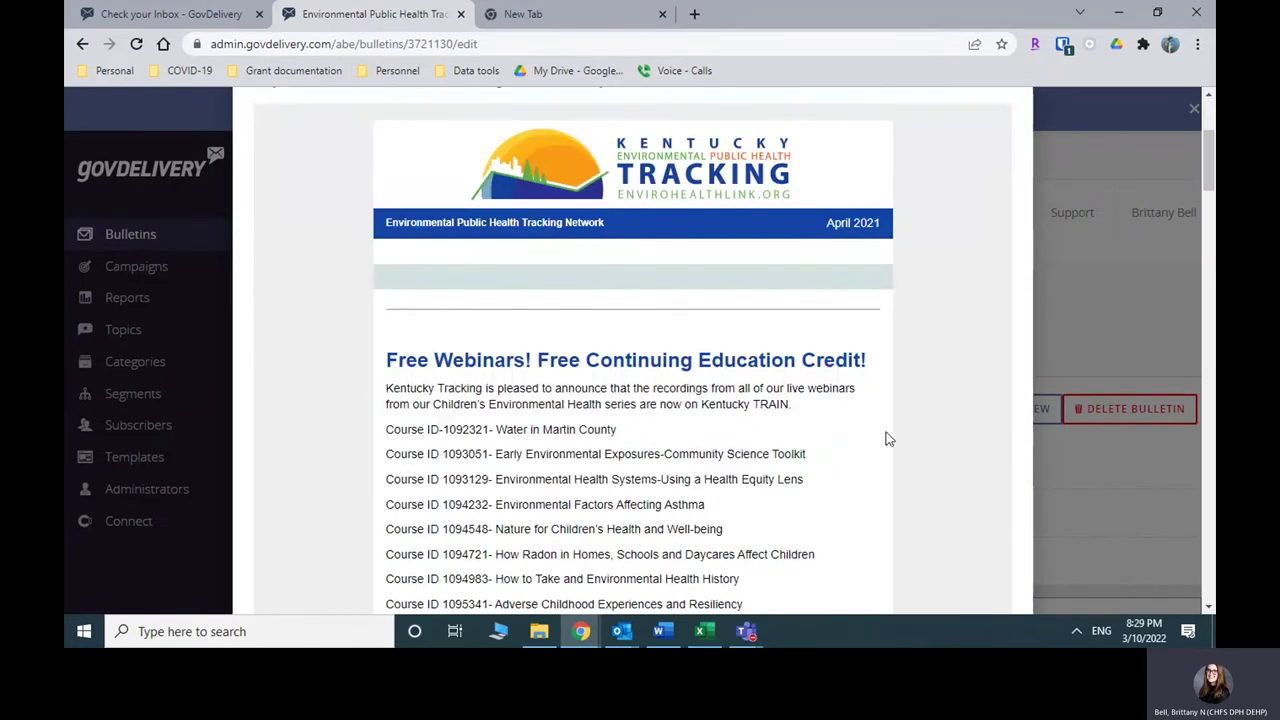
scroll(849, 396, down, 2)
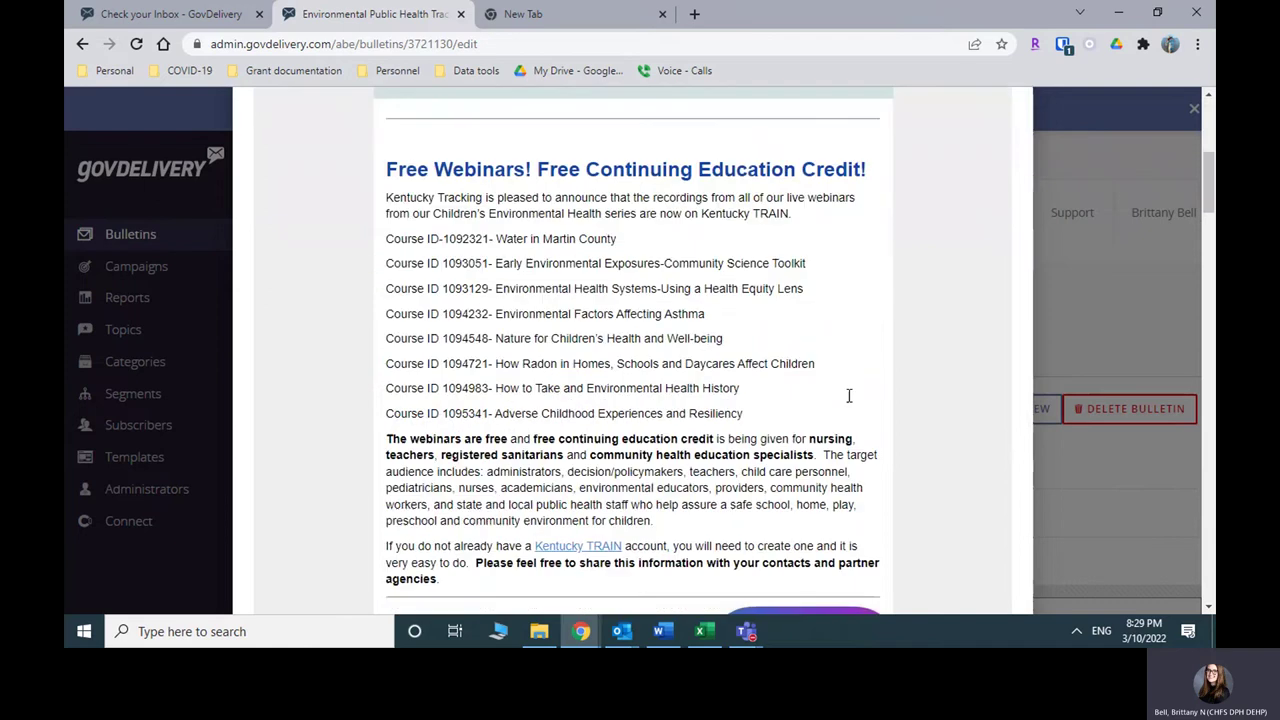
scroll(849, 396, down, 3)
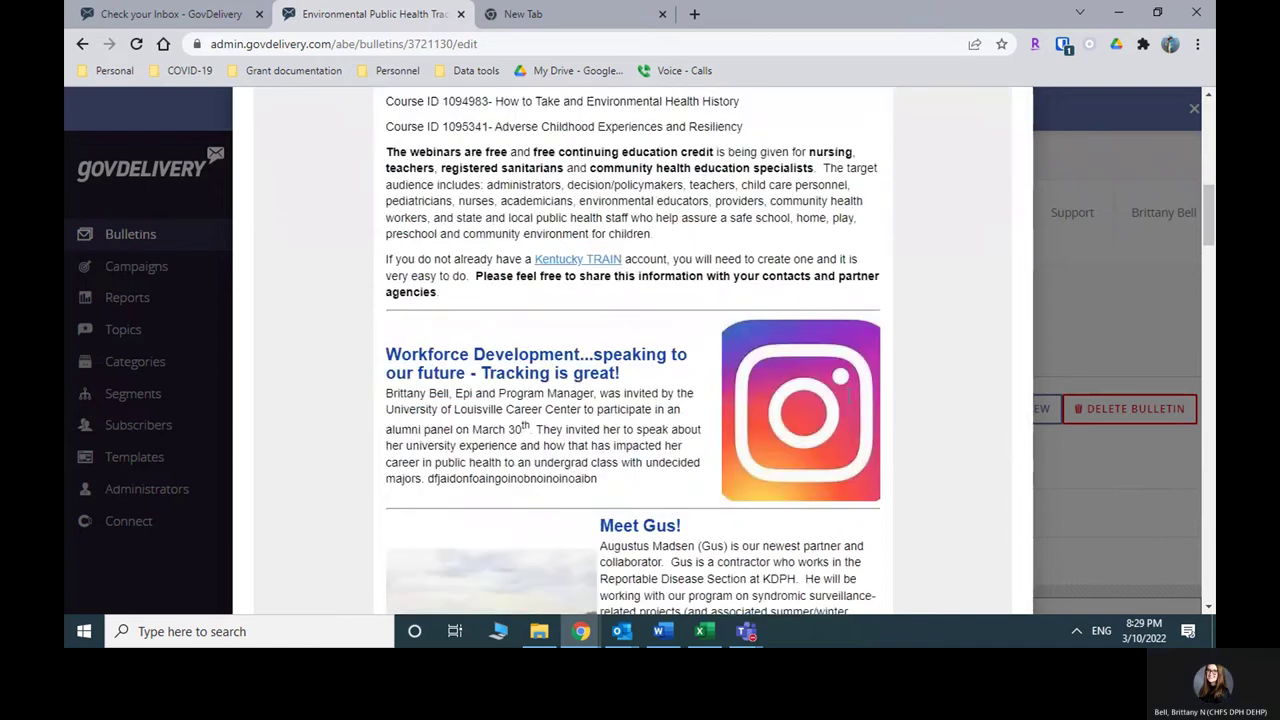
scroll(849, 396, down, 4)
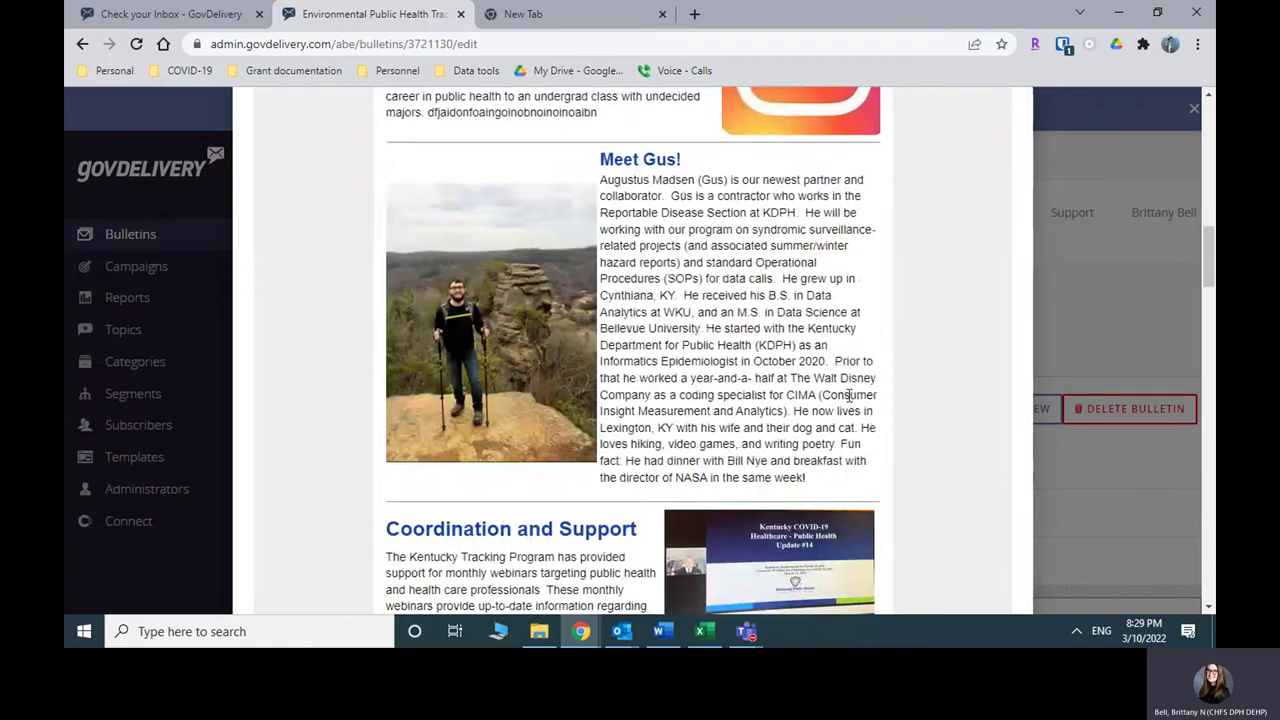
scroll(849, 396, down, 13)
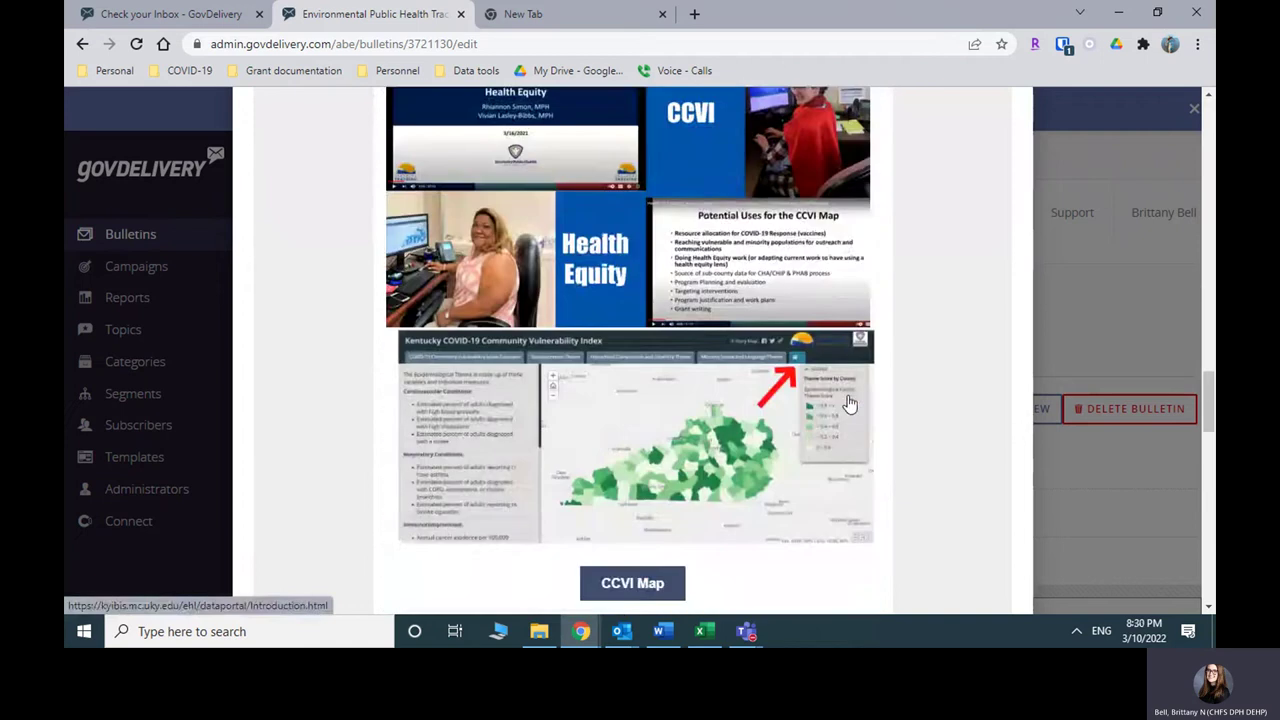
scroll(849, 403, down, 15)
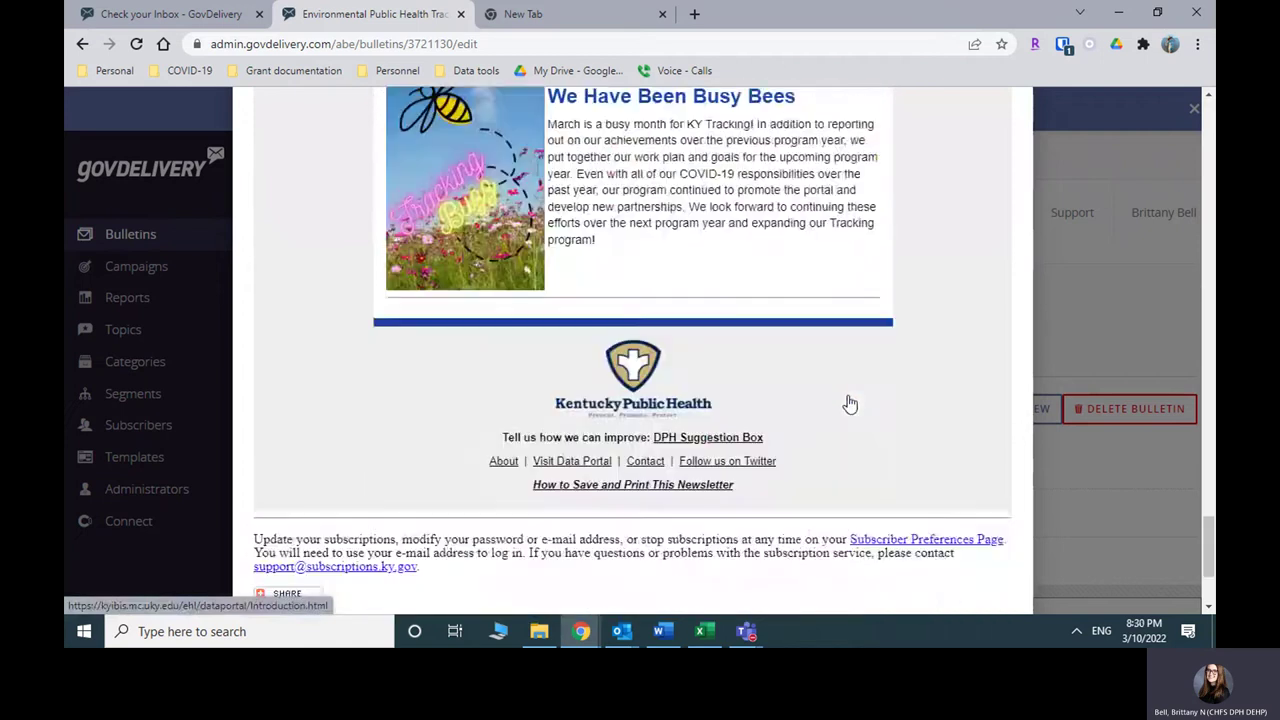
scroll(980, 398, up, 1)
scroll(980, 398, up, 20)
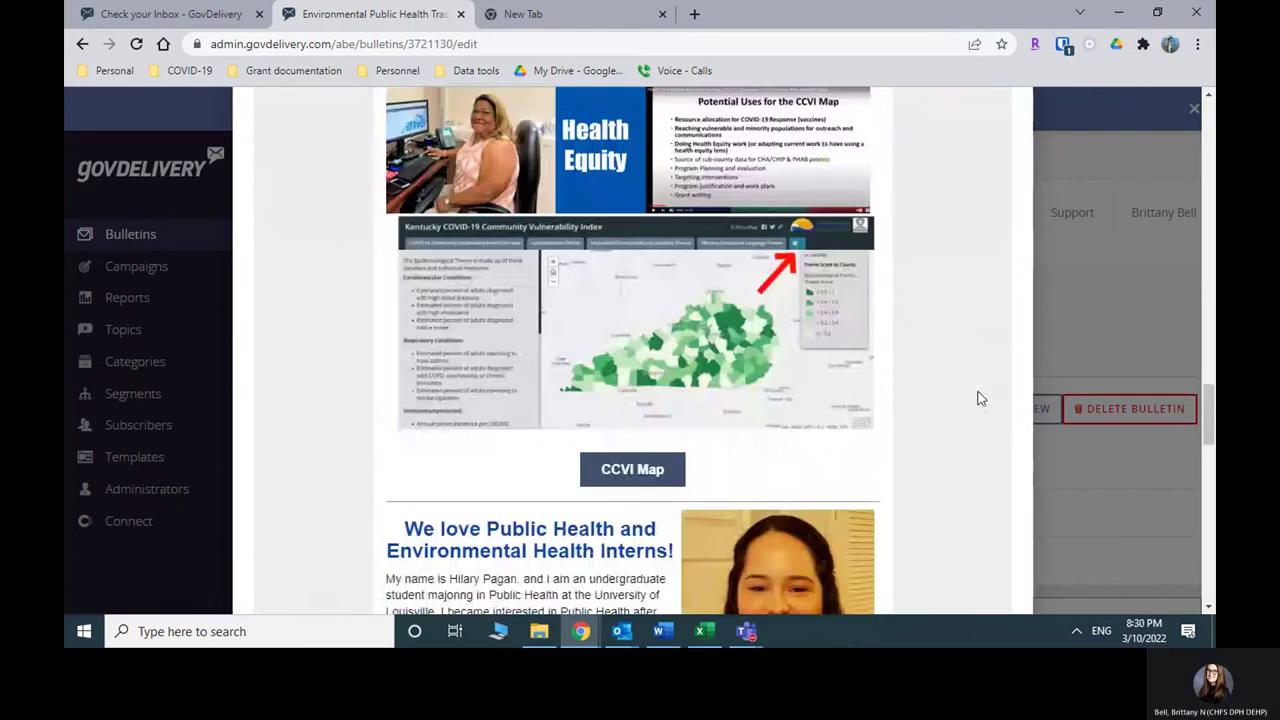
scroll(980, 398, up, 15)
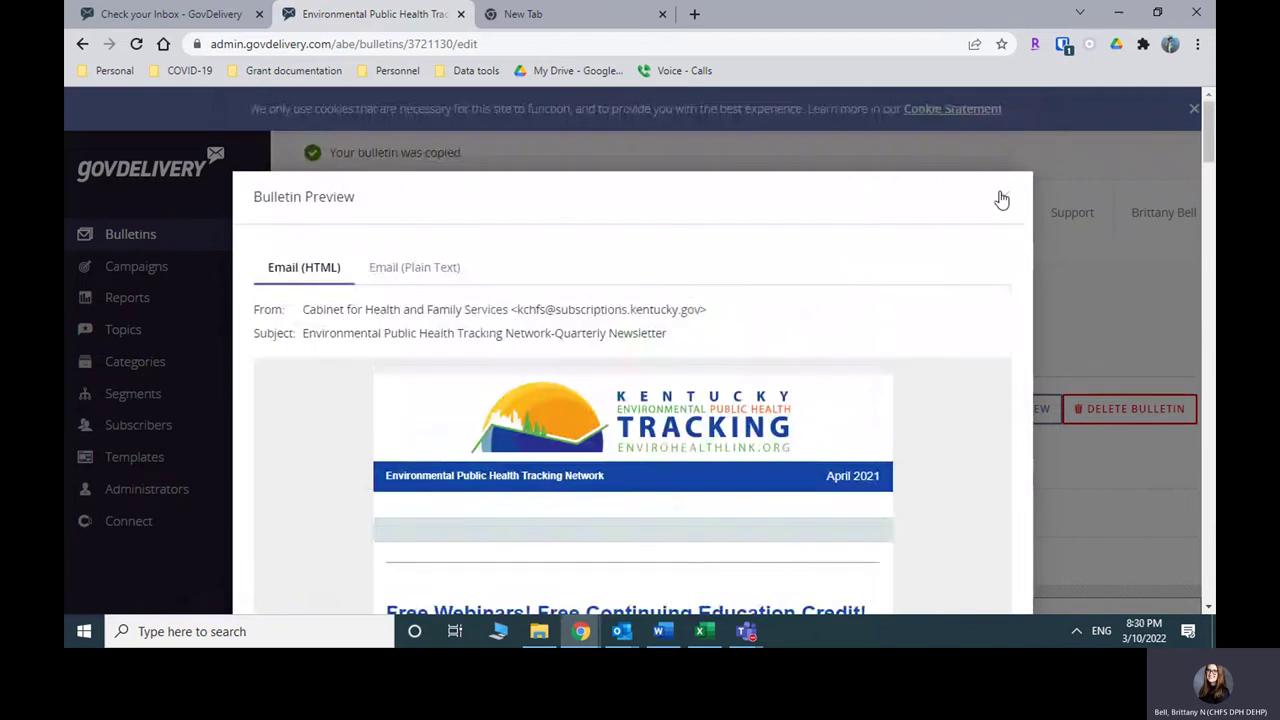
click(1002, 198)
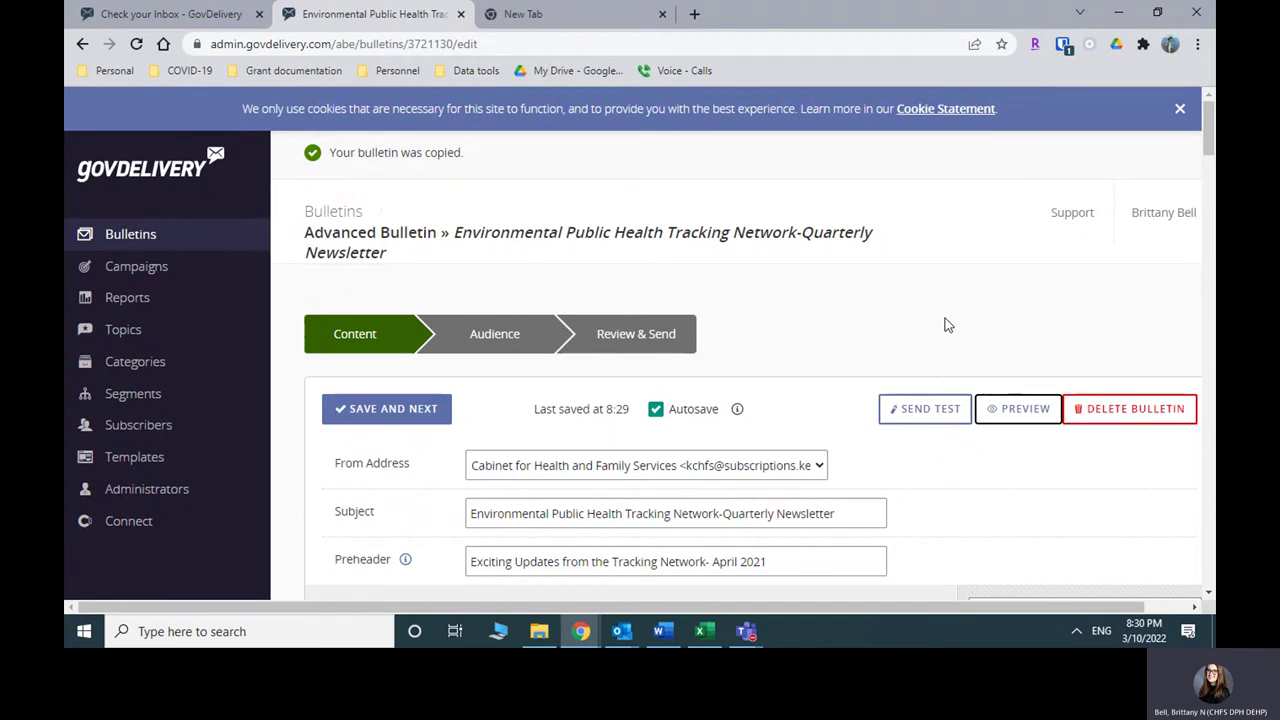
scroll(948, 325, down, 1)
scroll(948, 325, down, 2)
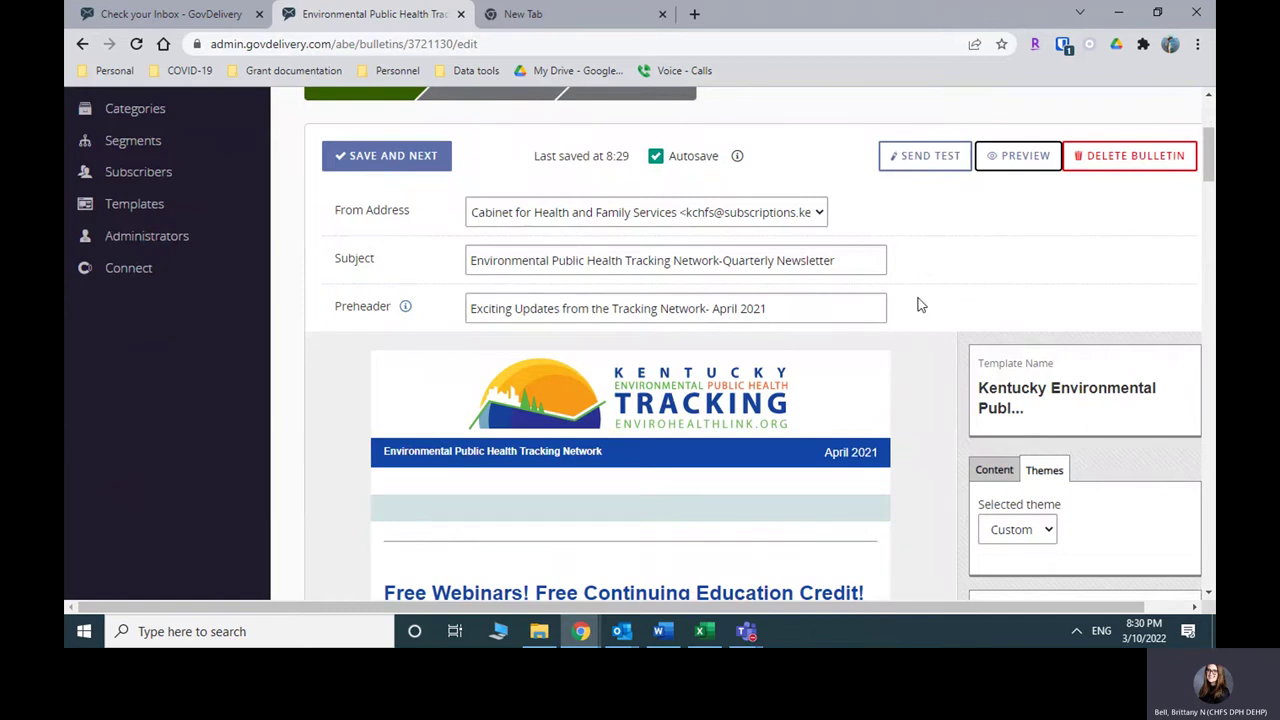
scroll(921, 305, down, 2)
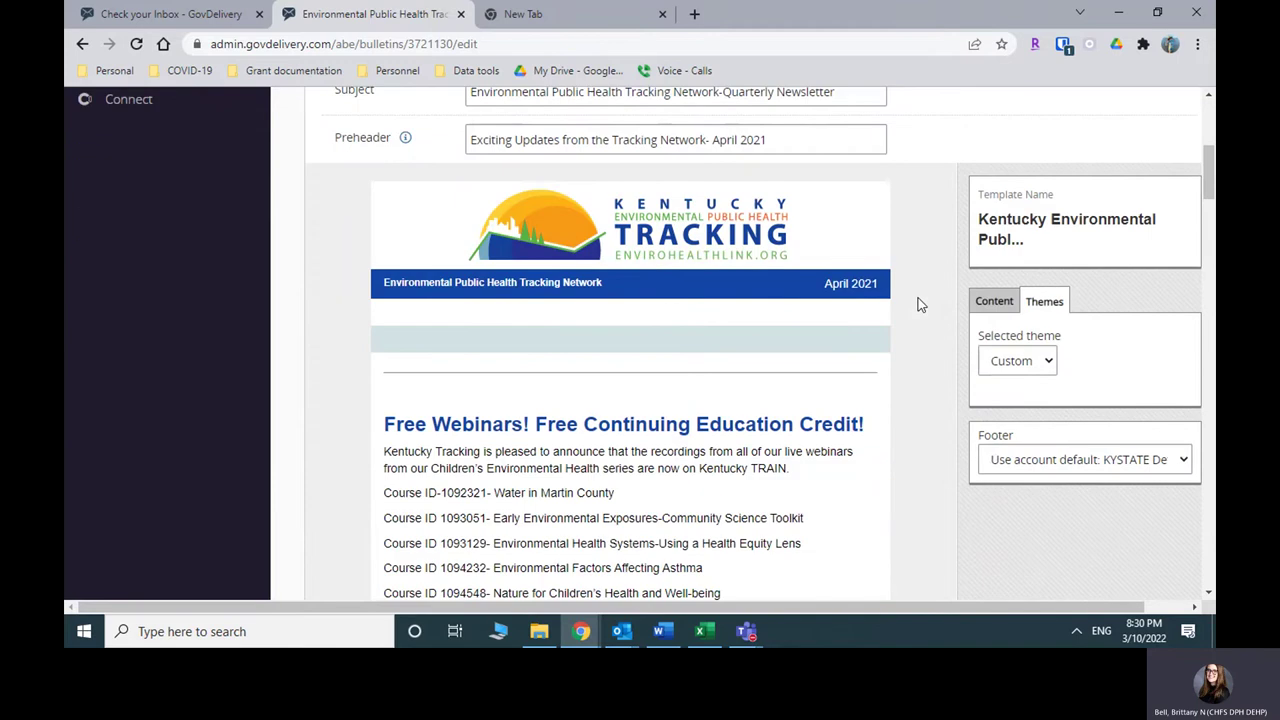
scroll(921, 305, down, 4)
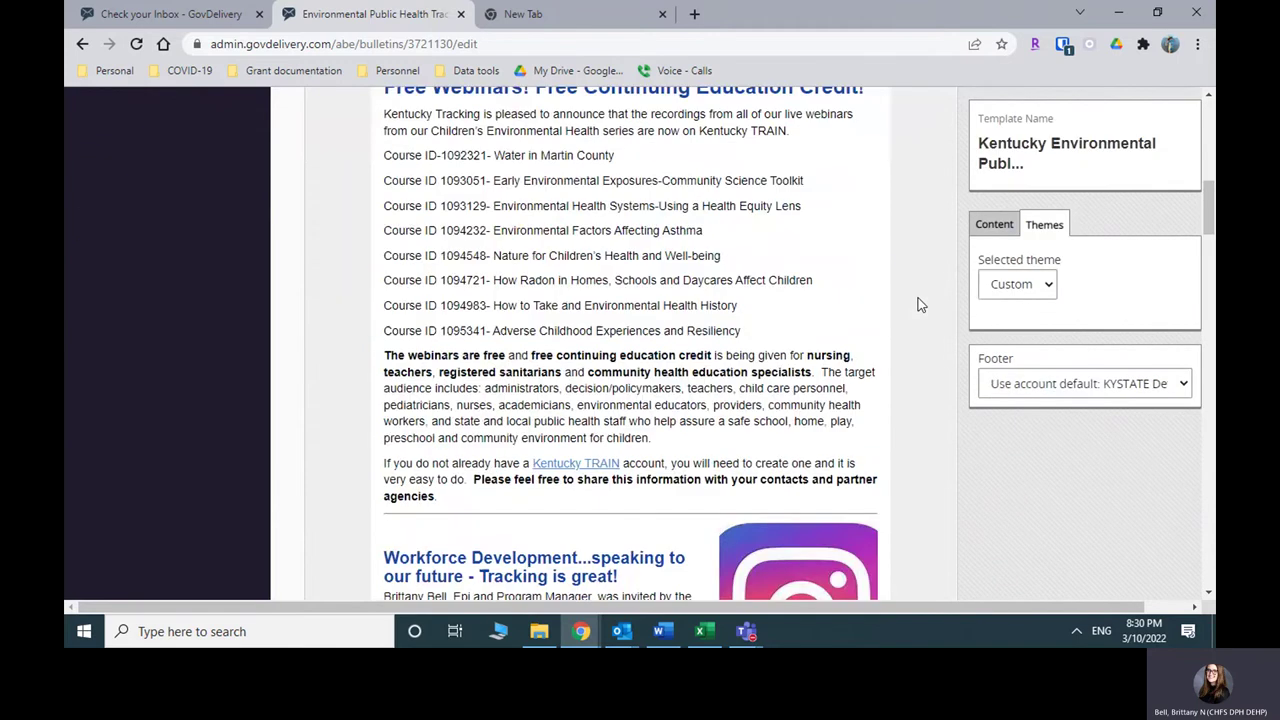
scroll(921, 305, down, 7)
scroll(920, 304, down, 12)
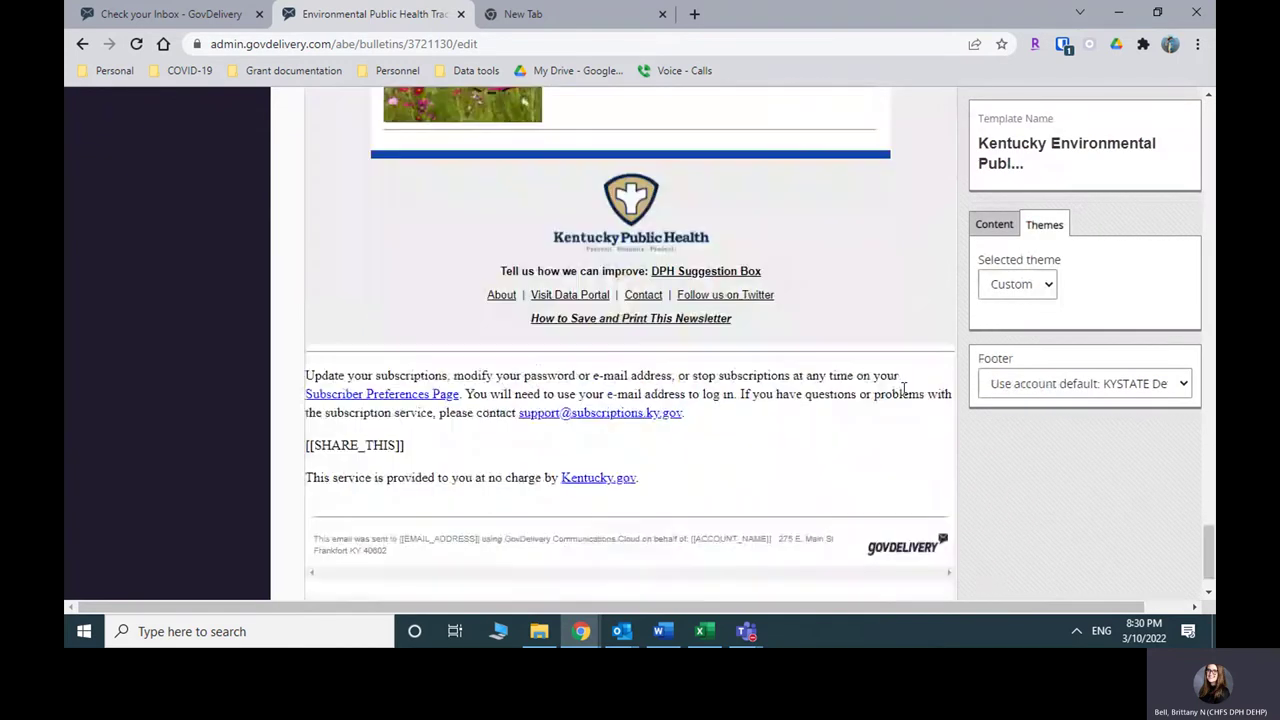
scroll(903, 408, up, 6)
scroll(901, 405, up, 5)
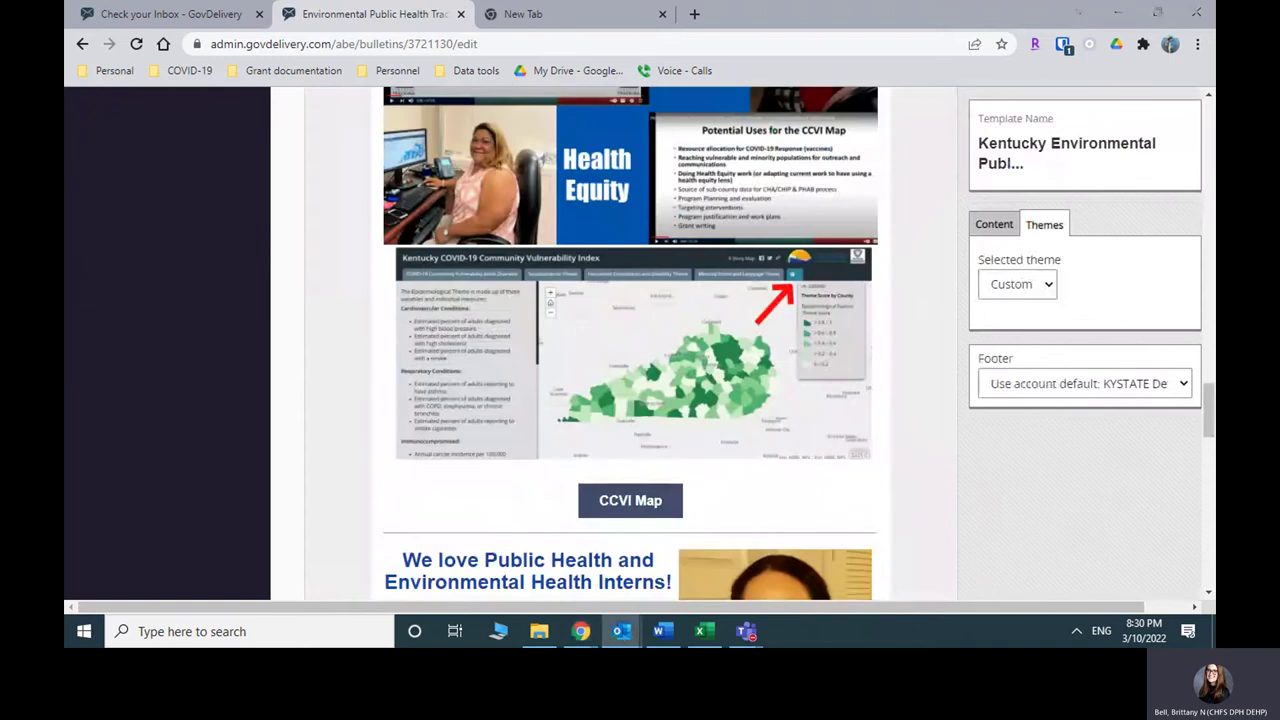
click(621, 631)
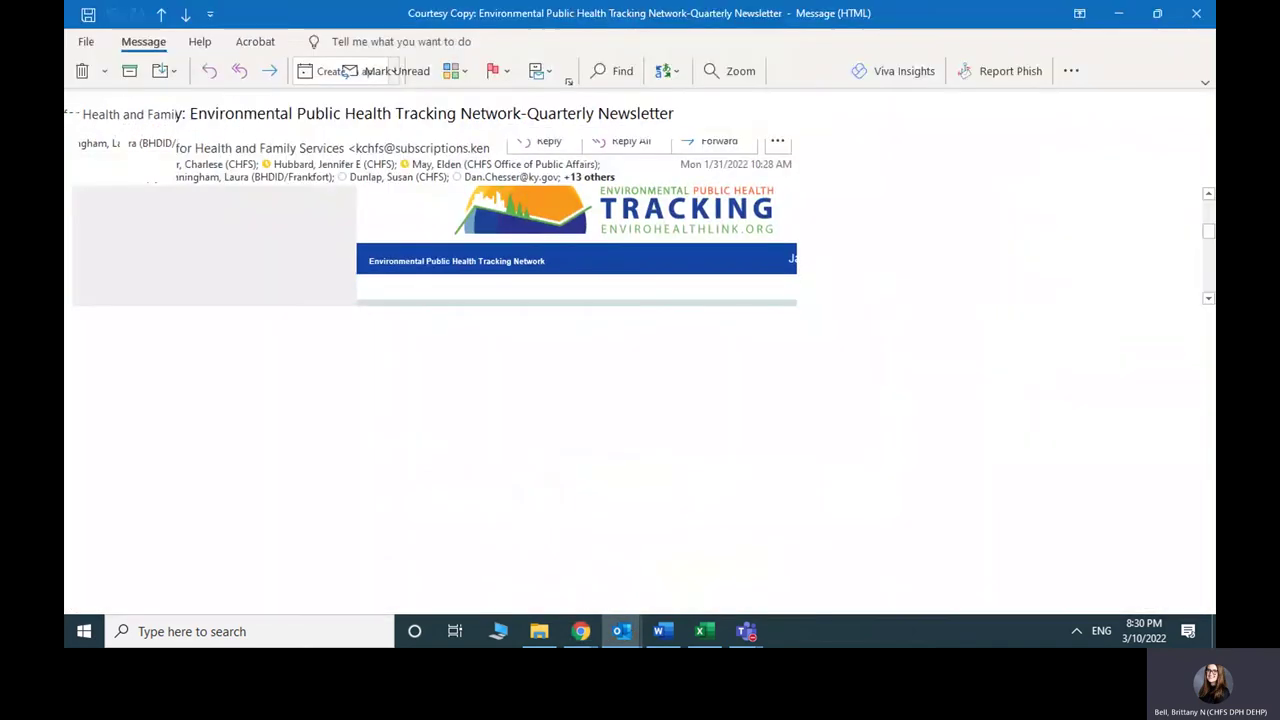
Look through the emailed courtesy-copy newsletter, then advance to the TEST copy email with Ctrl+period
scroll(808, 459, down, 3)
scroll(808, 459, down, 10)
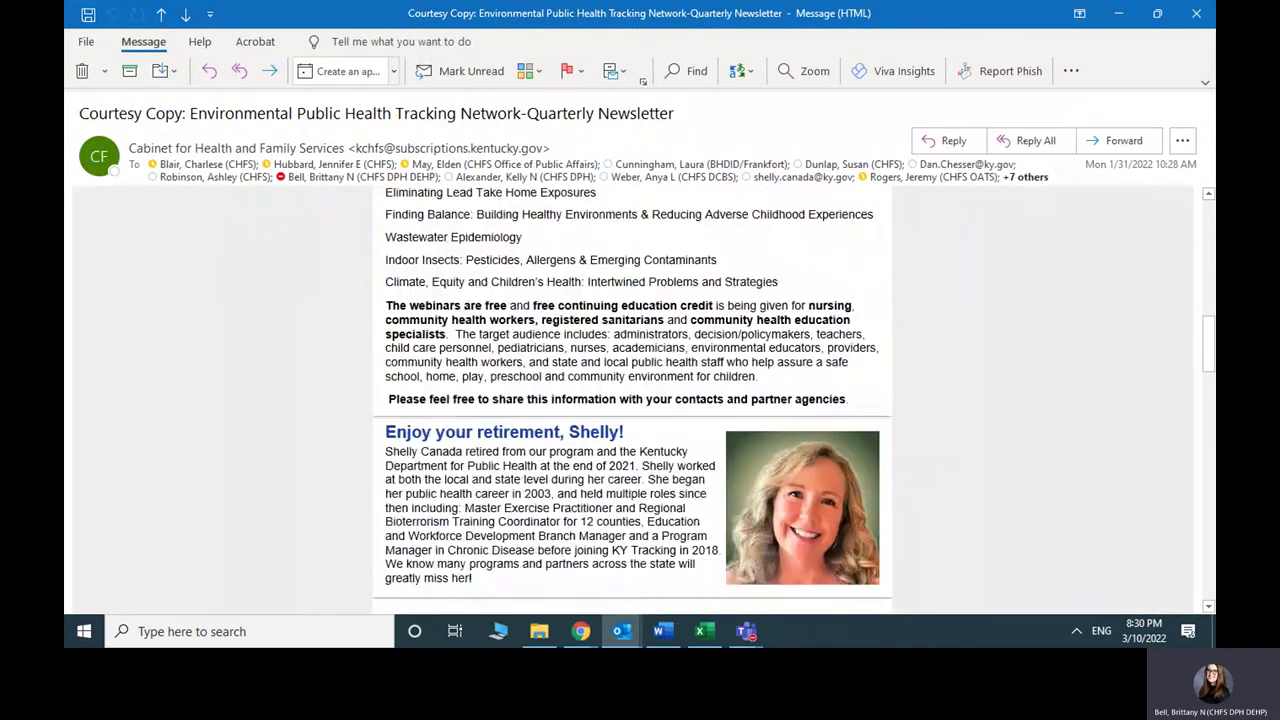
scroll(808, 466, down, 15)
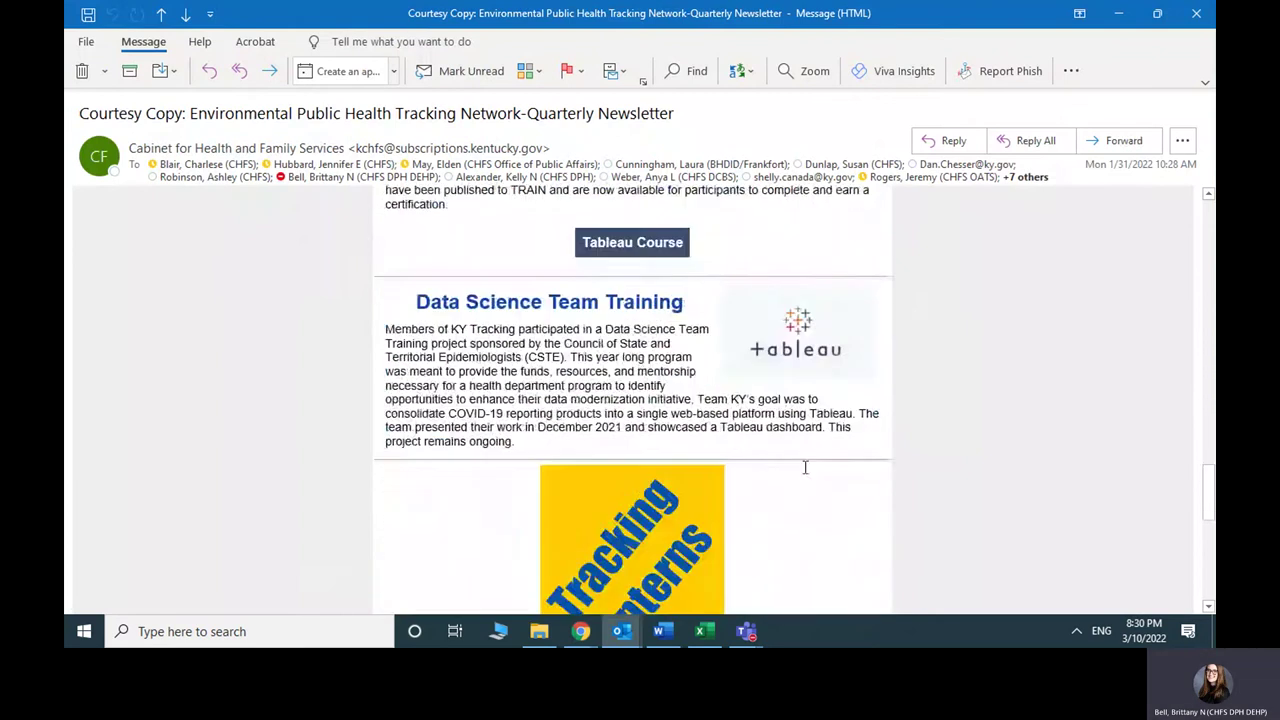
scroll(835, 474, up, 2)
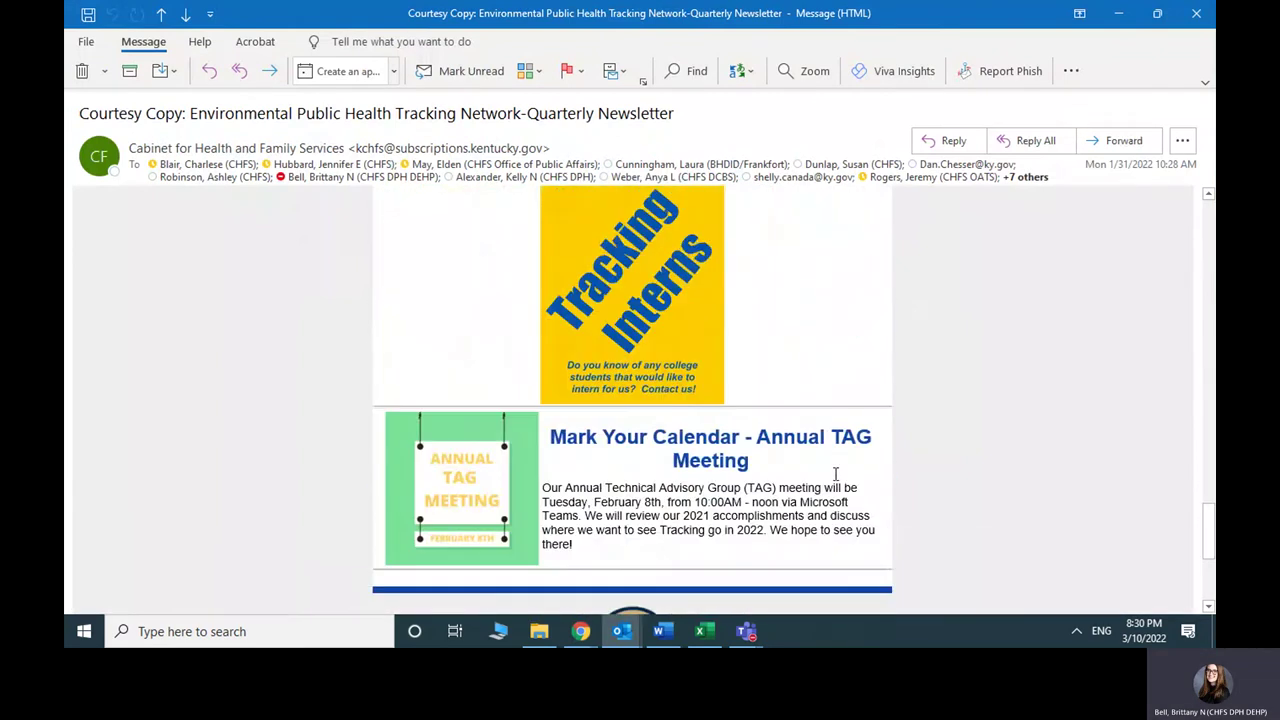
scroll(835, 474, up, 1)
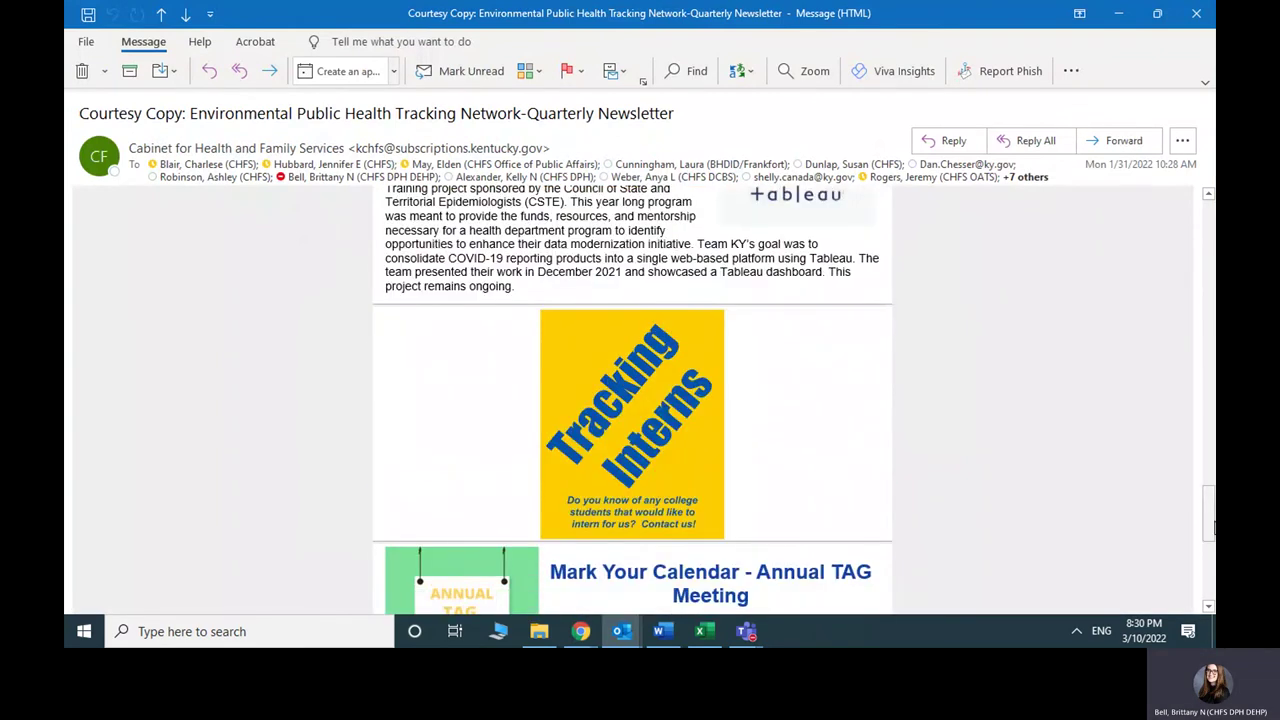
drag(1210, 528, 1210, 210)
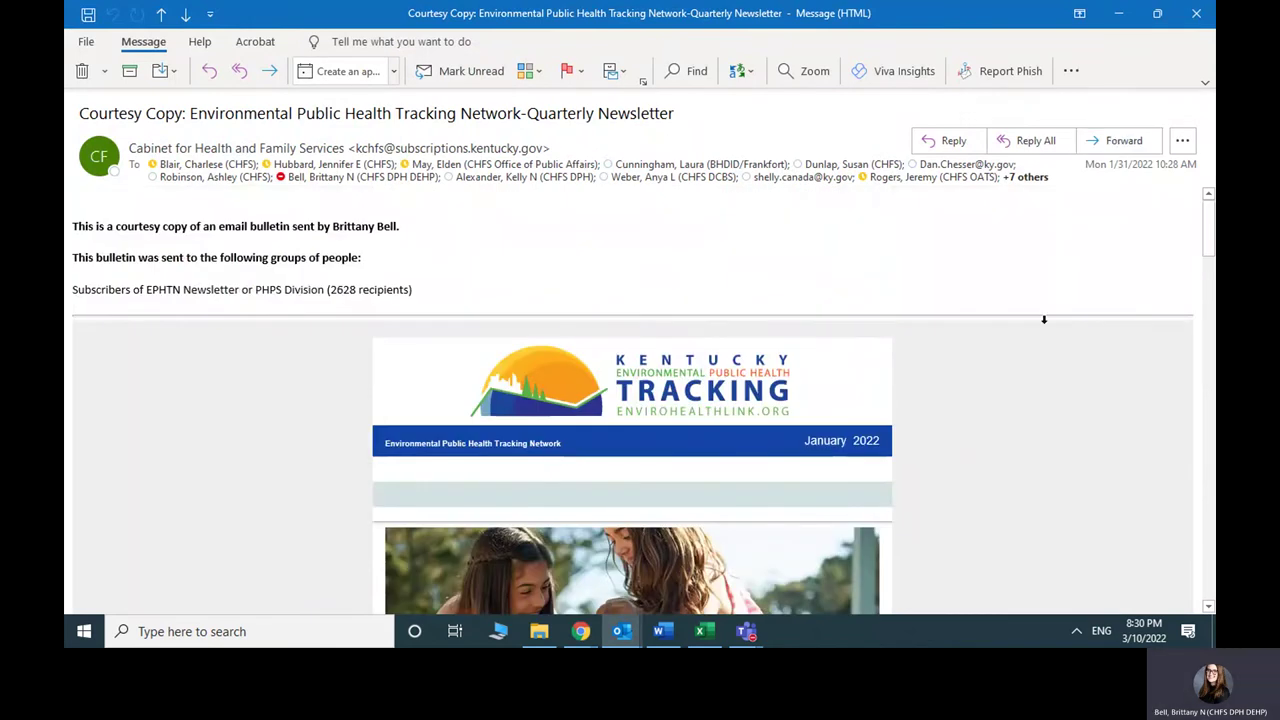
scroll(1037, 475, down, 3)
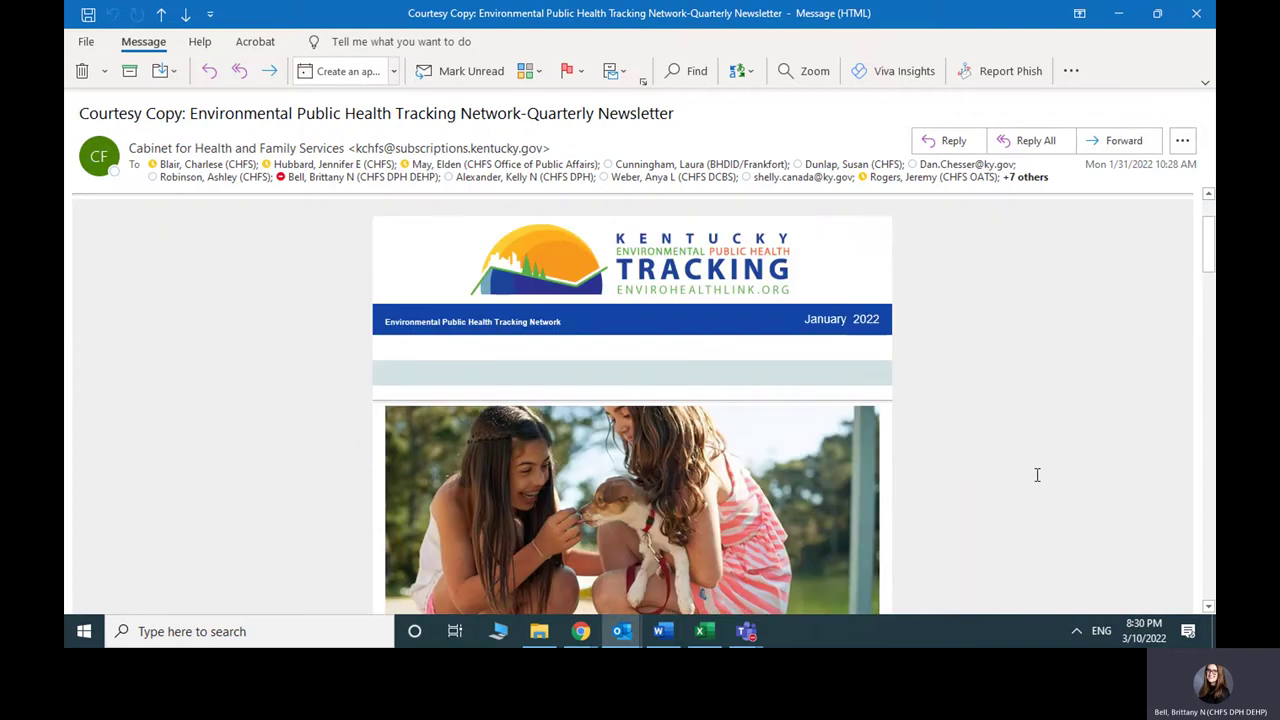
scroll(1037, 475, down, 3)
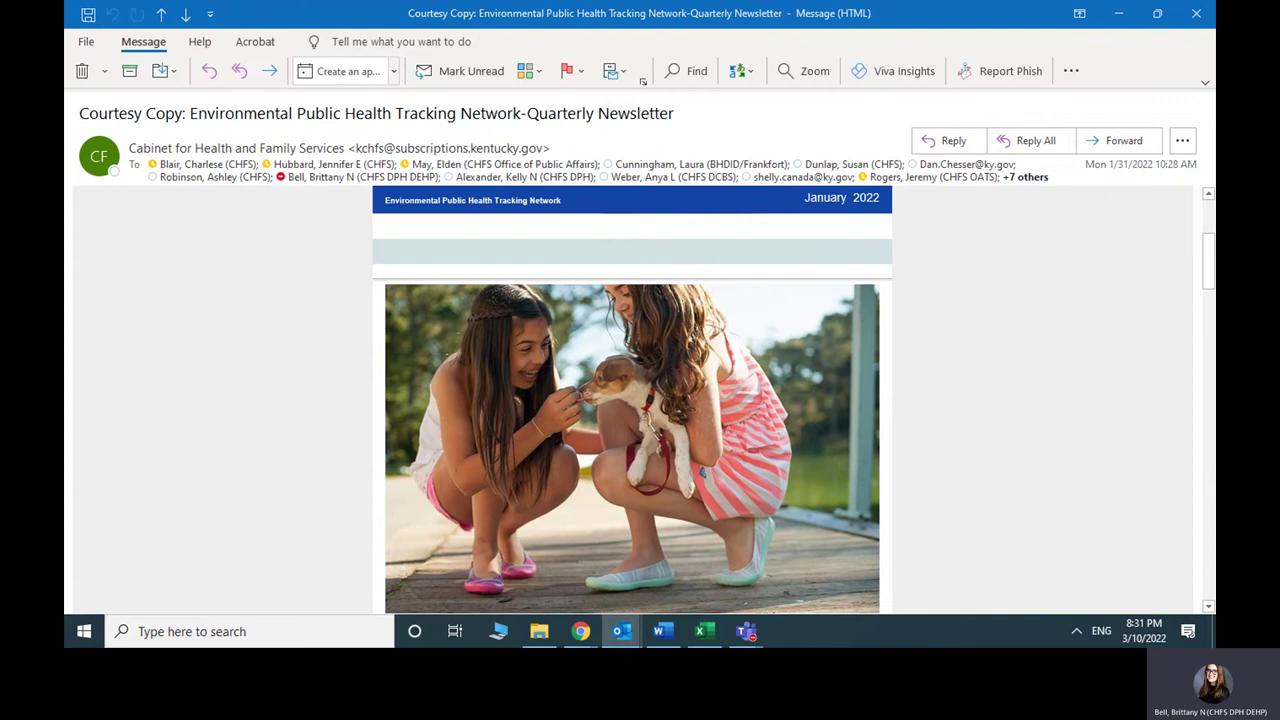
key(ctrl+period)
Read the TEST email's approval thread, checking its recipient, then close it
scroll(523, 488, down, 15)
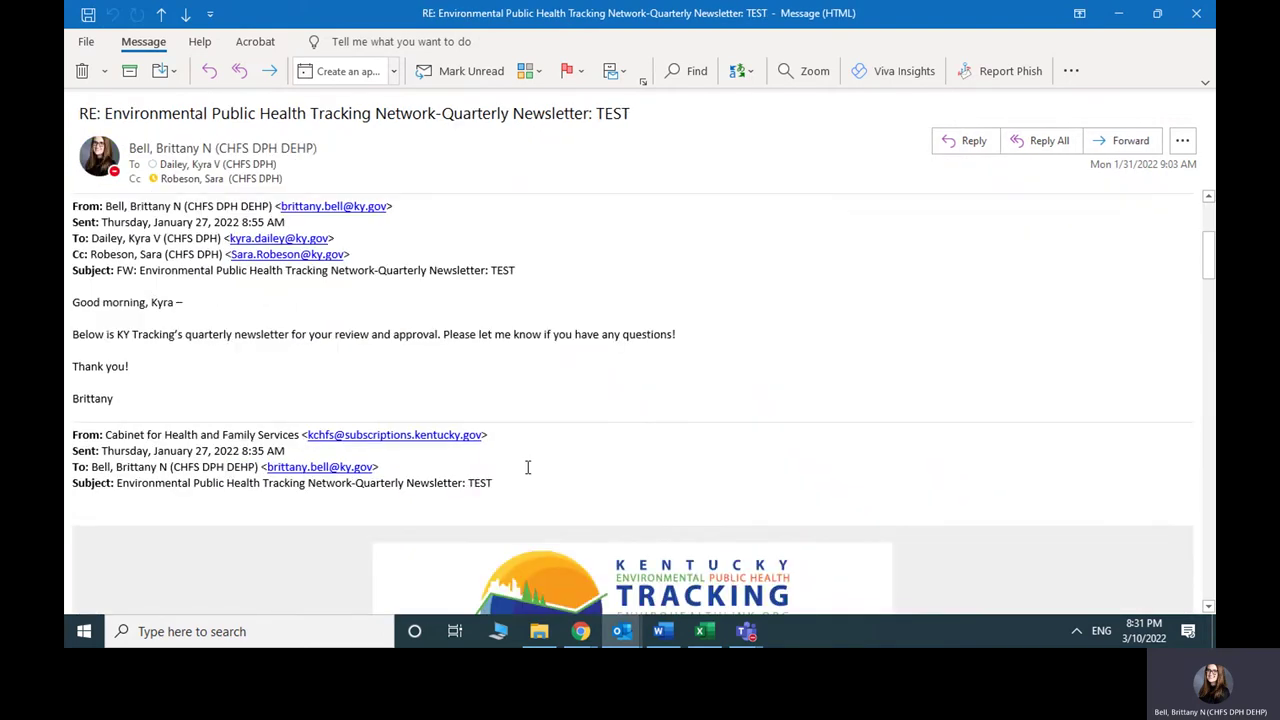
scroll(767, 468, up, 2)
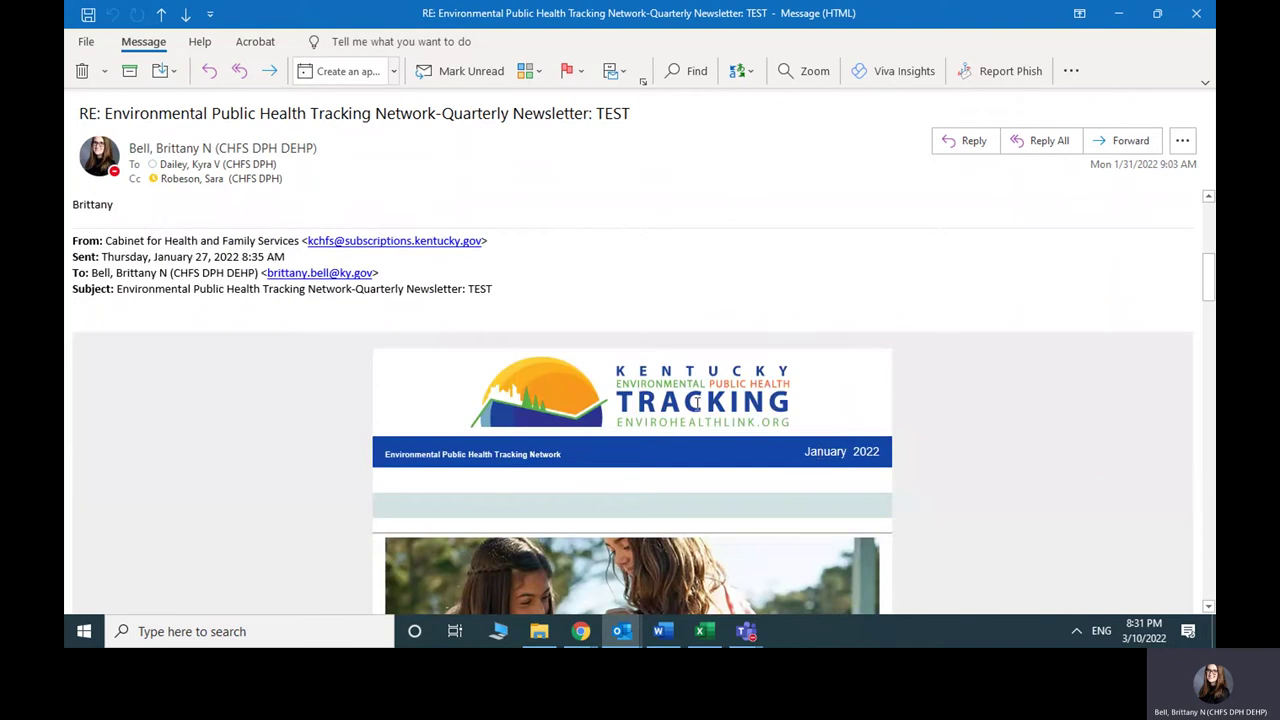
scroll(696, 402, down, 1)
drag(117, 250, 497, 250)
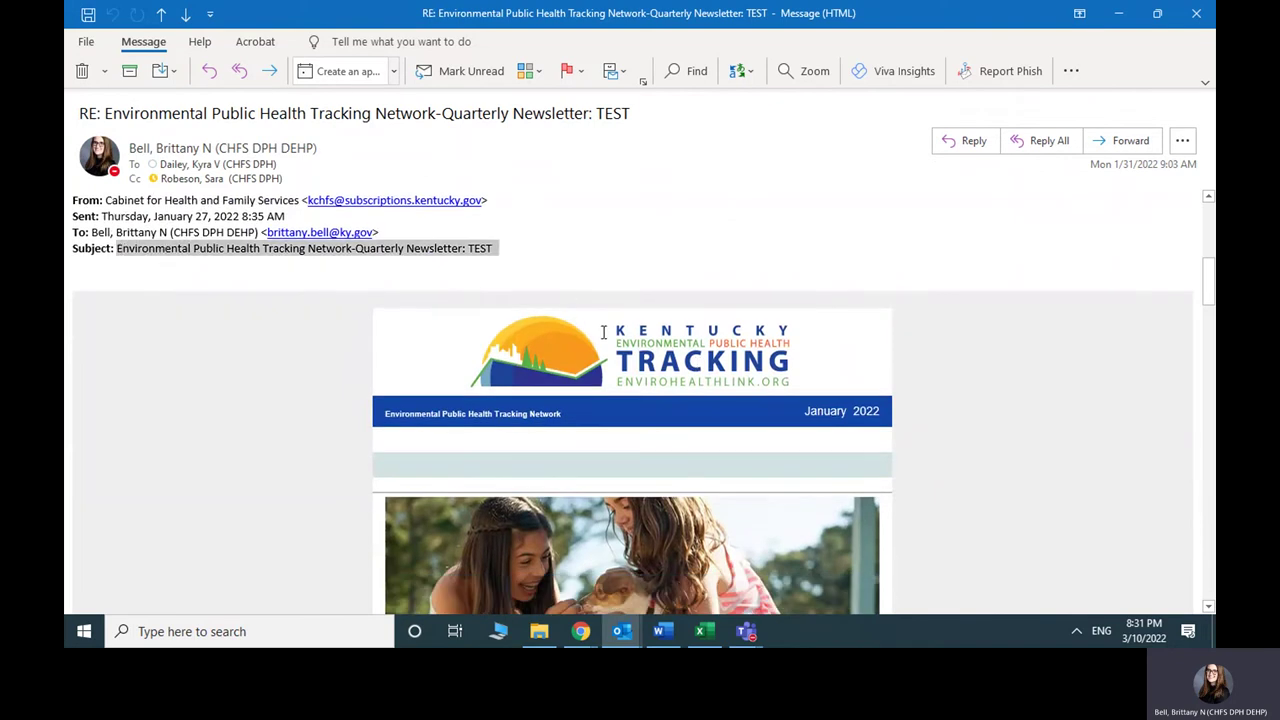
scroll(562, 395, up, 6)
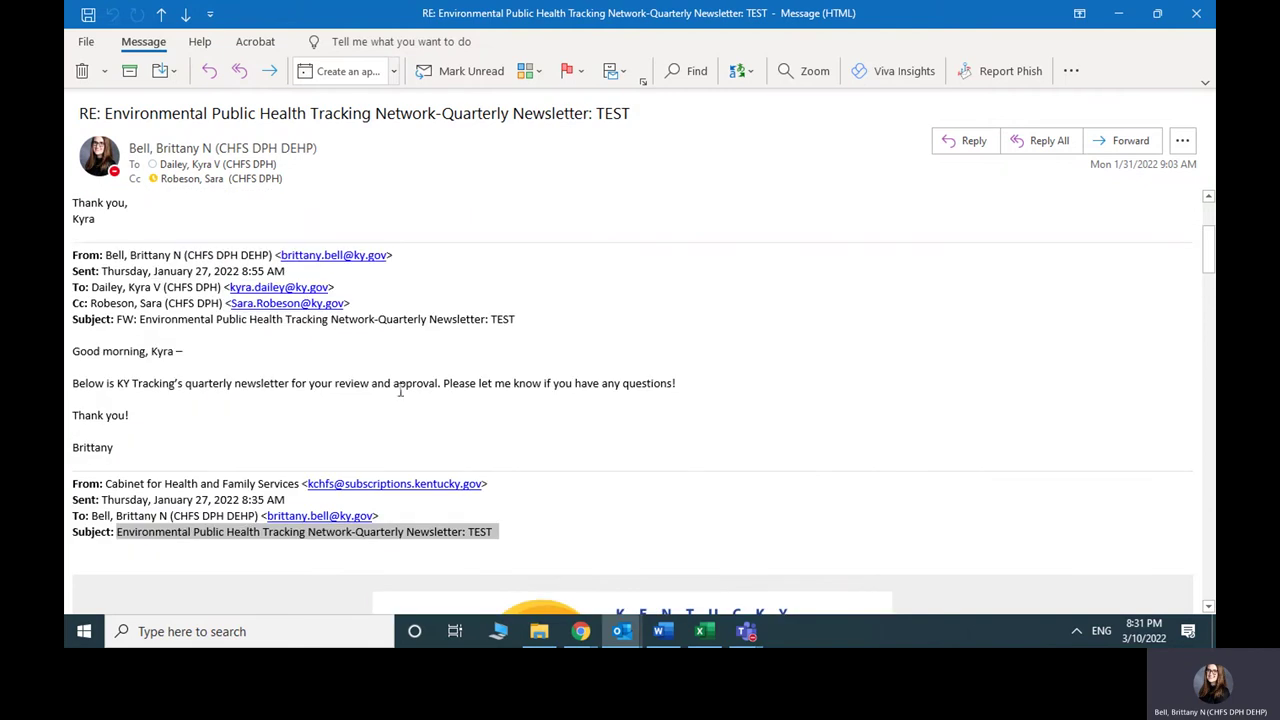
drag(92, 287, 218, 288)
click(630, 482)
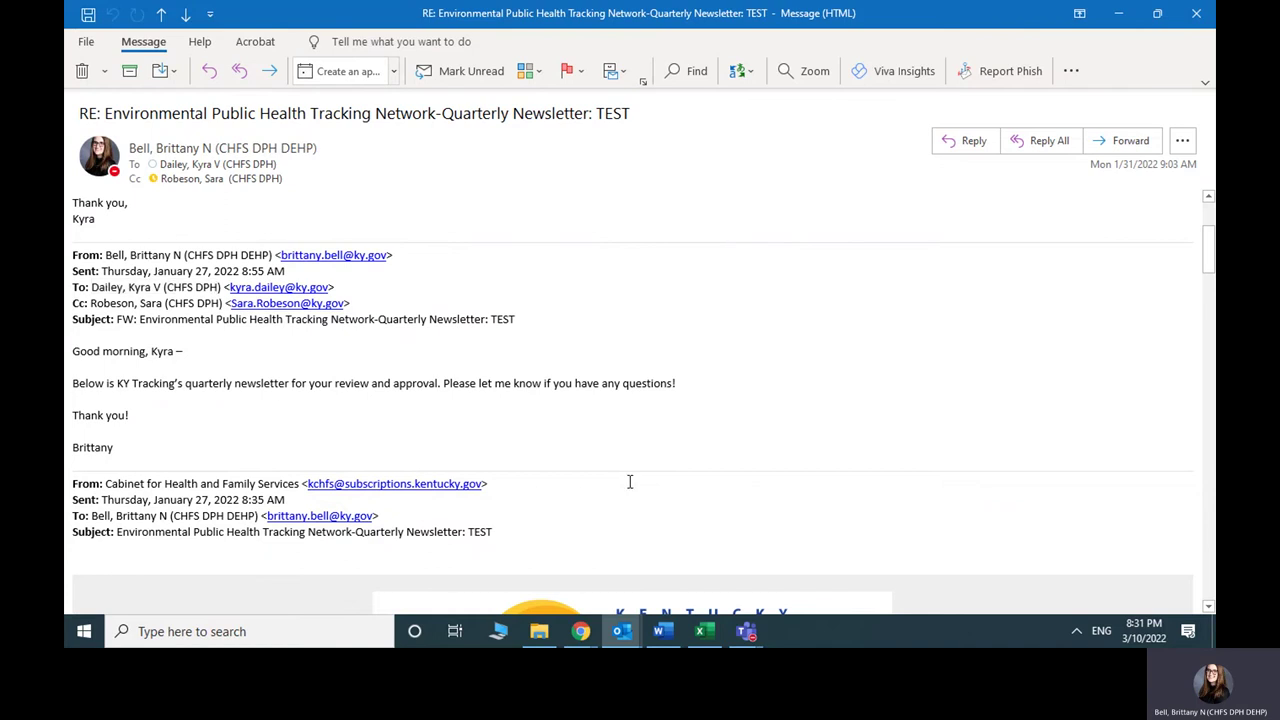
scroll(630, 482, up, 1)
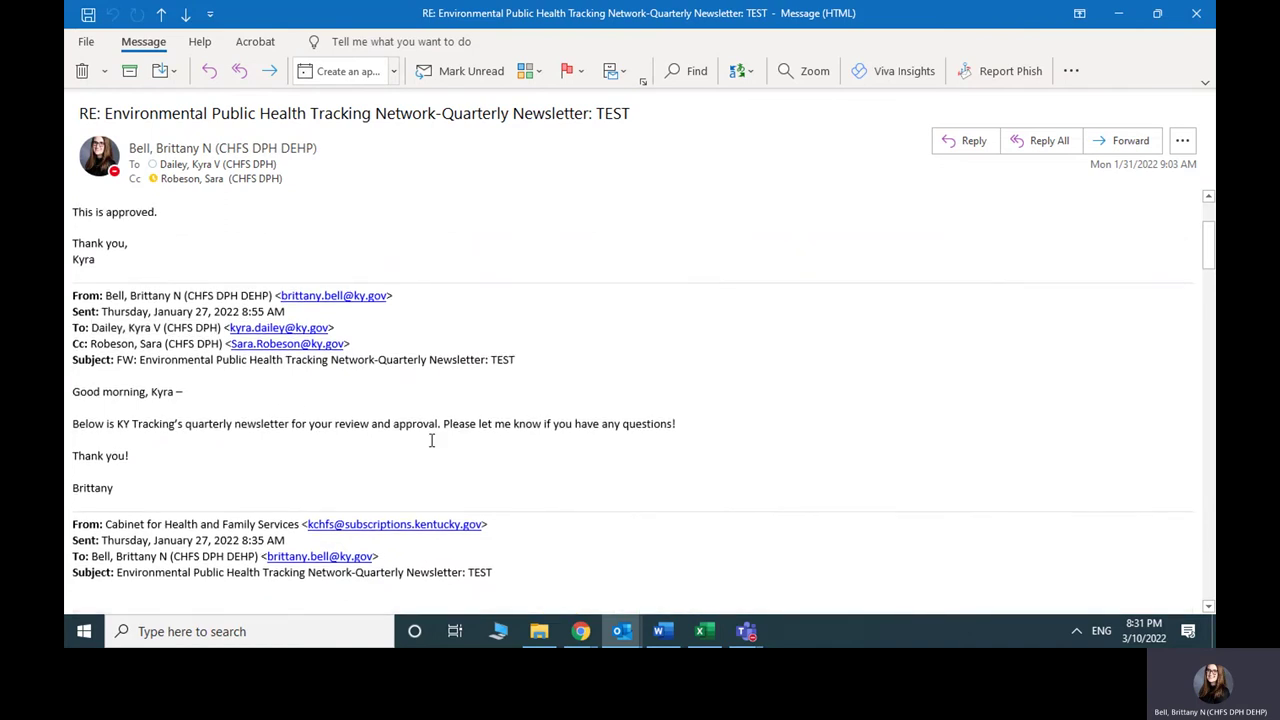
scroll(705, 465, up, 1)
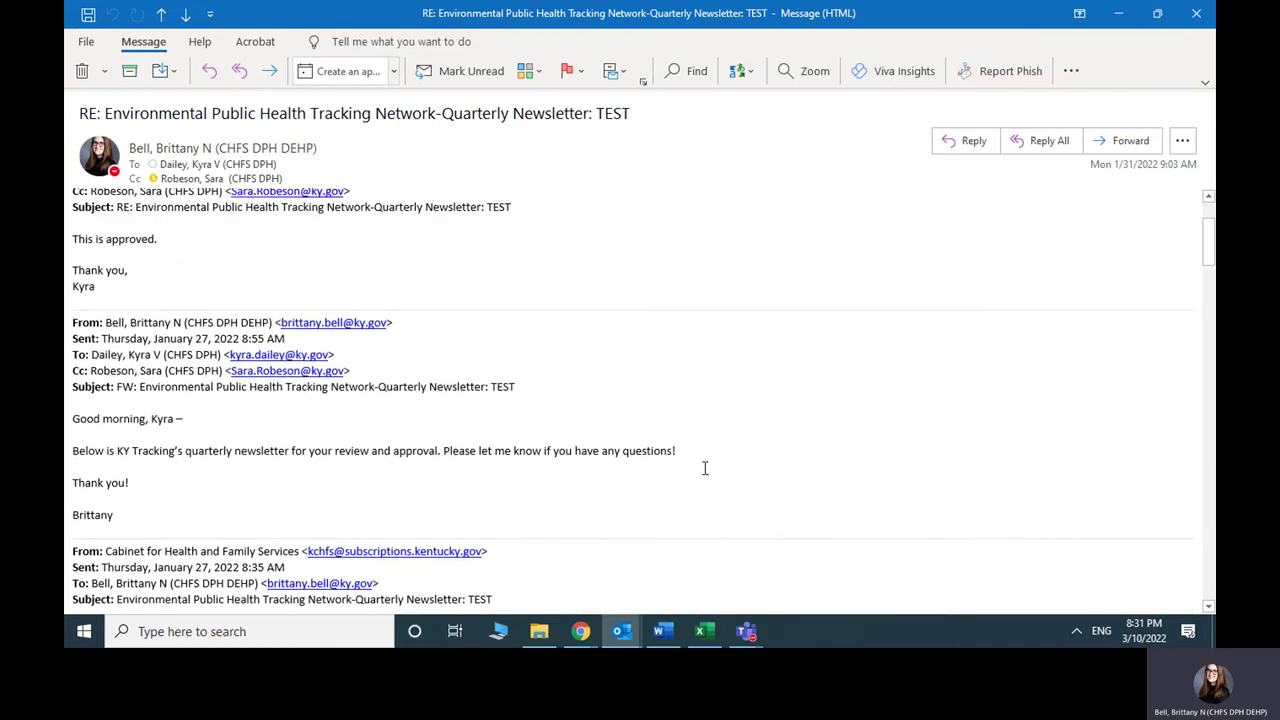
scroll(705, 468, up, 3)
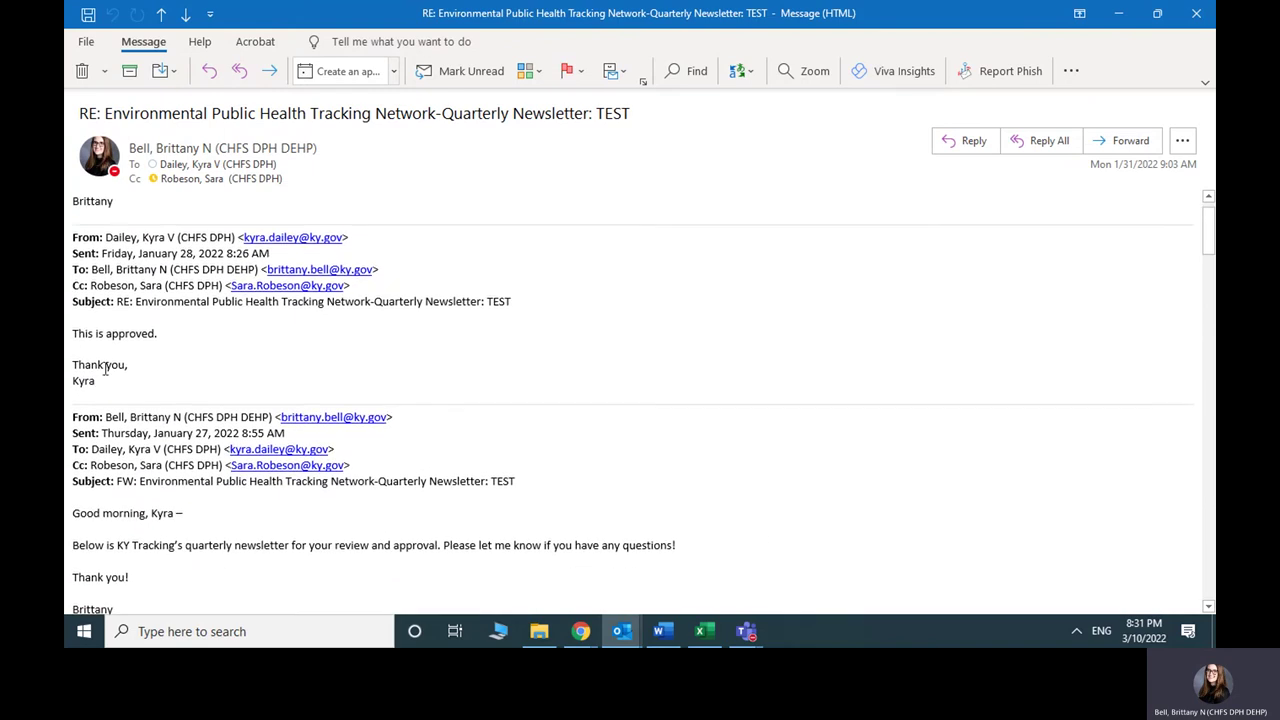
scroll(181, 386, up, 1)
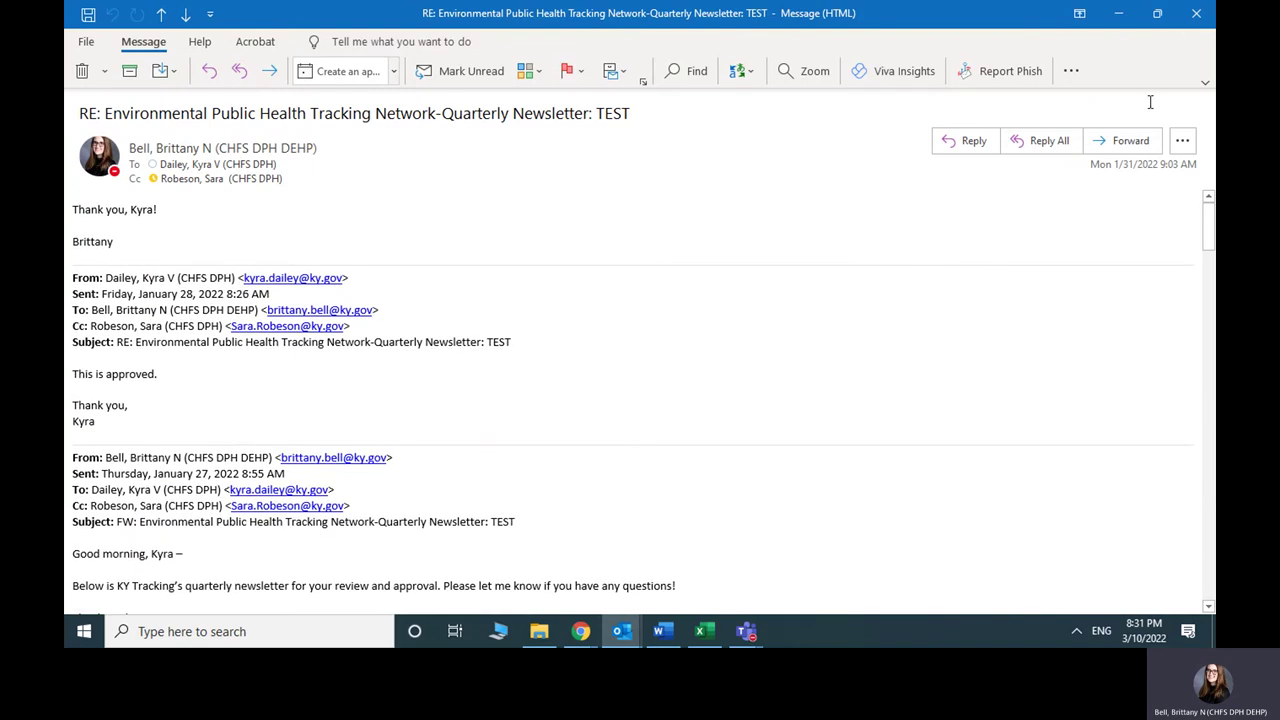
click(1194, 16)
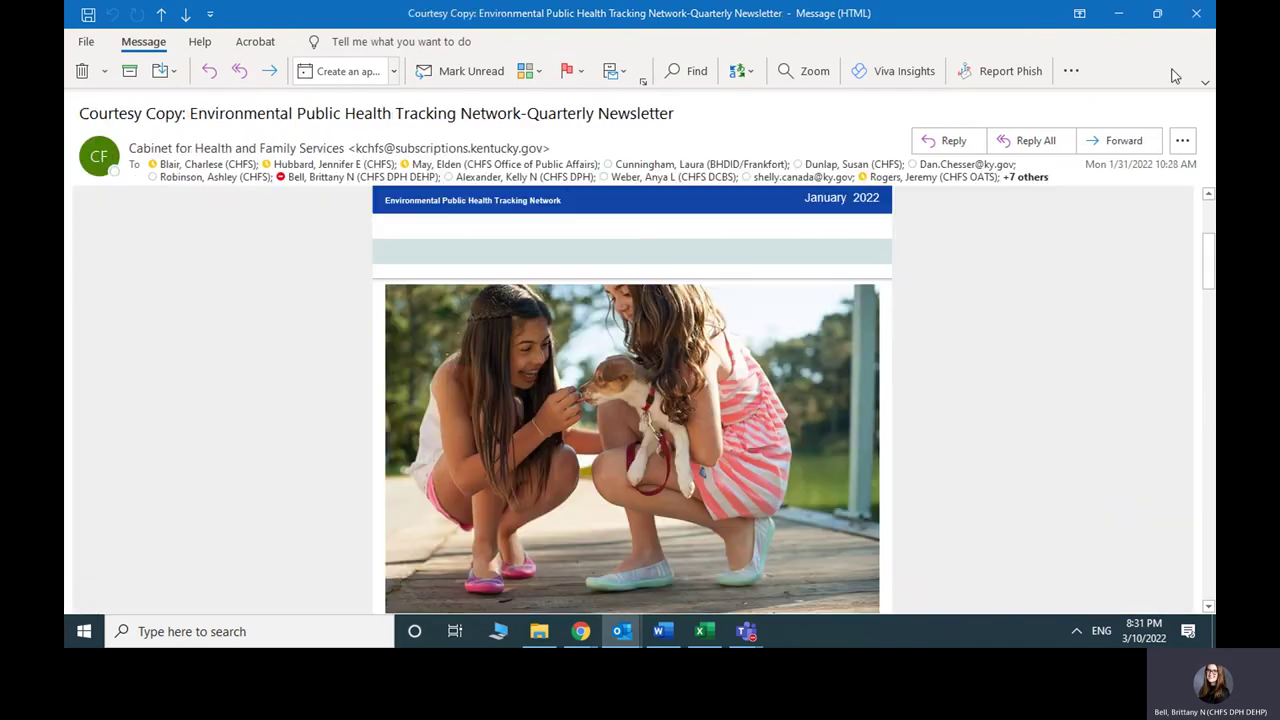
Minimize the Outlook message and scroll the bulletin editor up to the header, subject and preheader
click(1118, 13)
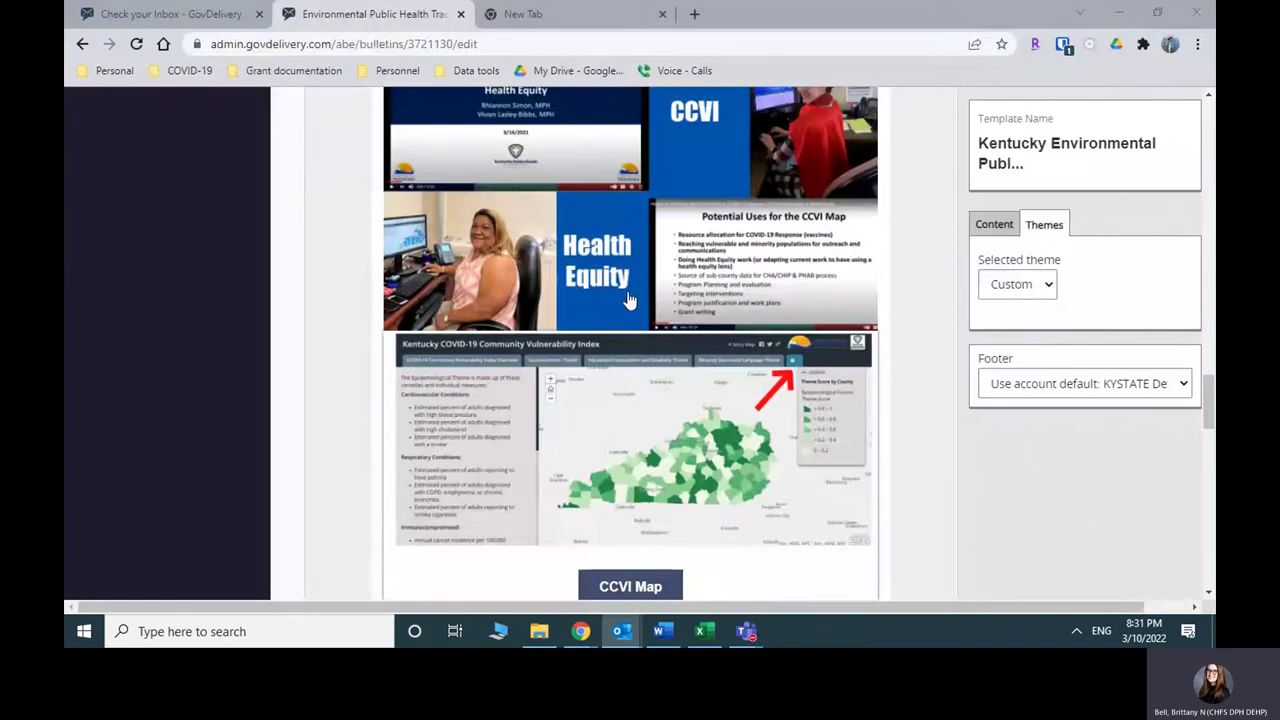
scroll(628, 298, up, 4)
scroll(628, 298, up, 5)
scroll(628, 298, up, 15)
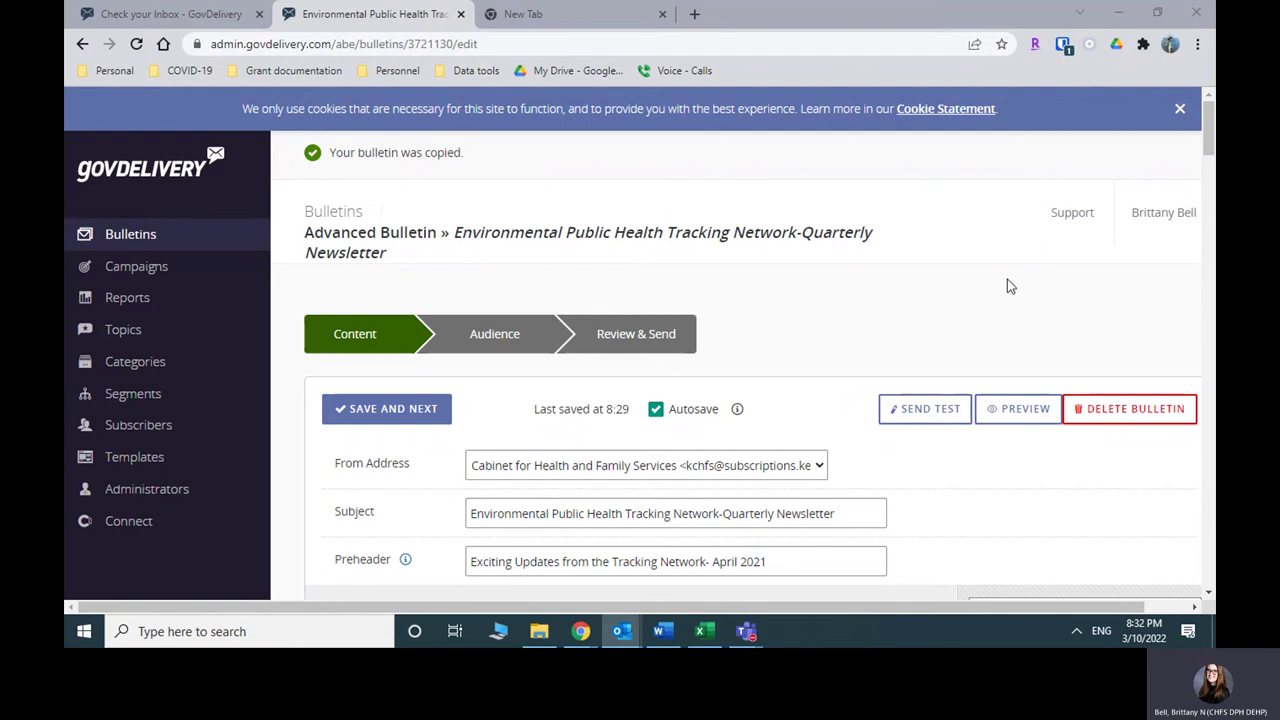
Delete the copied newsletter bulletin and confirm the deletion
click(1120, 410)
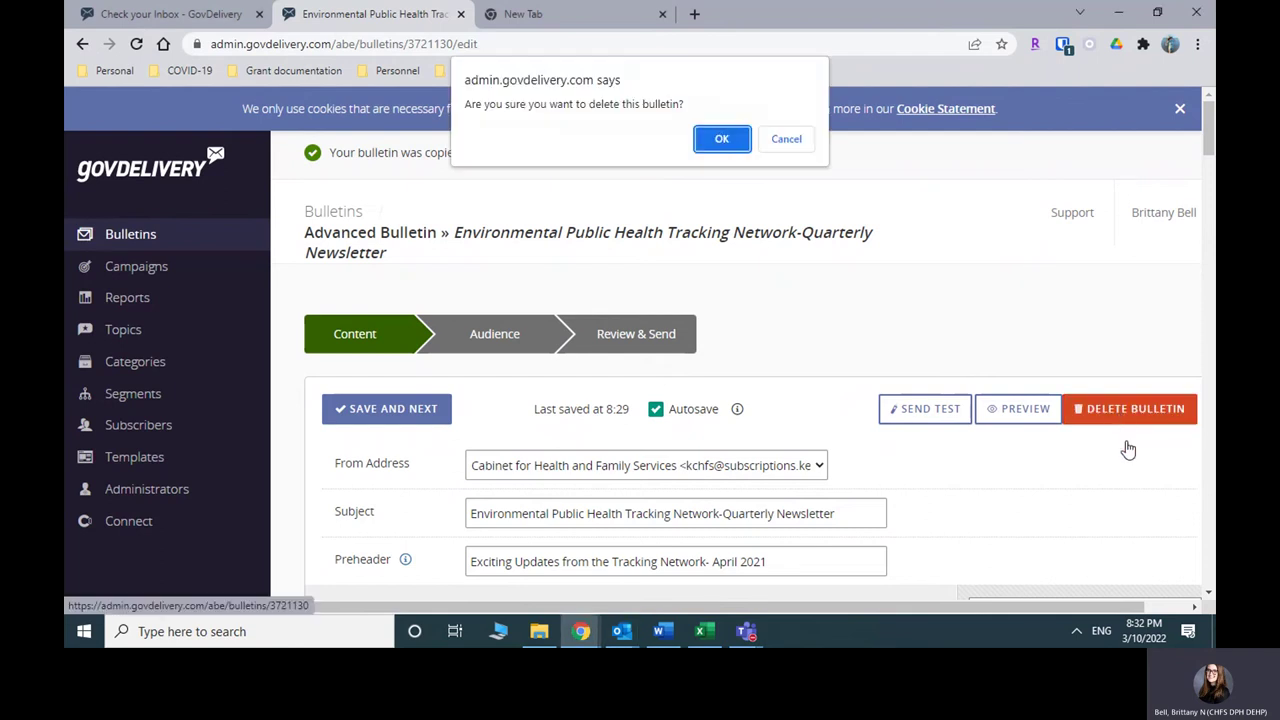
click(723, 137)
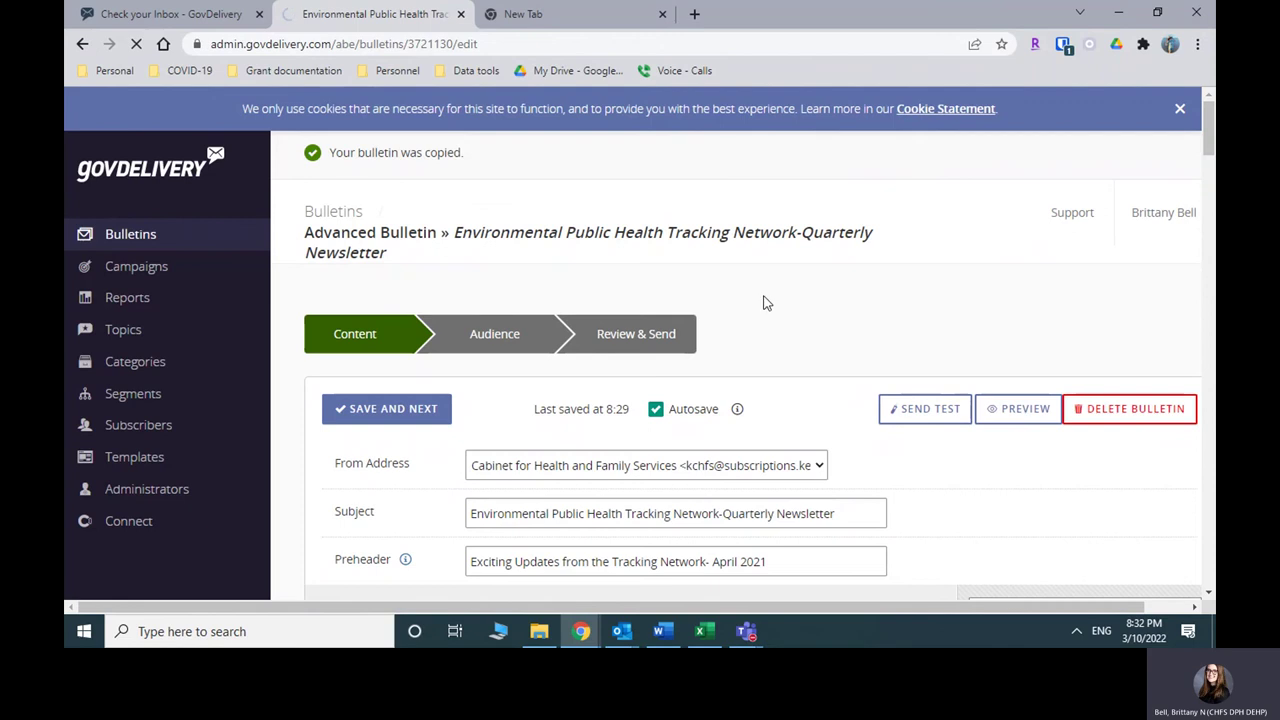
scroll(766, 300, down, 1)
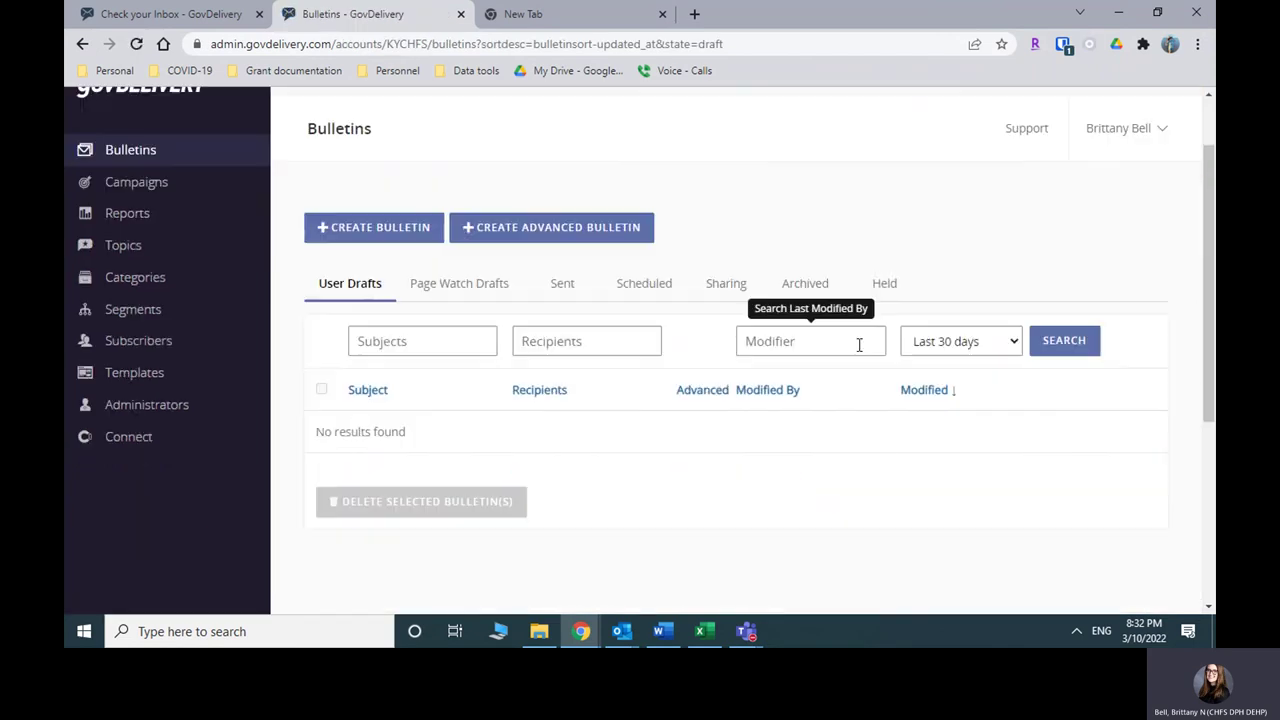
Search User Drafts from the last 365 days for subject 'Tracking', leaving one Quarterly Newsletter draft
click(955, 348)
click(940, 500)
click(443, 336)
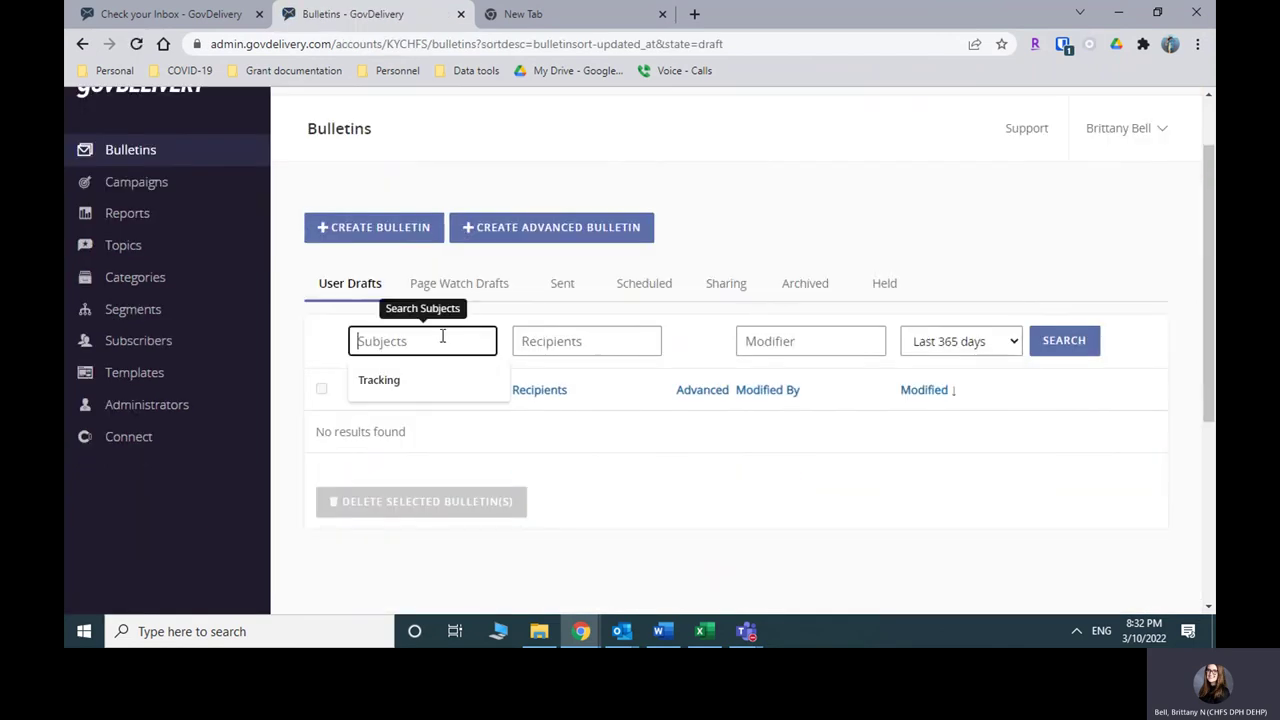
click(474, 376)
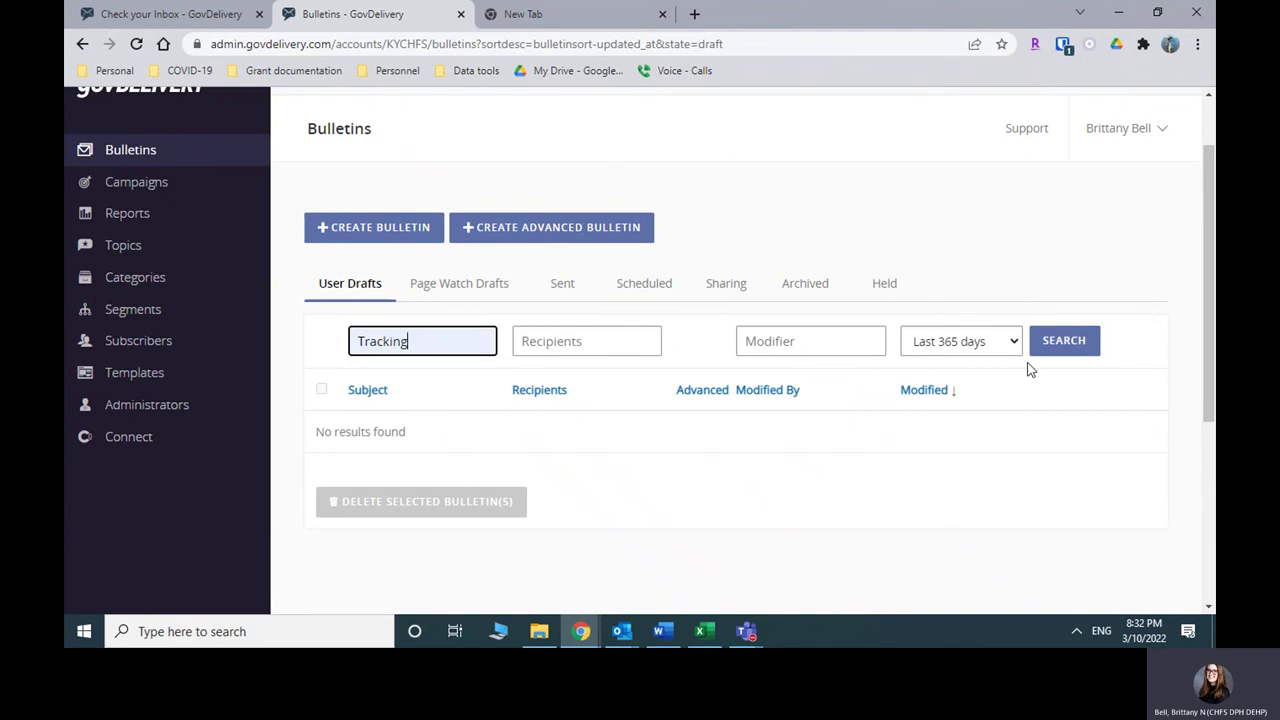
click(1060, 340)
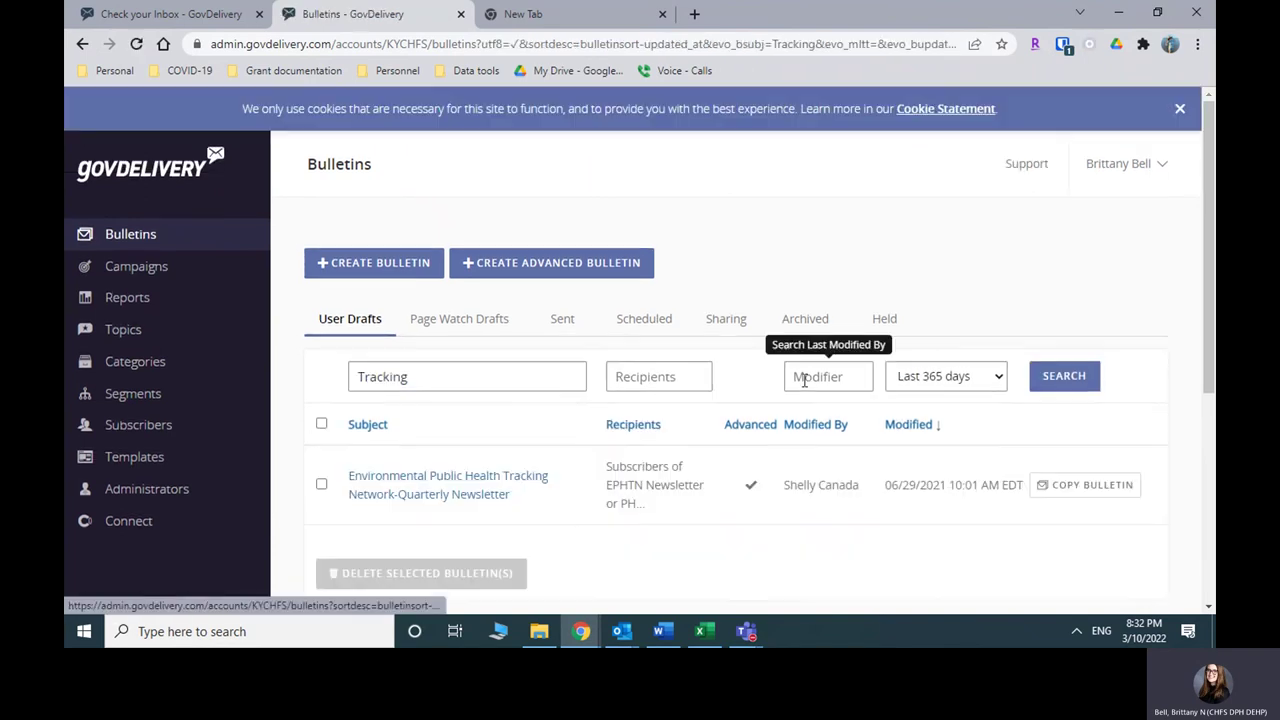
scroll(660, 470, down, 2)
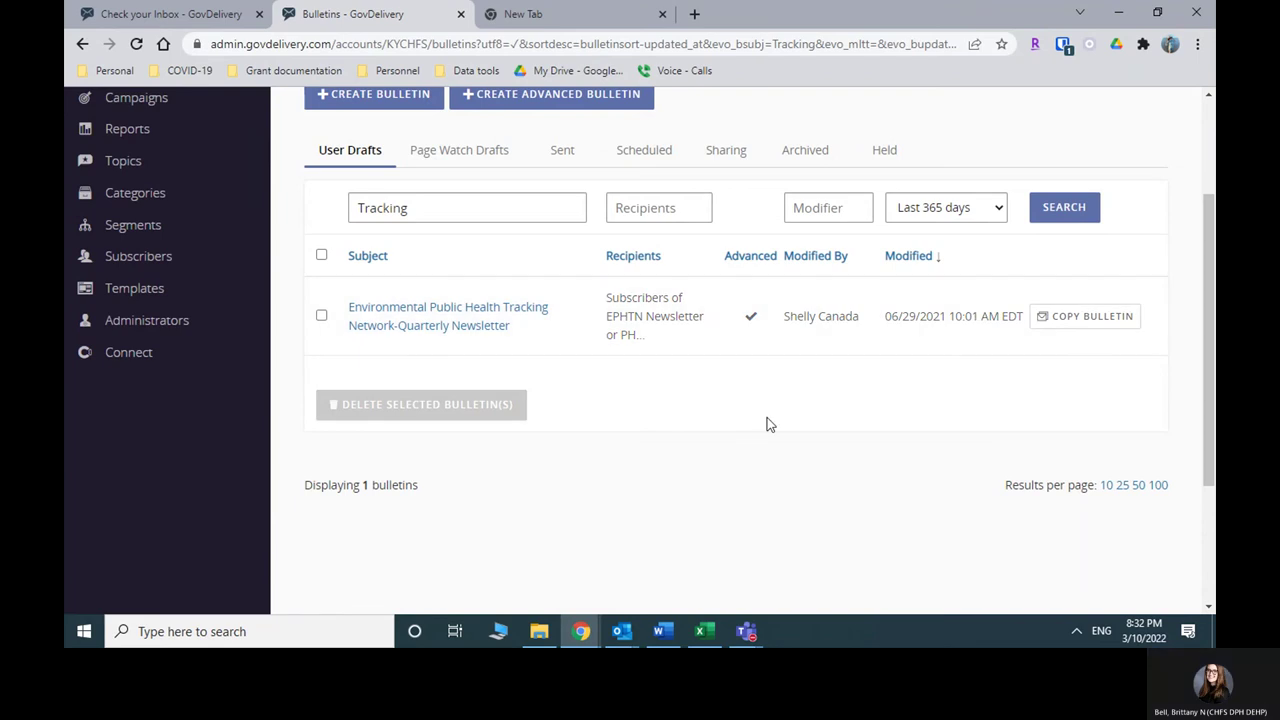
scroll(731, 346, up, 3)
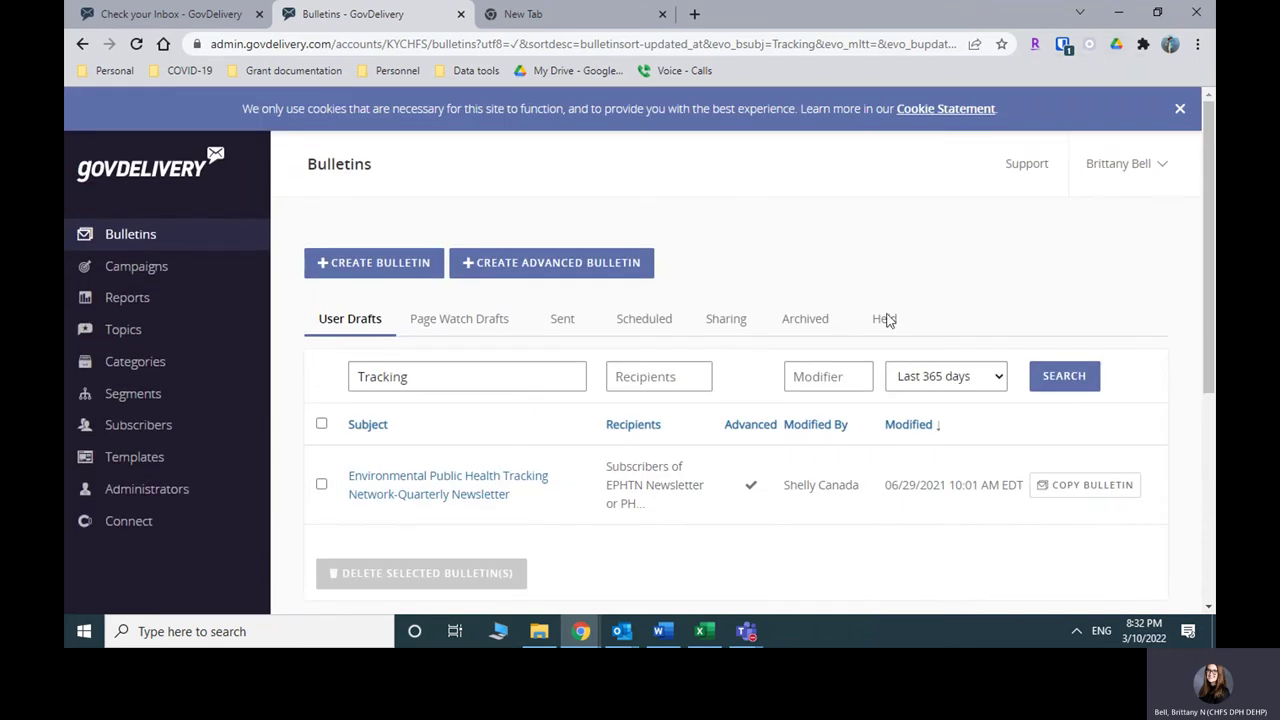
mouse_move(751, 640)
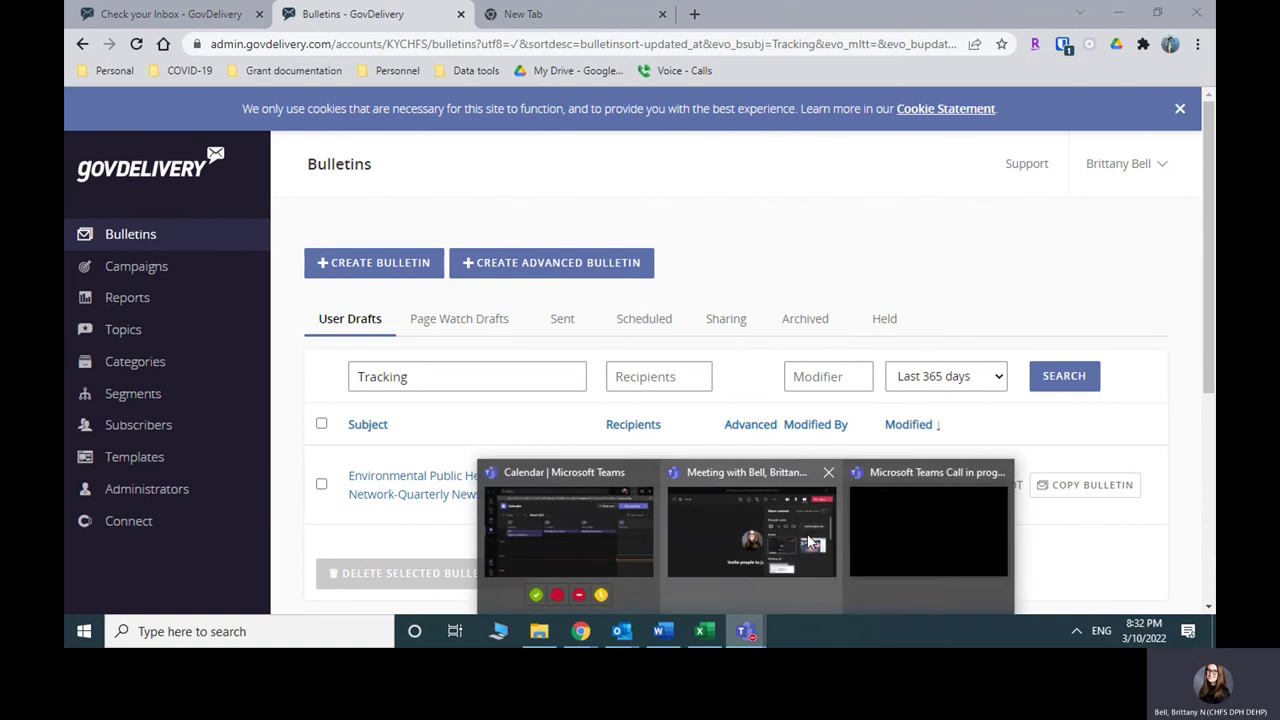